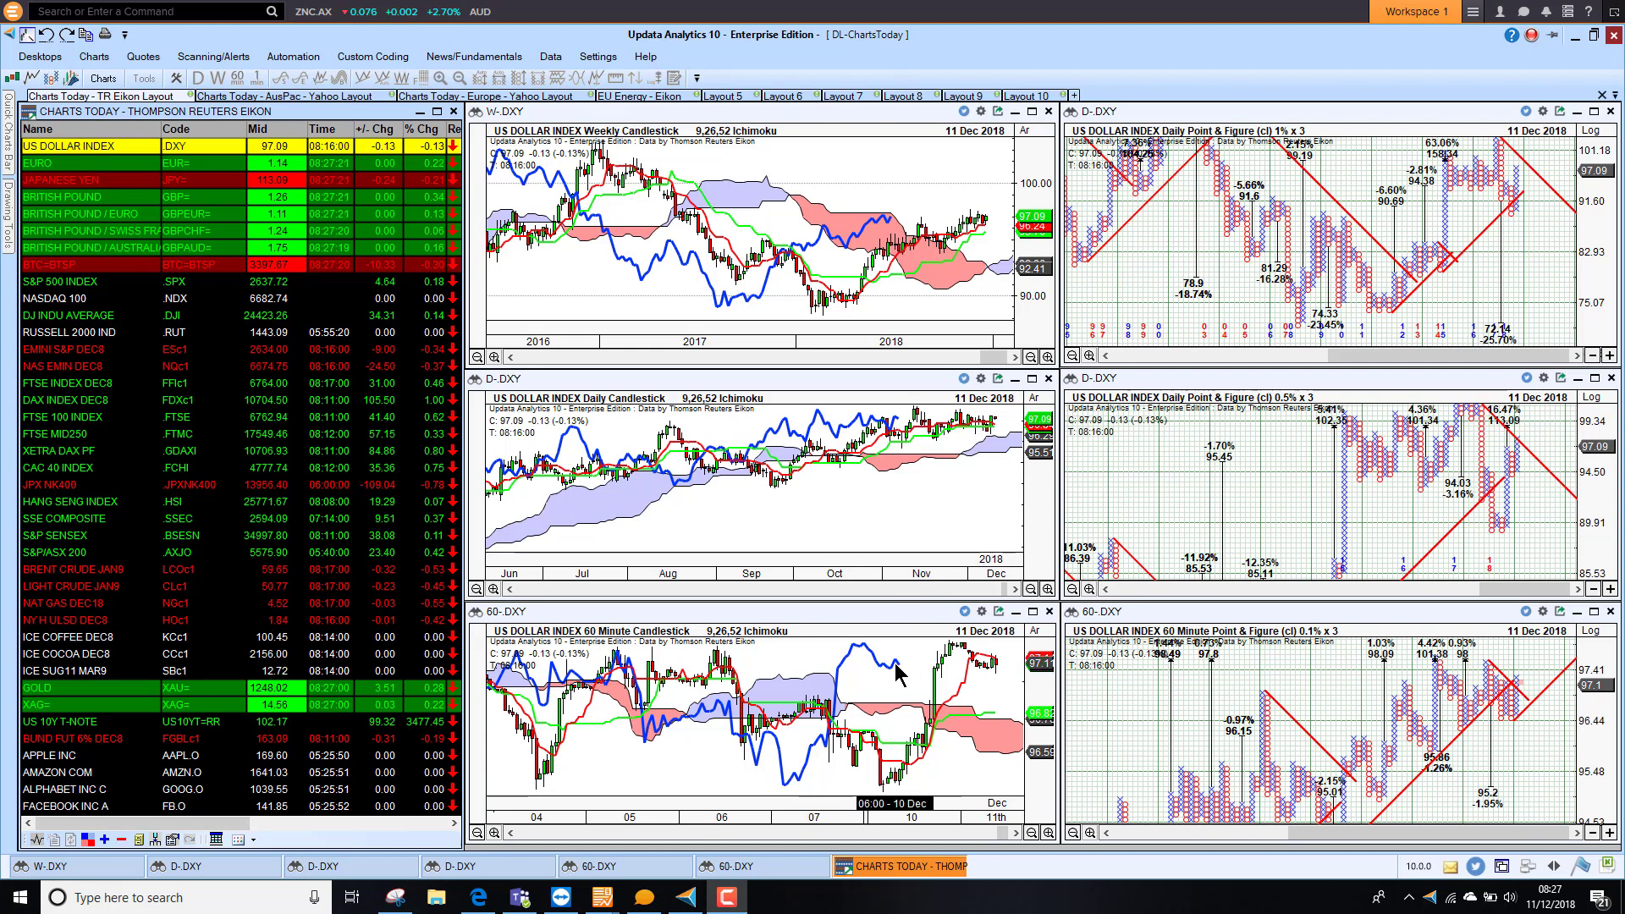
Switch the six linked charts from the US Dollar Index to the Euro, then the Japanese Yen
click(75, 167)
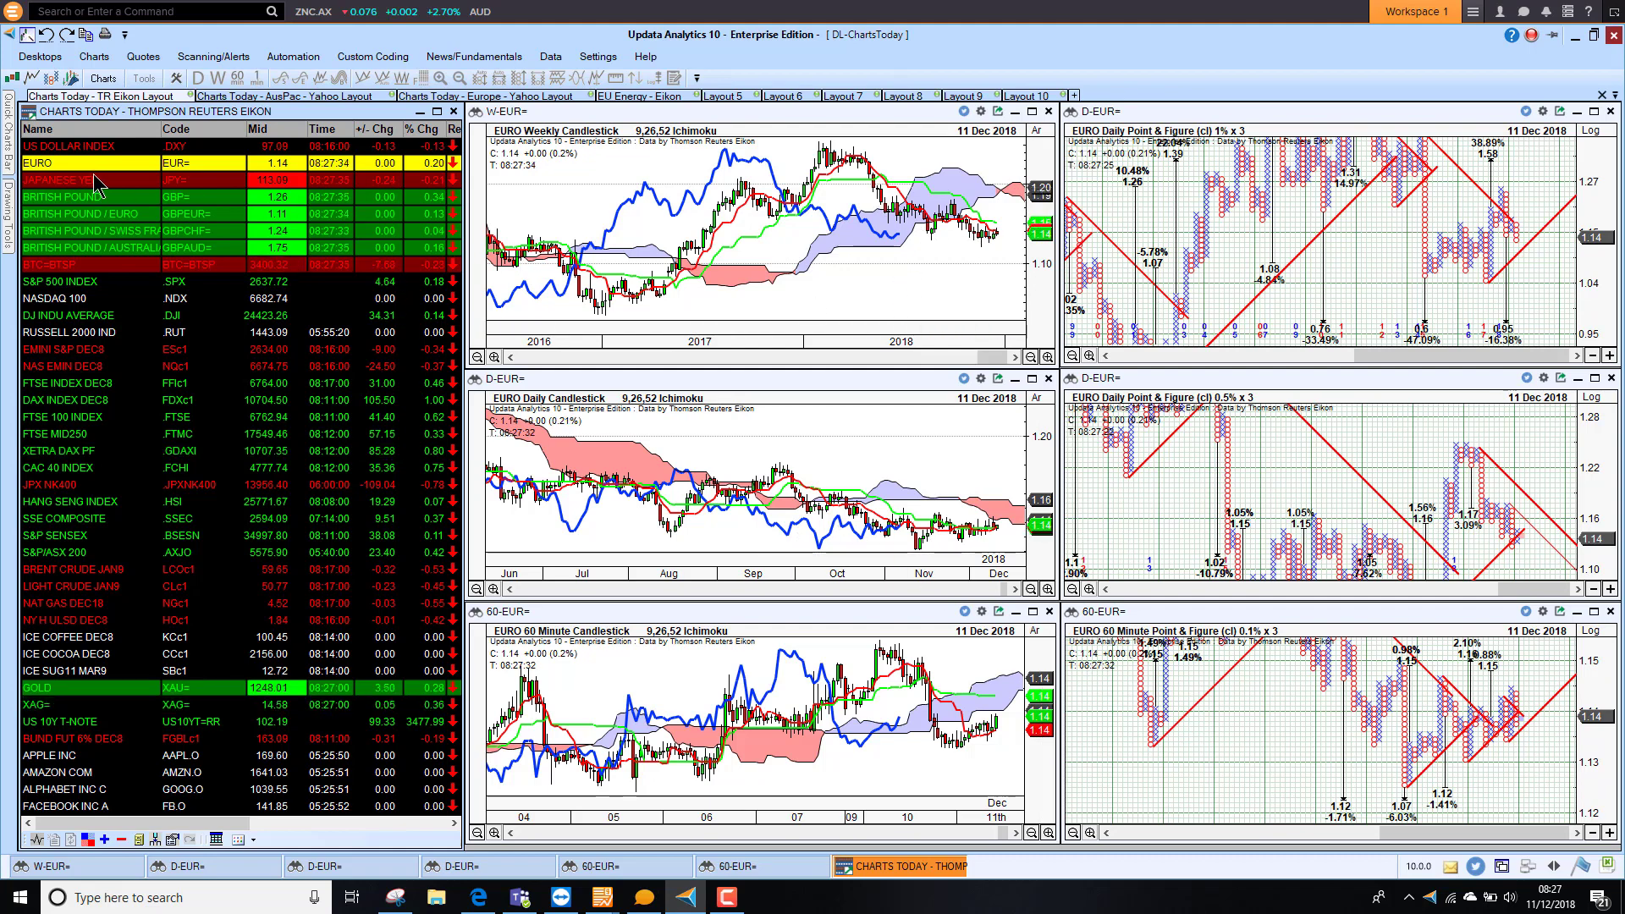
click(68, 180)
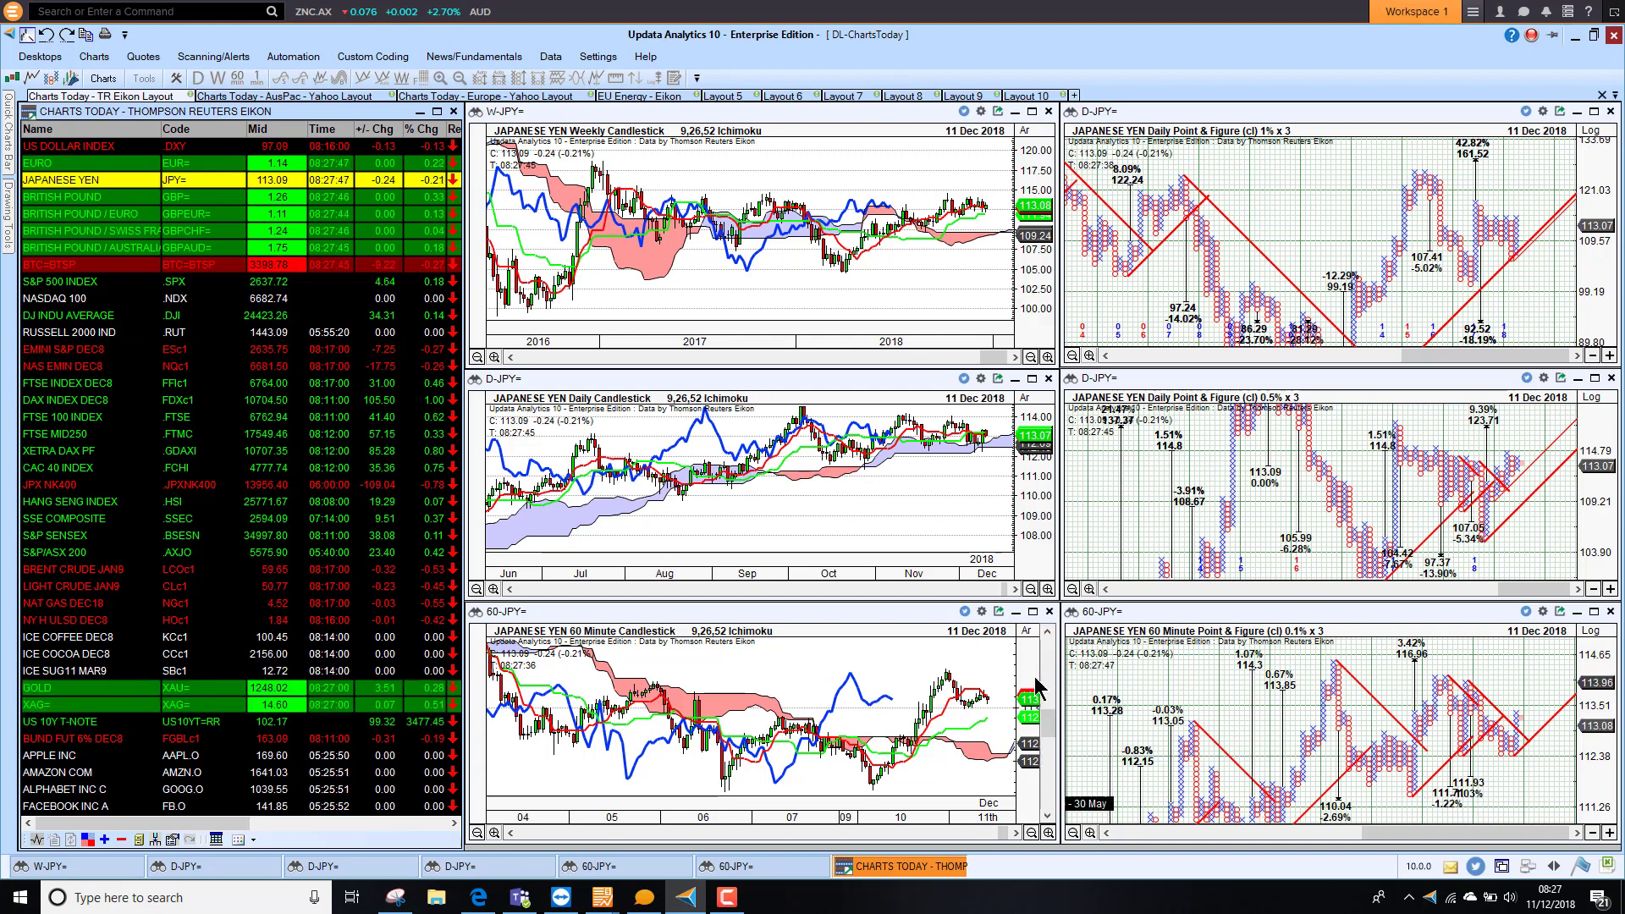
Chart the British Pound, then its Euro, Swiss Franc and Australian Dollar crosses, ending on BTC=BTSP
click(48, 197)
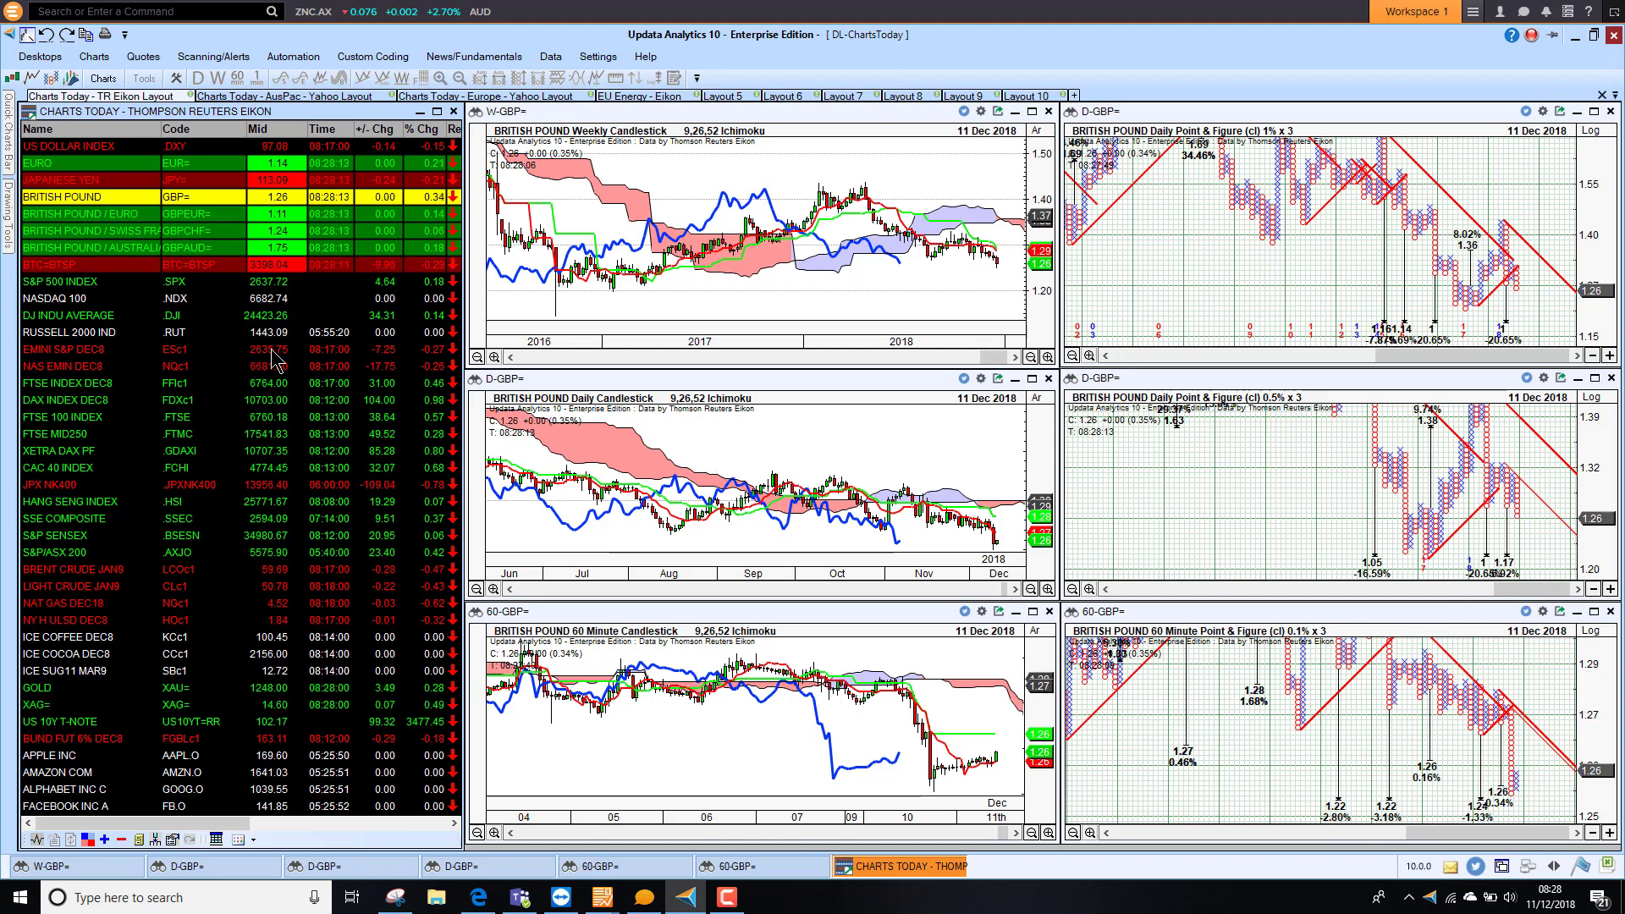
click(76, 222)
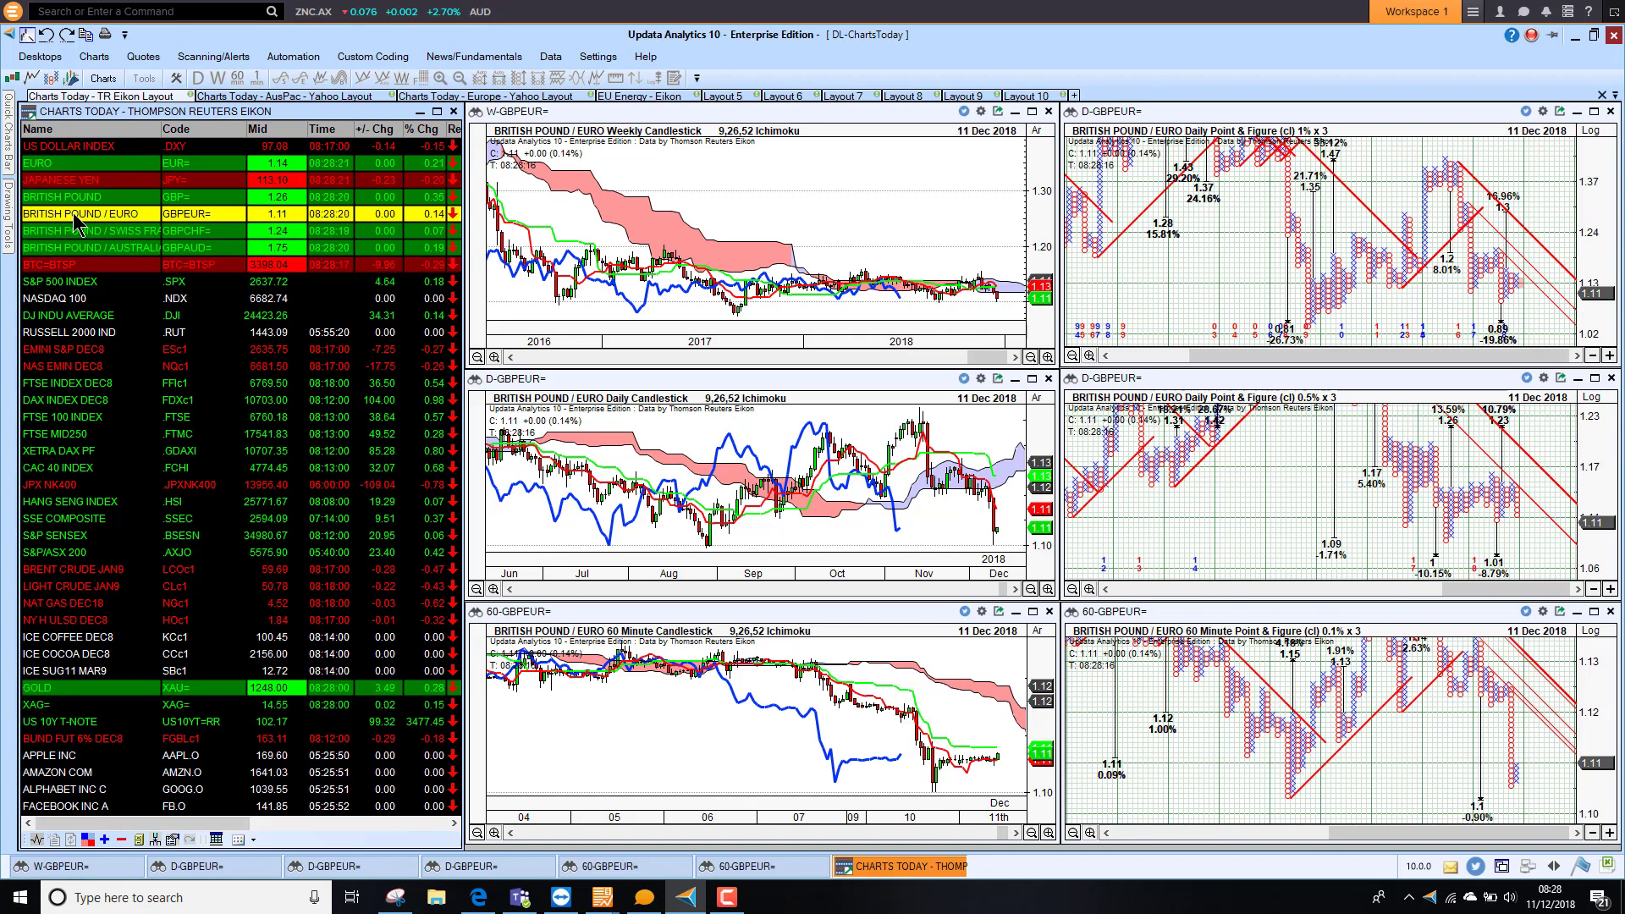
key(Down)
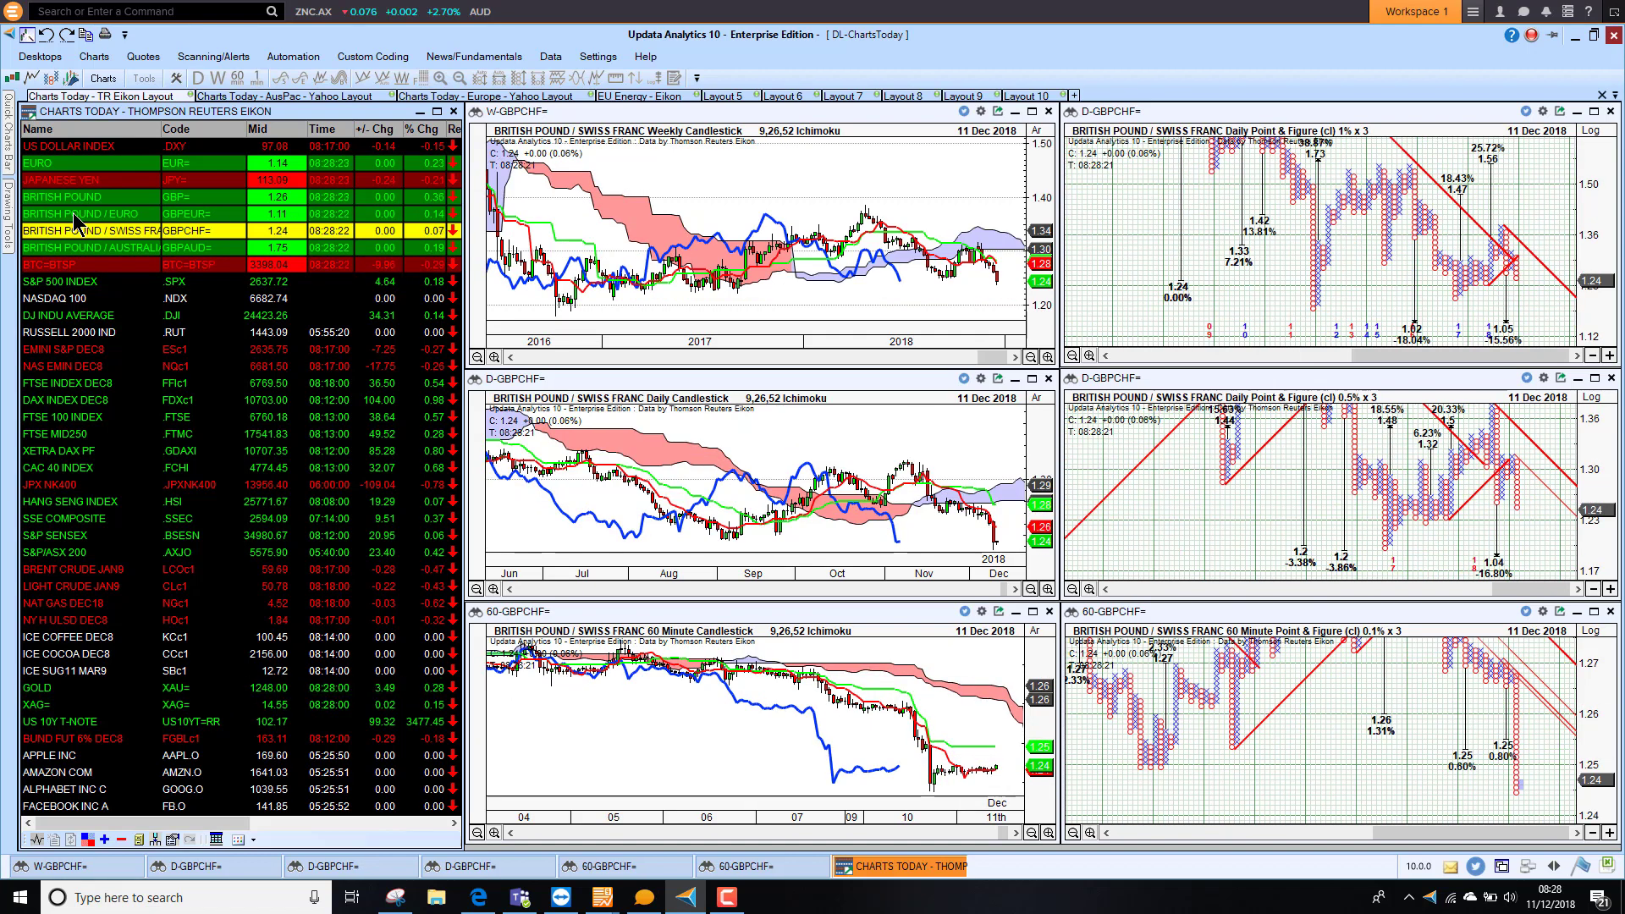
key(Down)
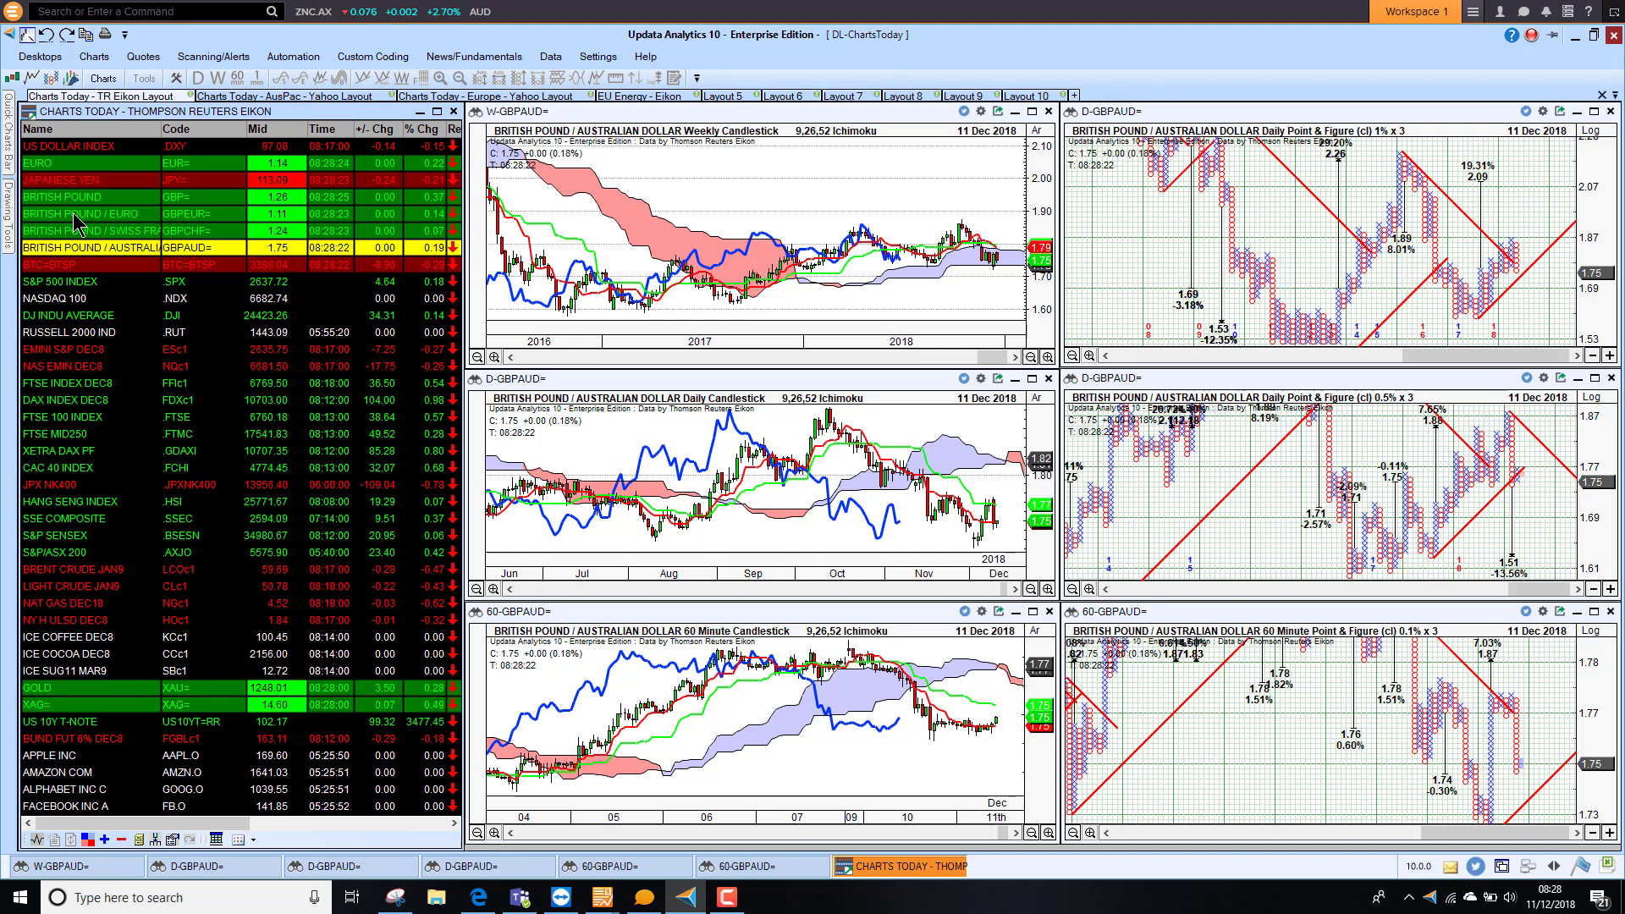
key(Down)
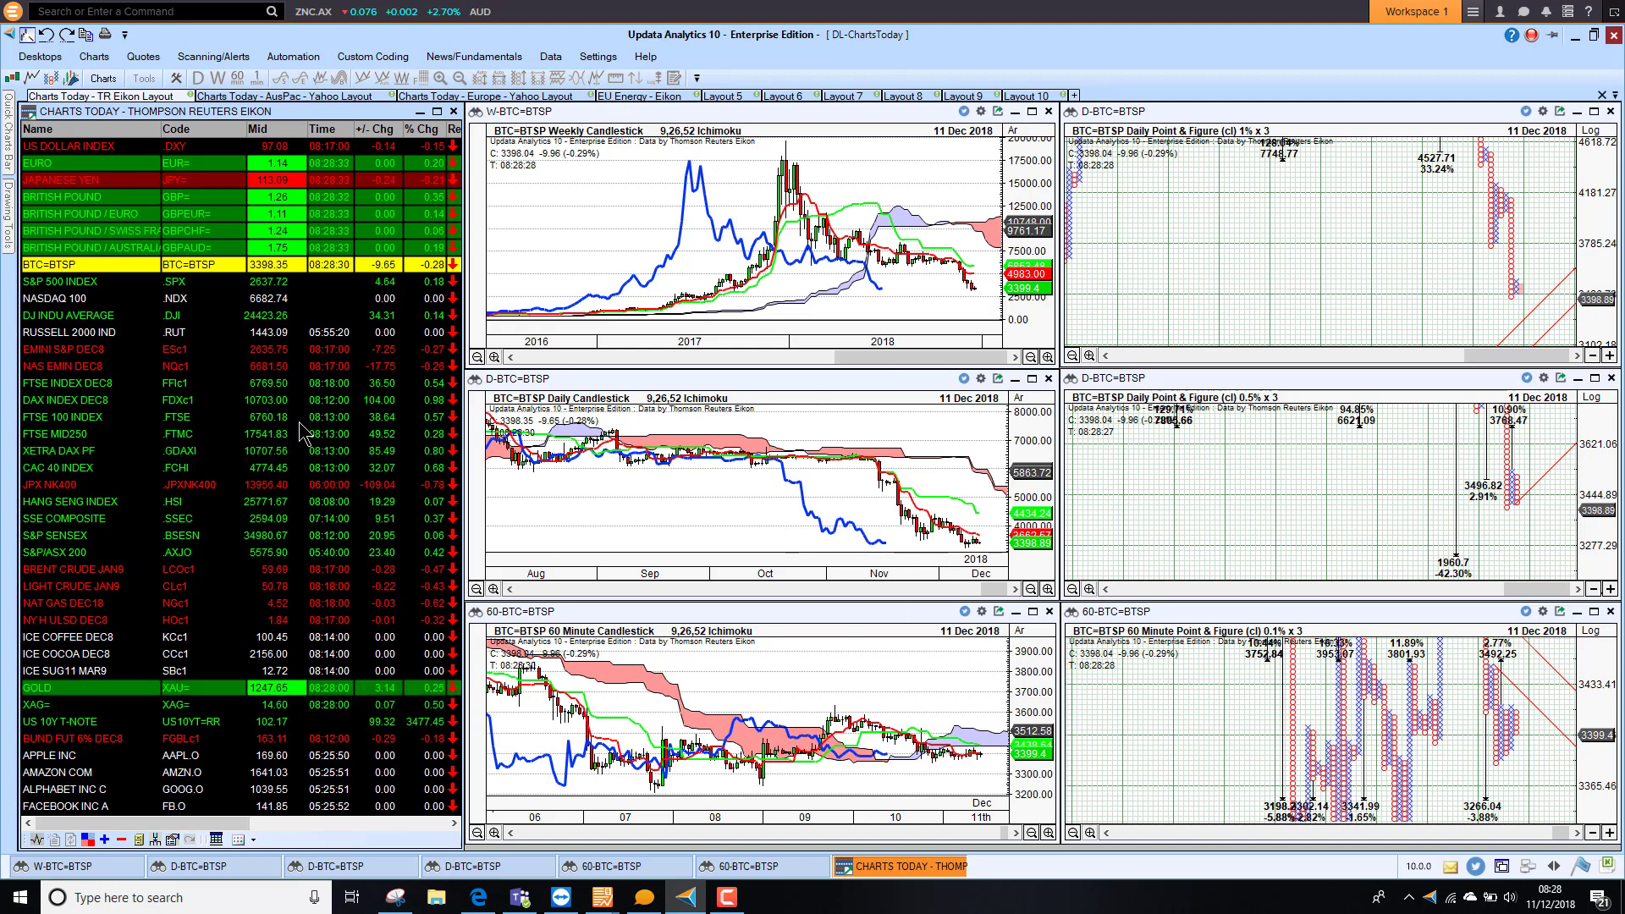
Chart S&P 500, NASDAQ 100, DJ INDU AVERAGE, RUSSELL 2000 and EMINI S&P DEC8, ending on NAS EMIN DEC8
click(71, 286)
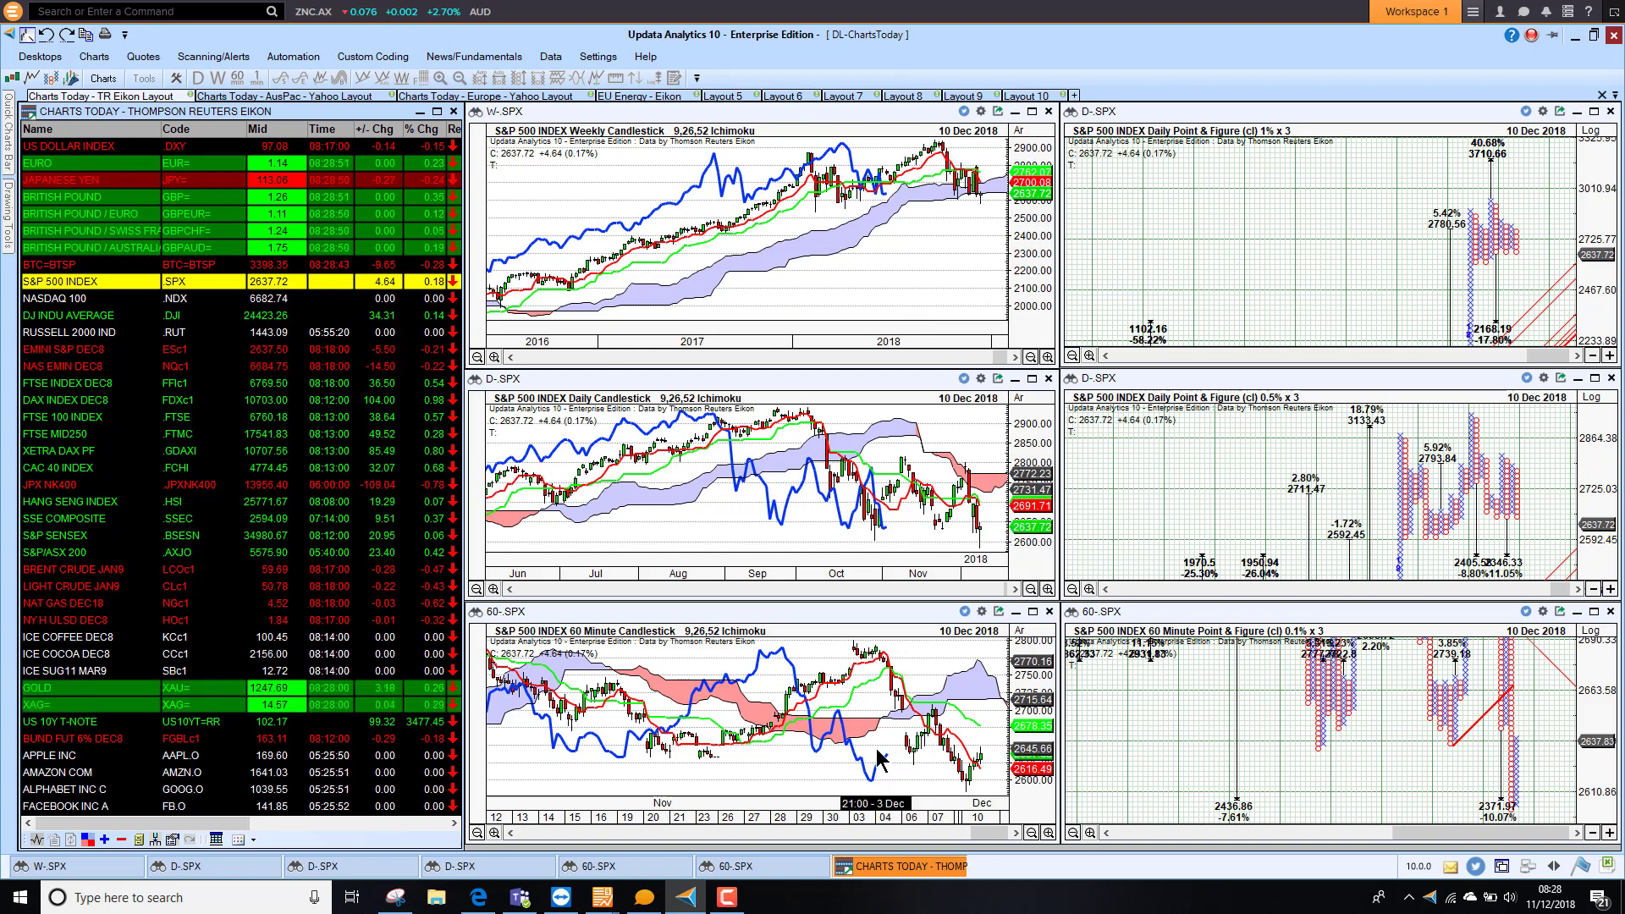
click(72, 302)
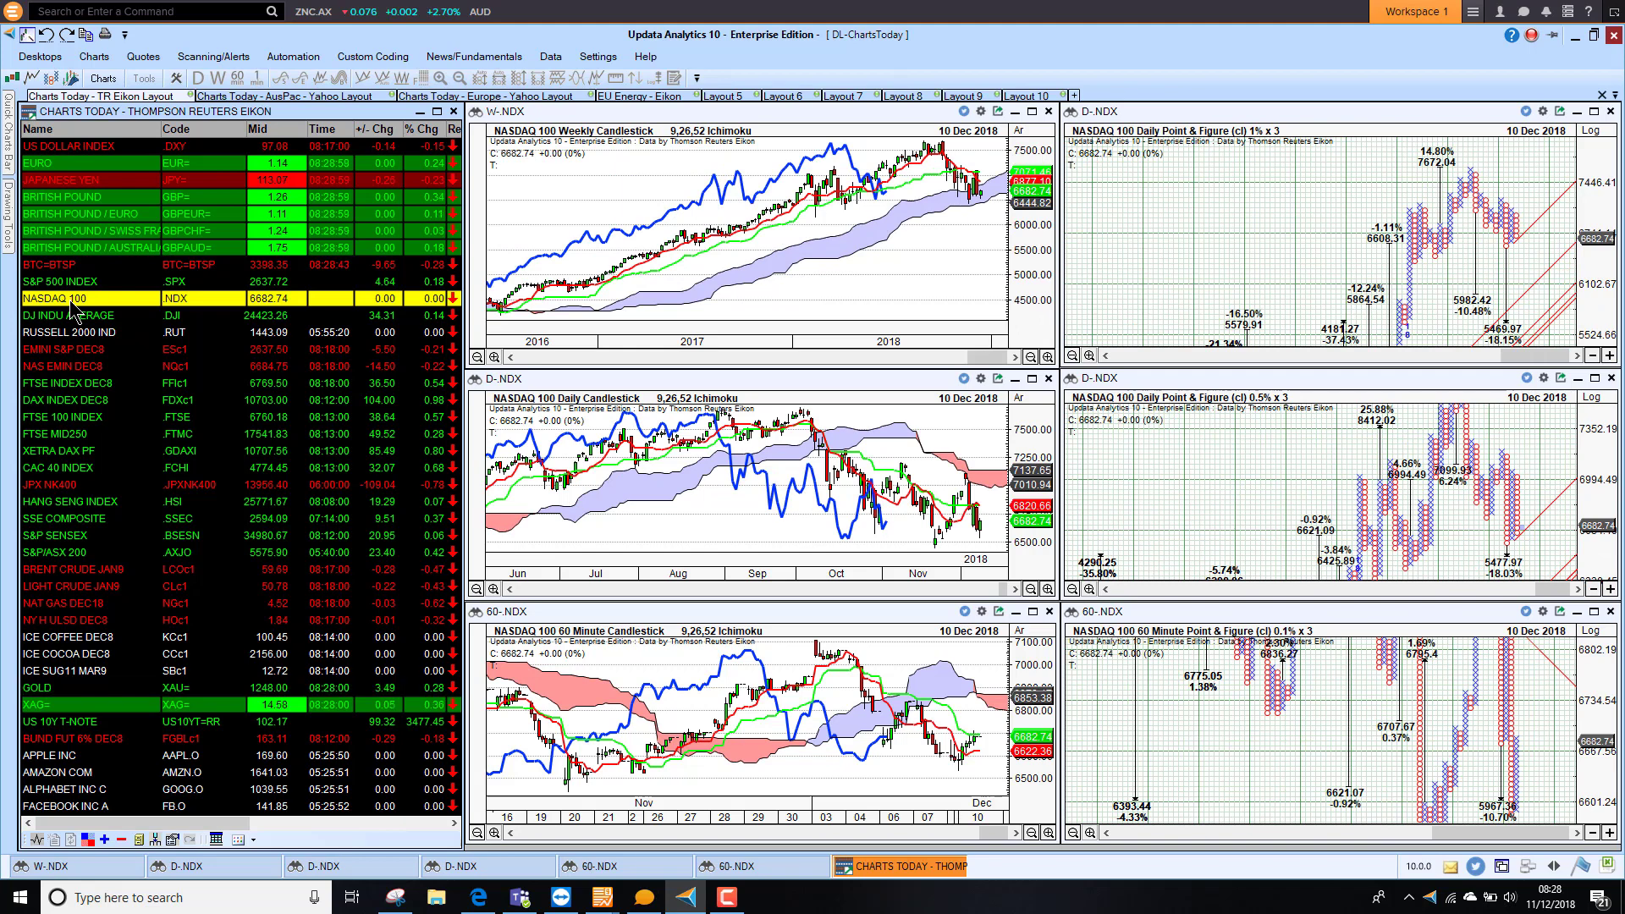
click(73, 315)
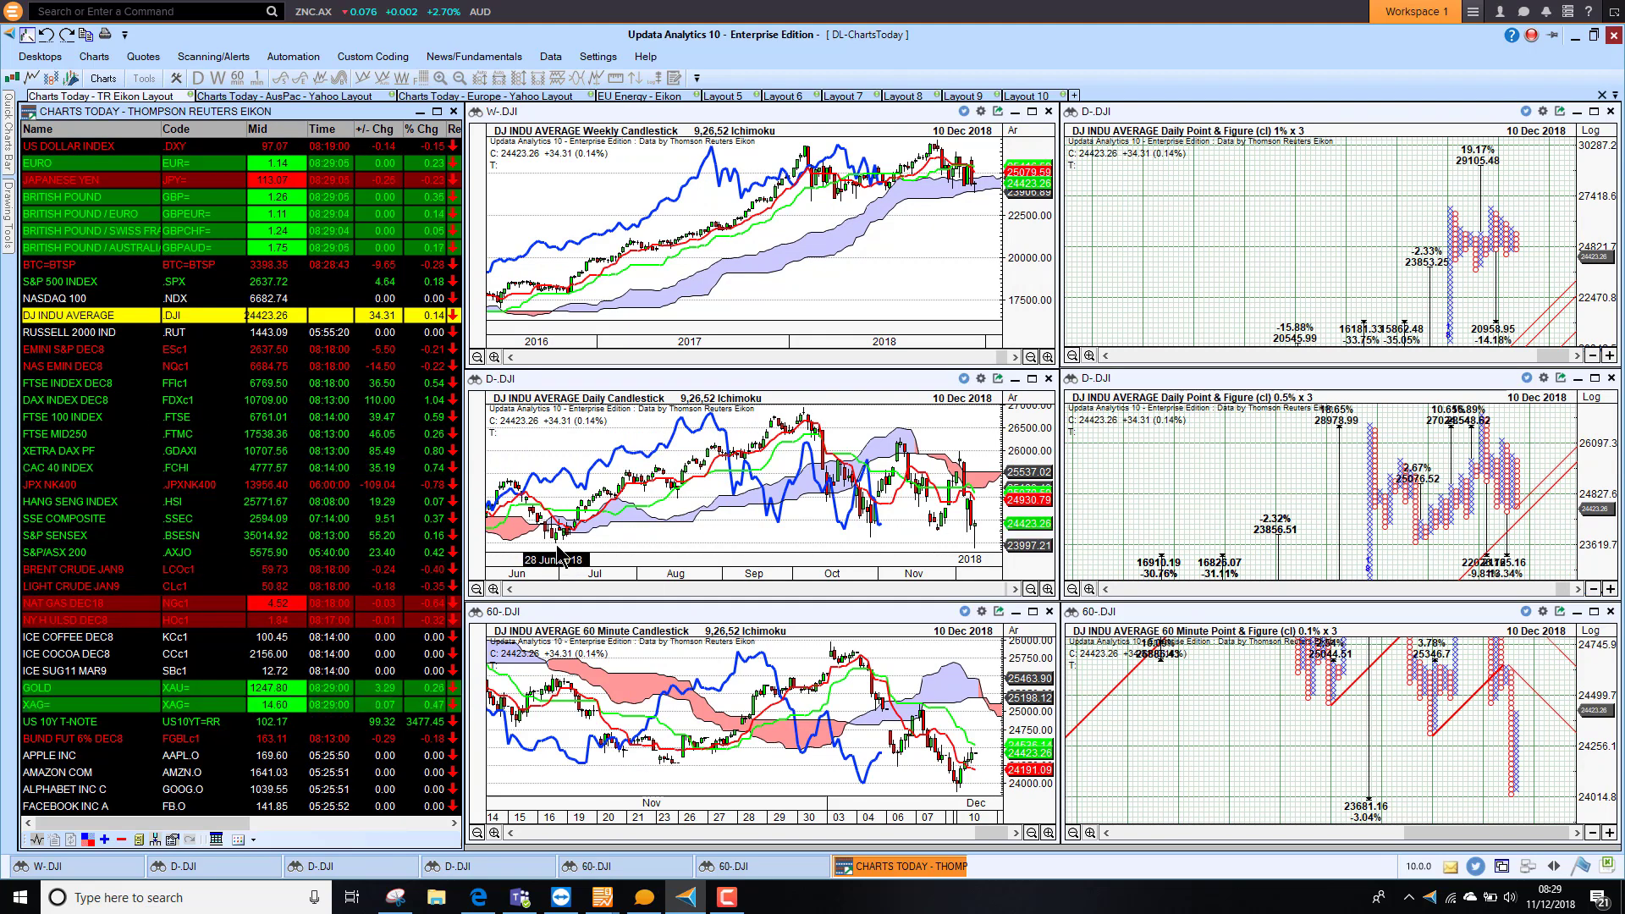
click(80, 336)
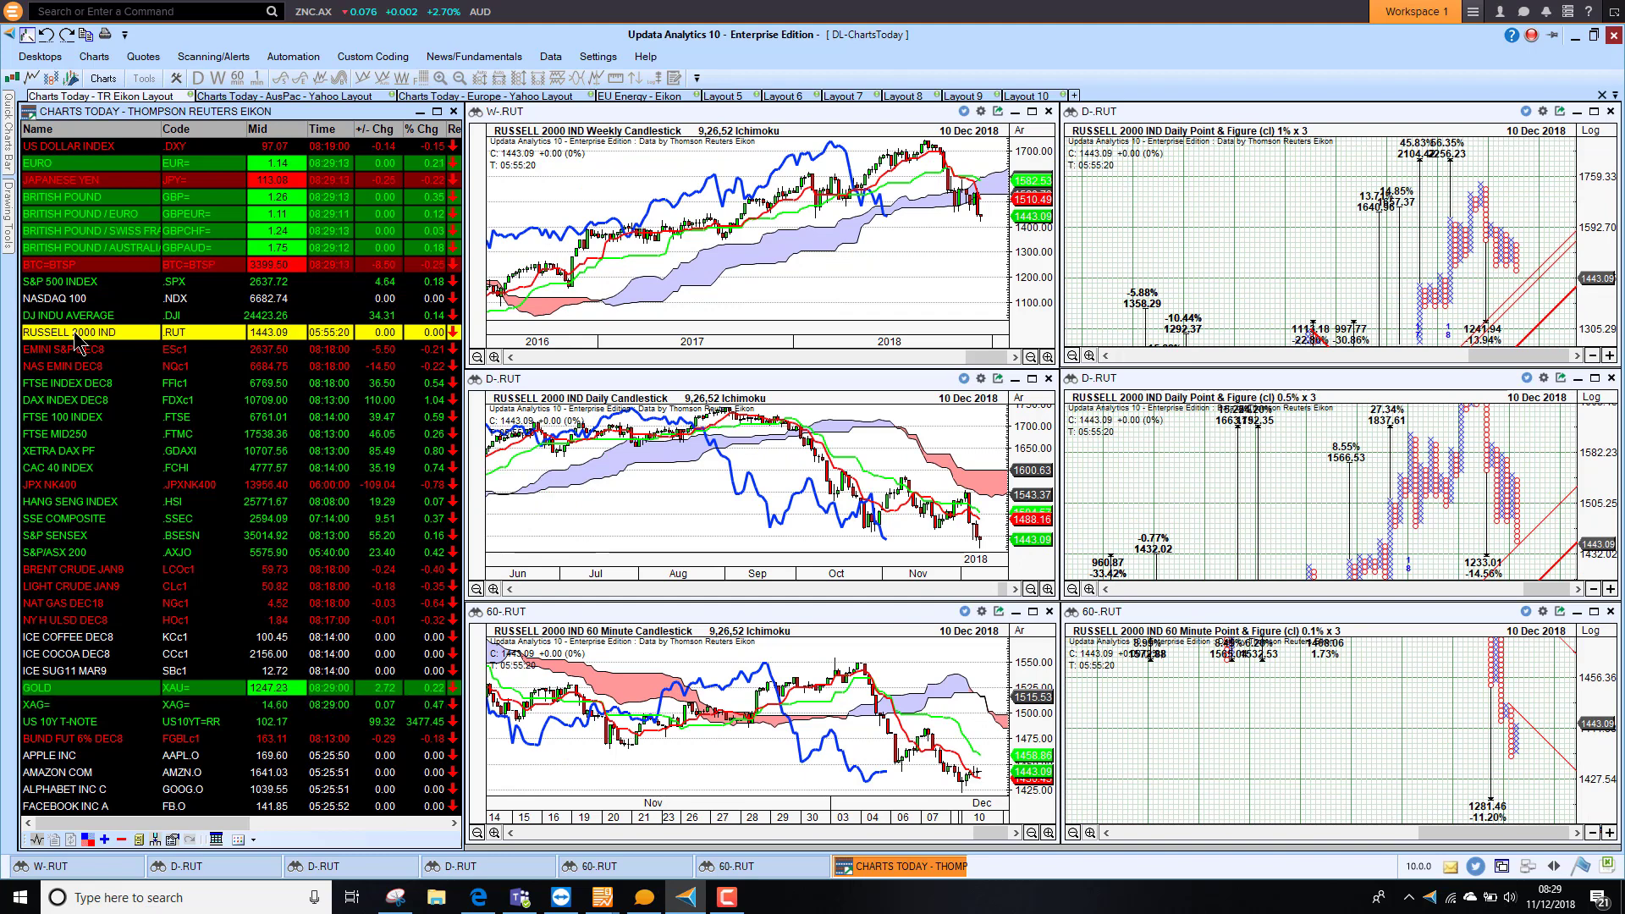
key(Down)
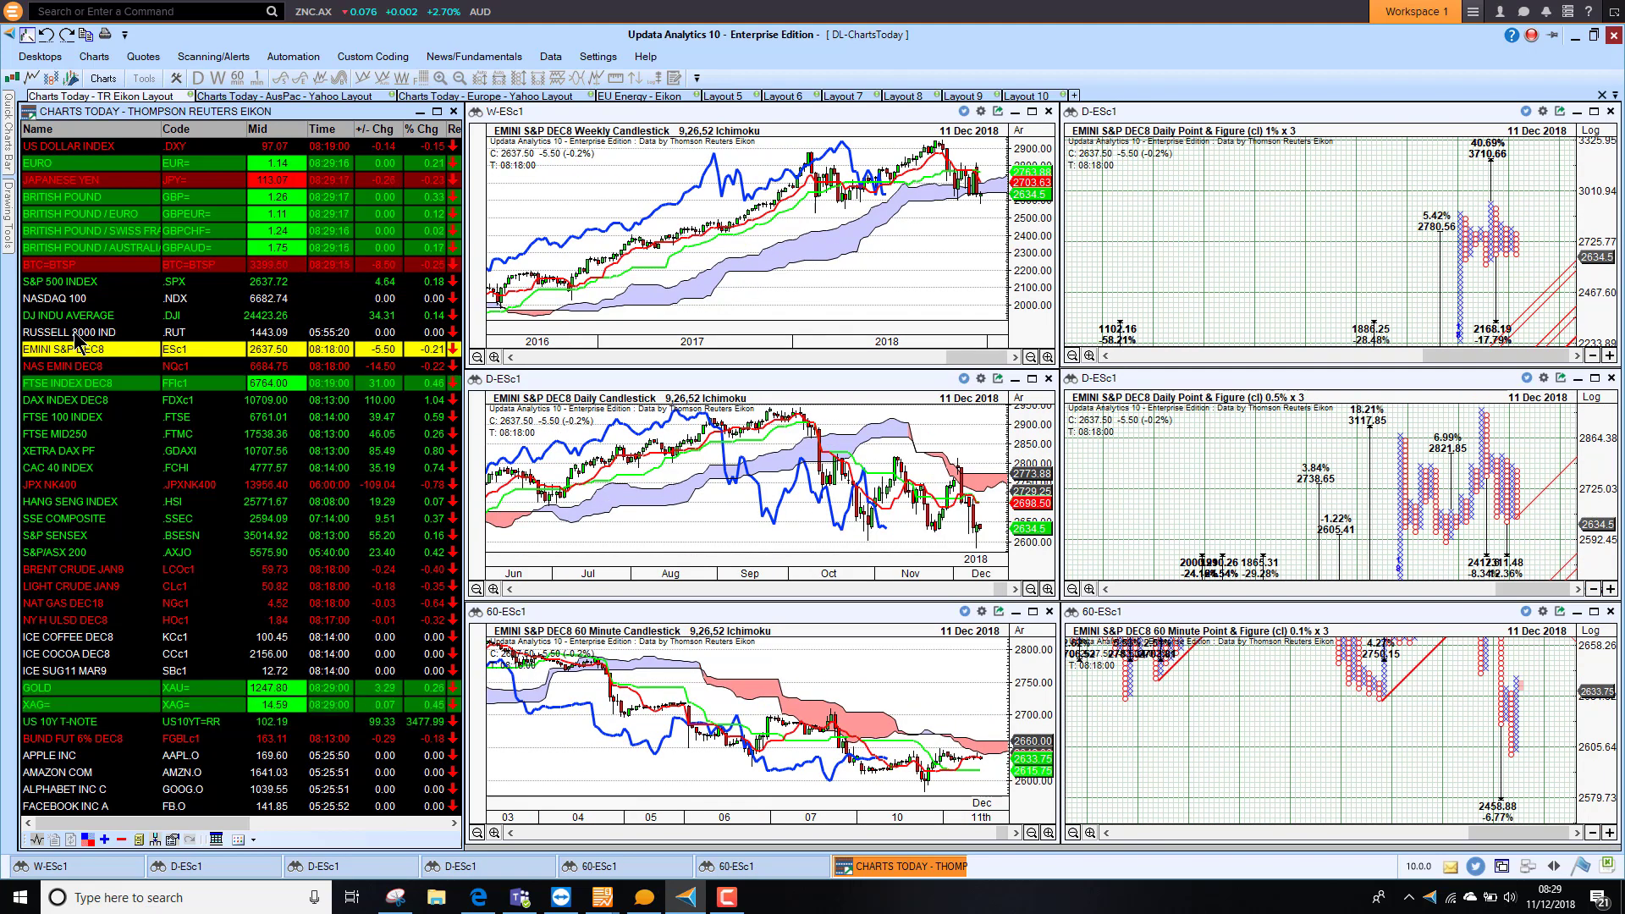
key(Down)
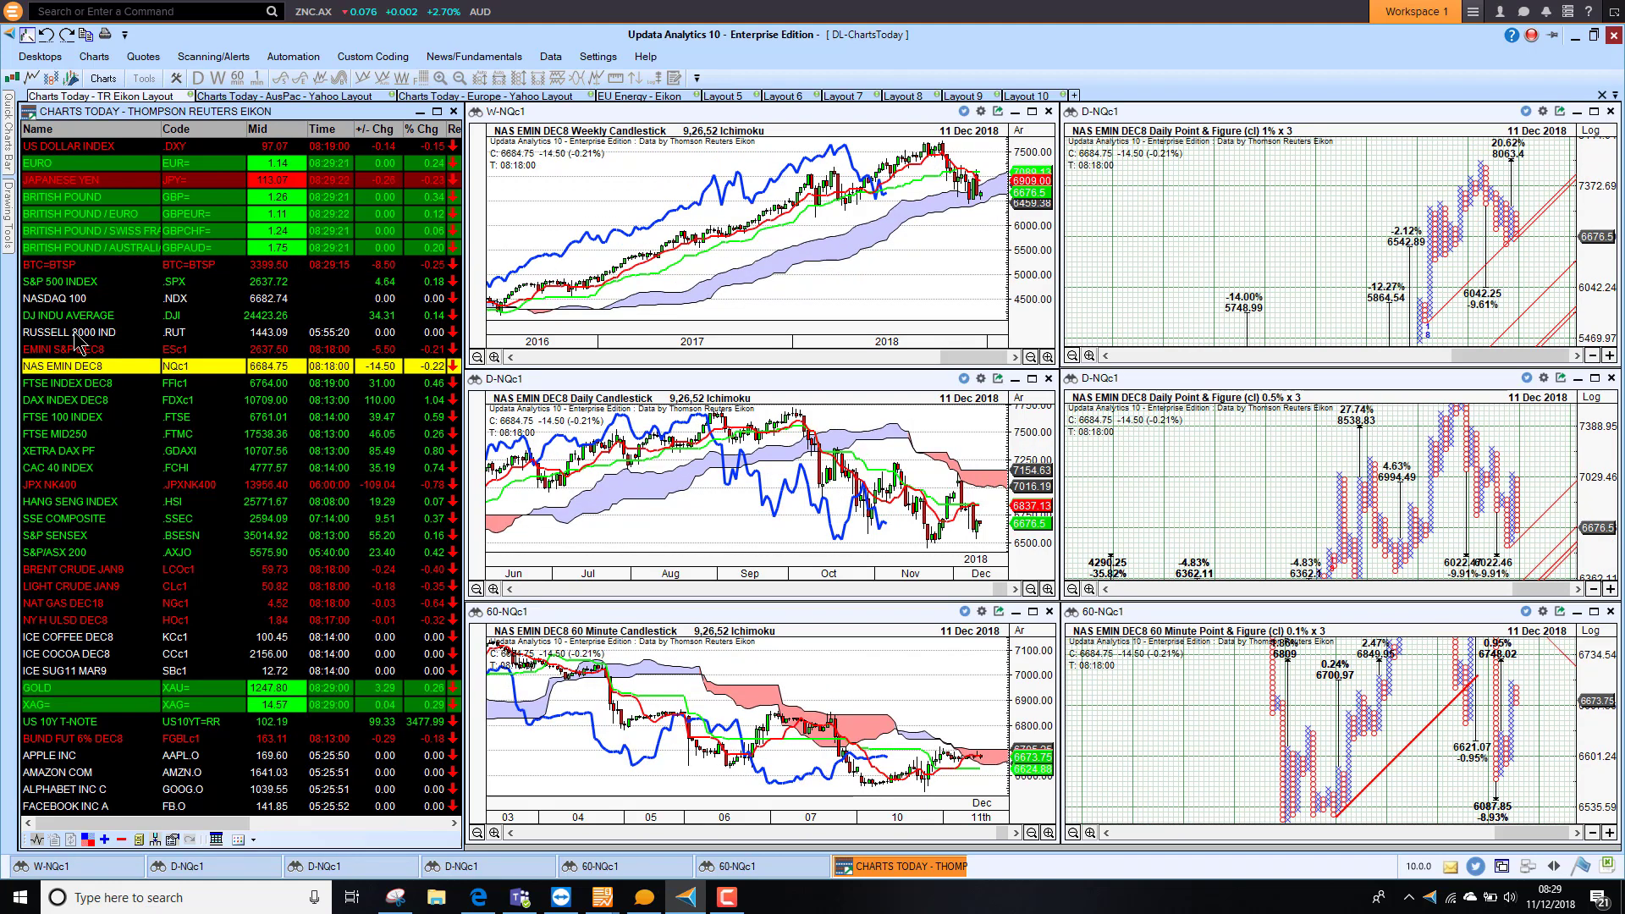
Chart FTSE 100, FTSE MID250 and XETRA DAX PF, ending on the CAC 40 INDEX (.FCHI)
click(53, 420)
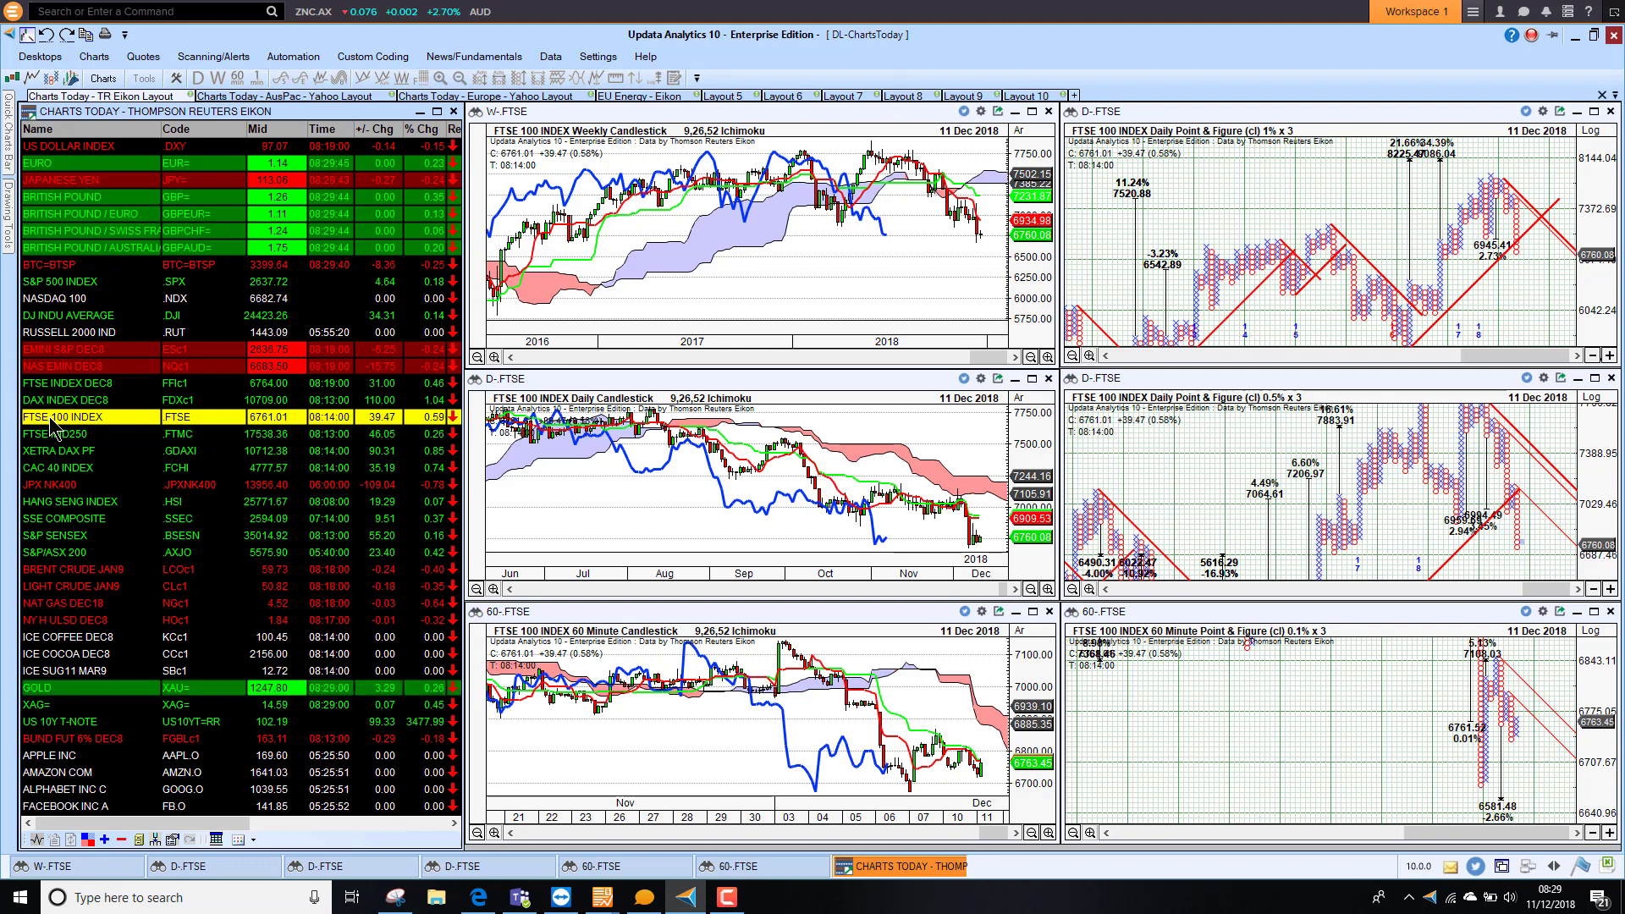
key(Down)
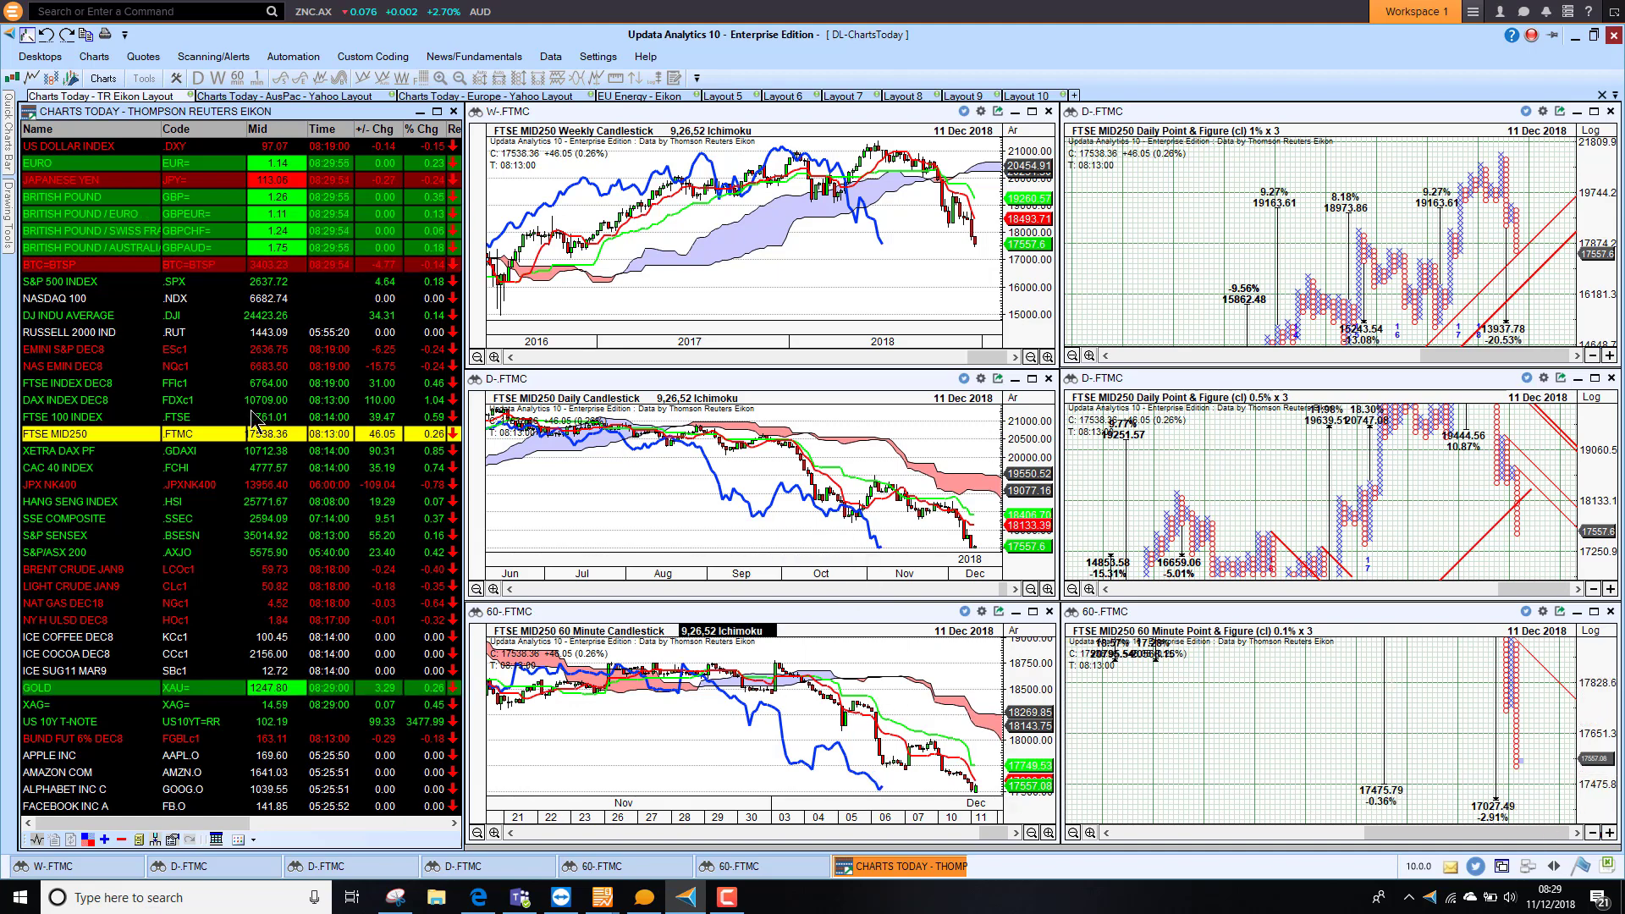
click(53, 457)
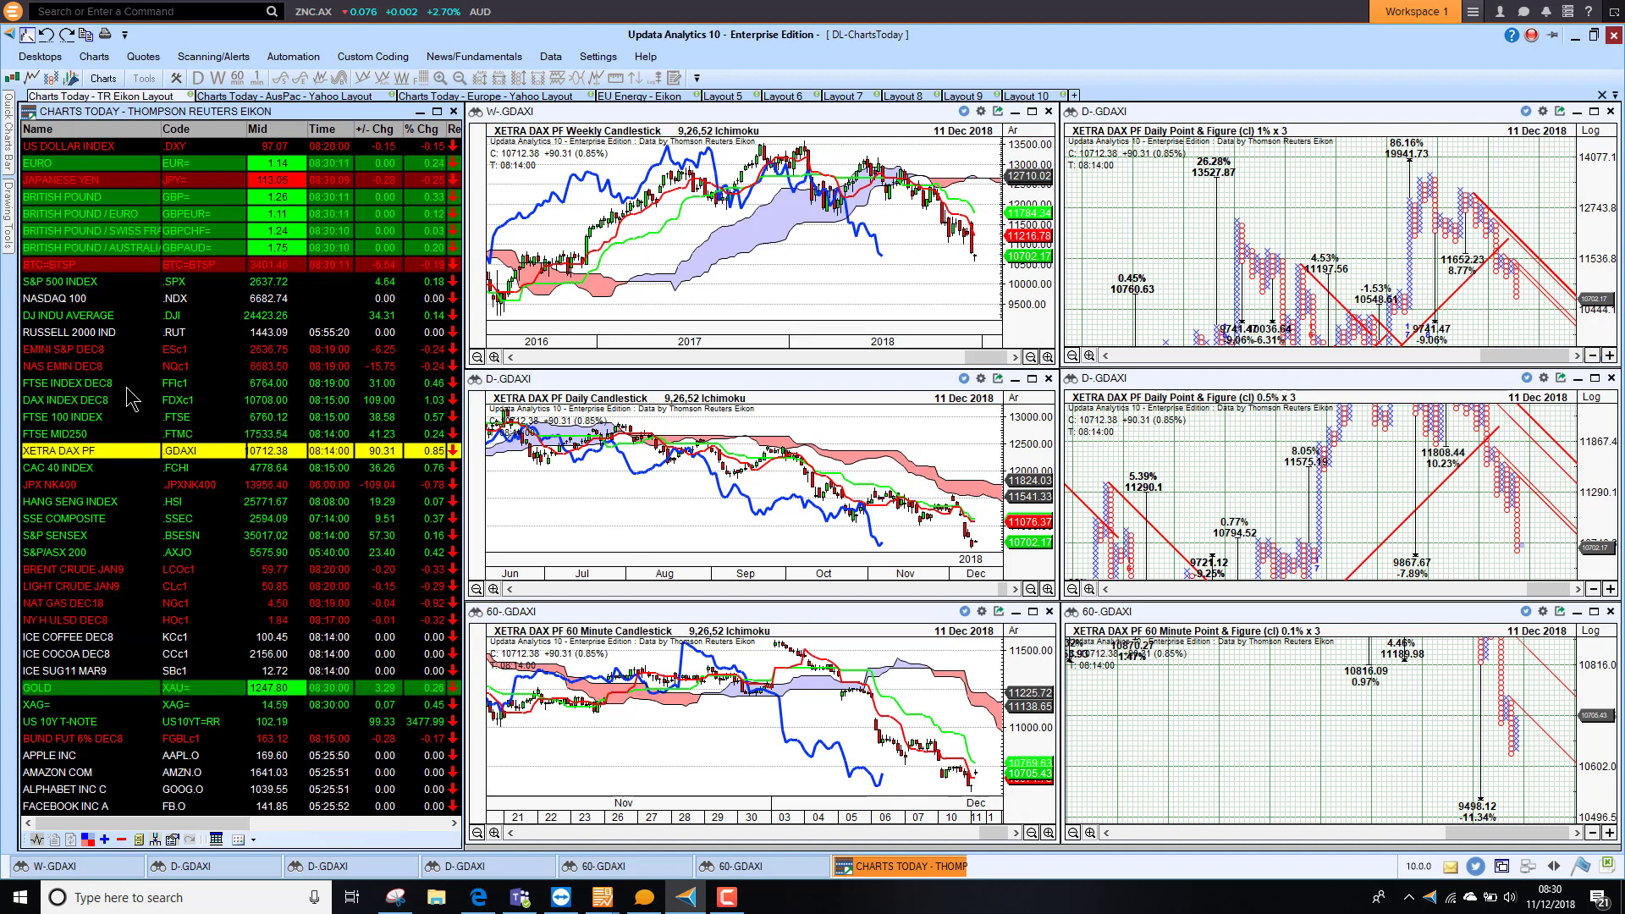
click(83, 472)
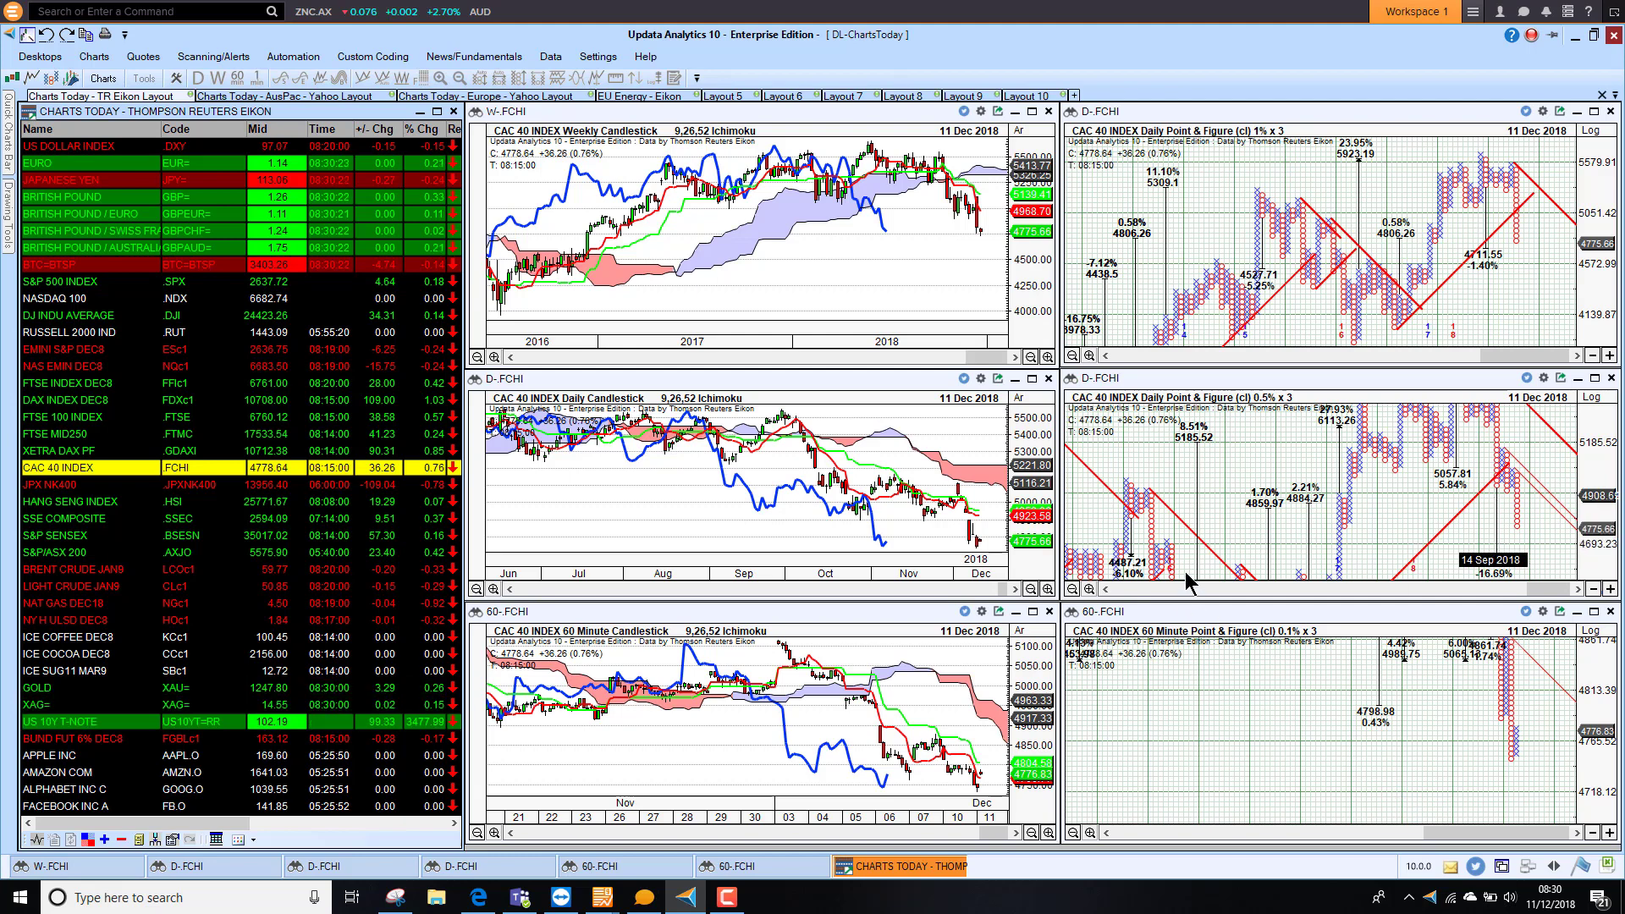
Chart JPX NK400, HANG SENG, SSE COMPOSITE, S&P SENSEX and S&P/ASX 200, ending on BRENT CRUDE JAN9
click(48, 487)
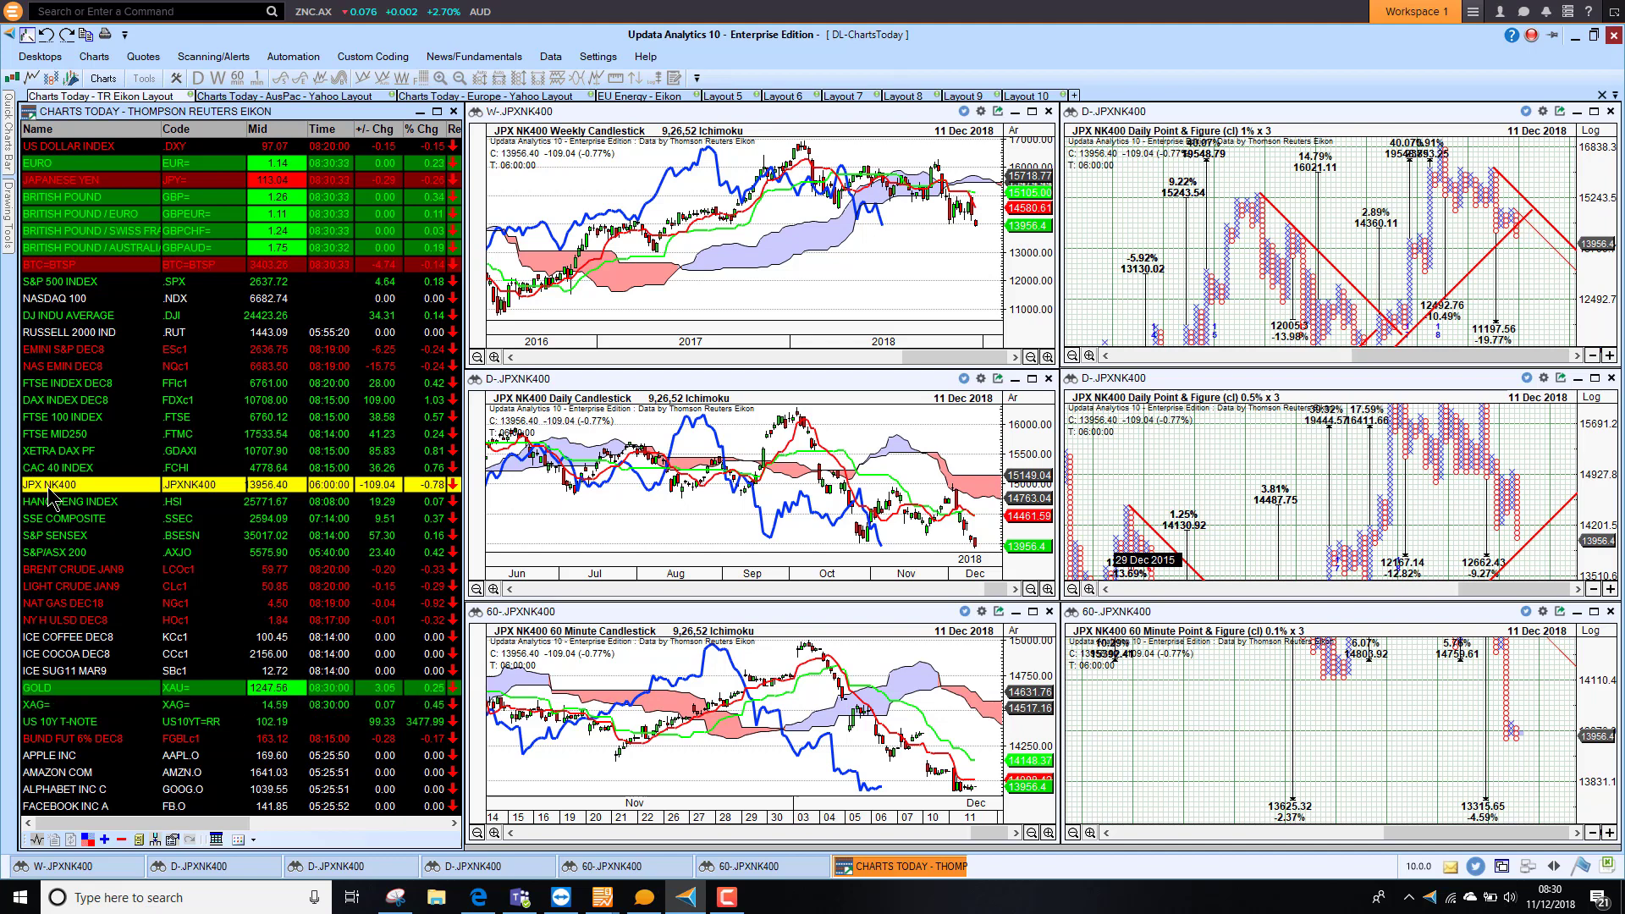
click(51, 501)
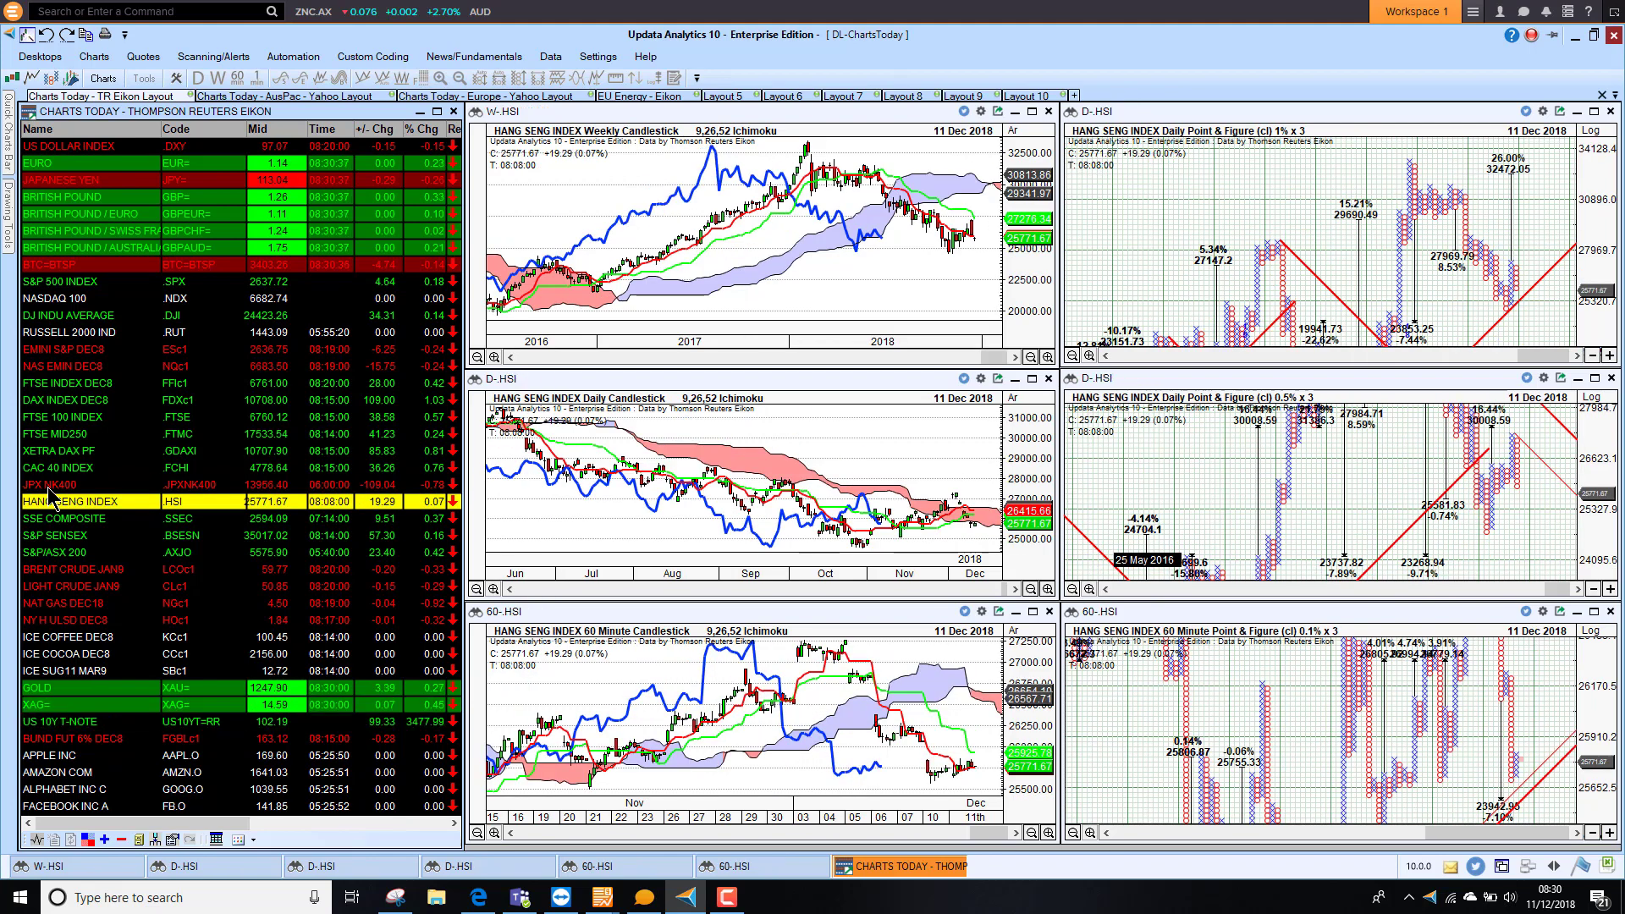
key(Down)
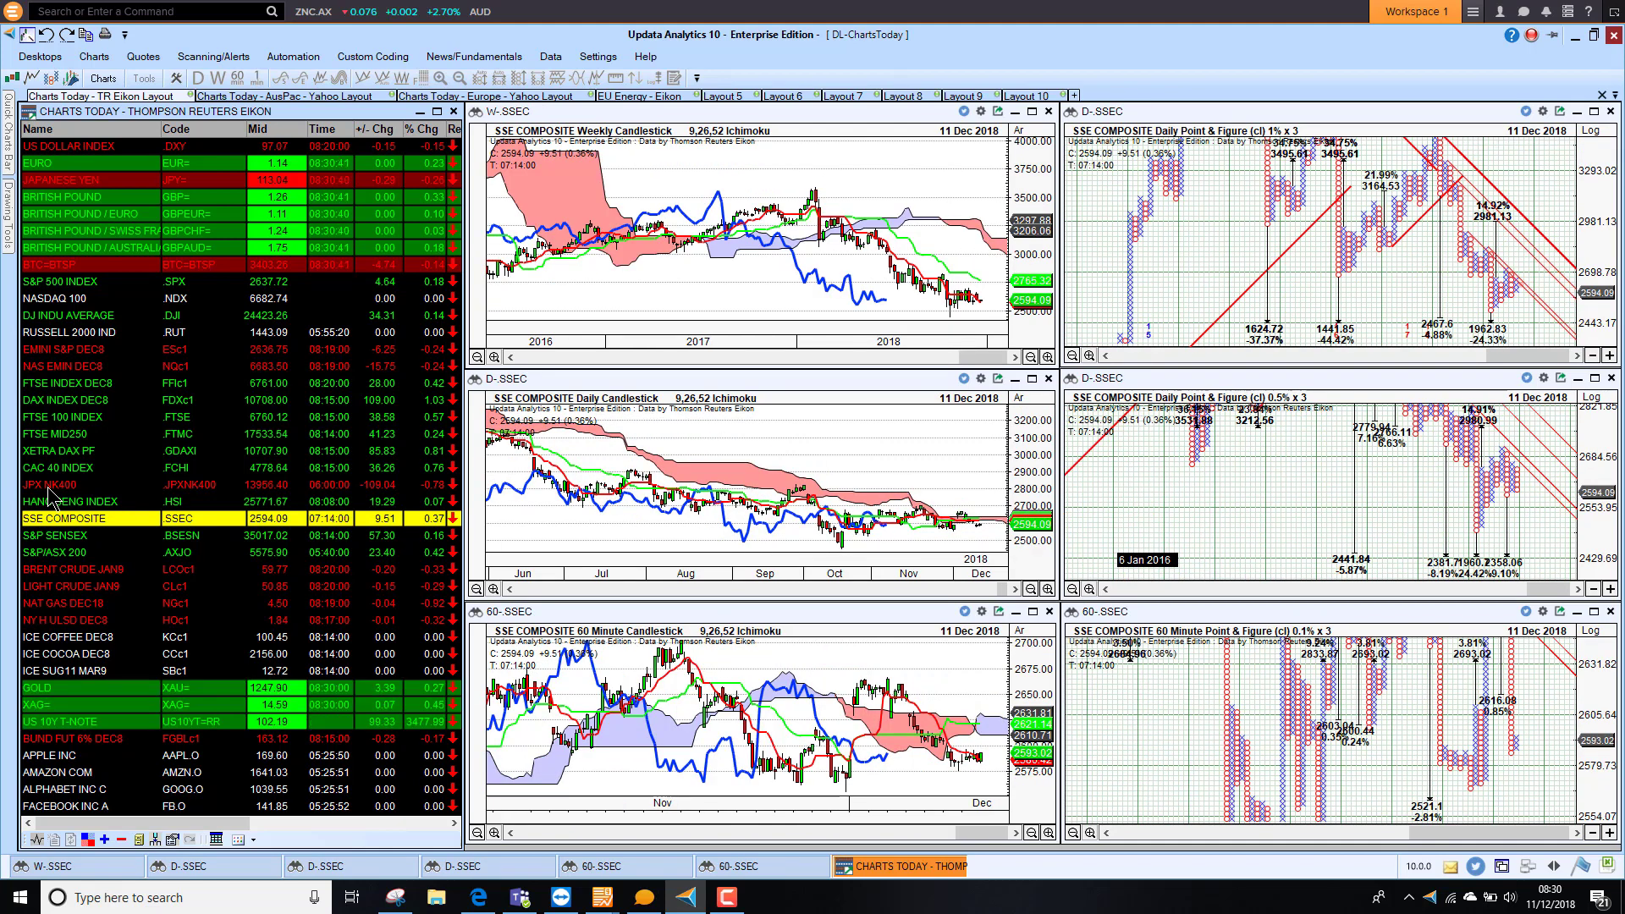
key(Down)
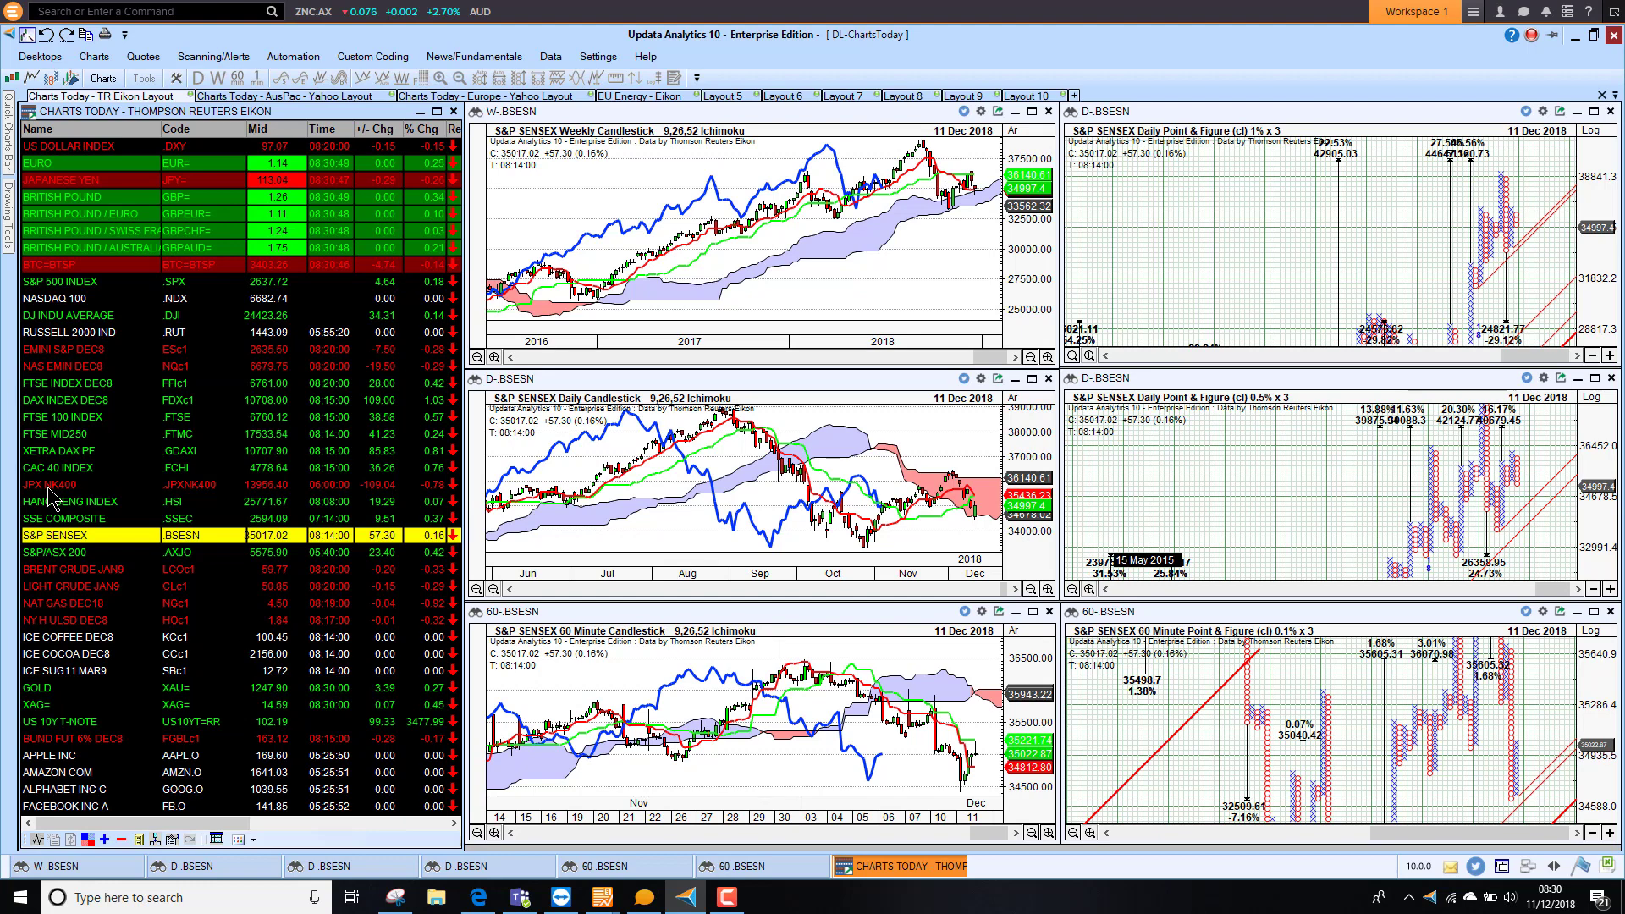
key(Down)
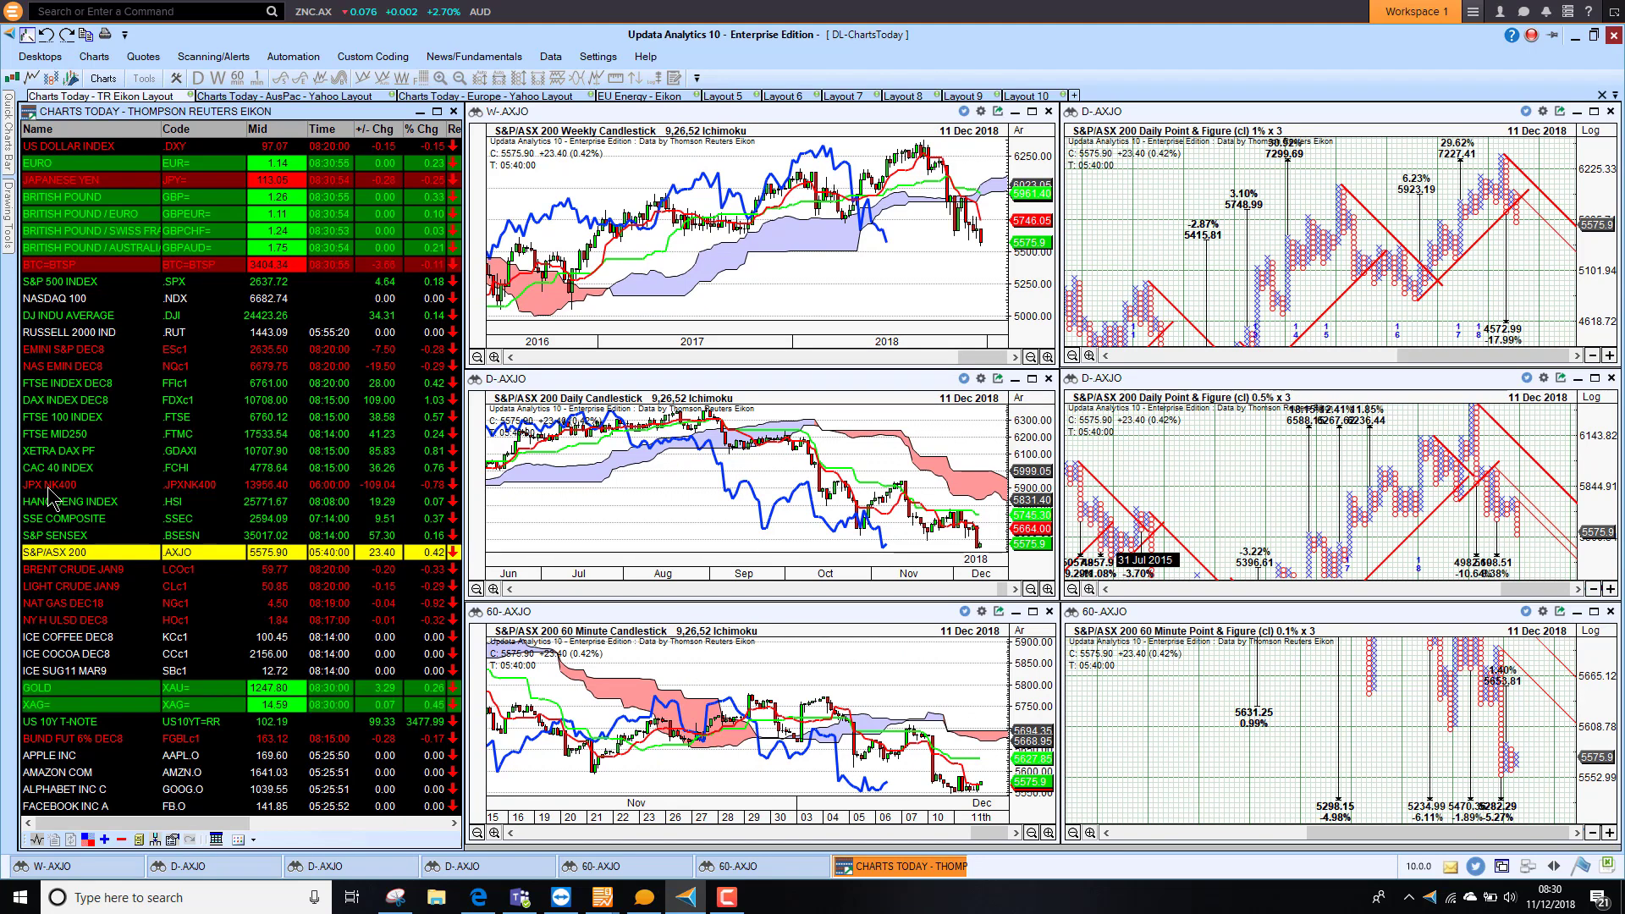
key(Down)
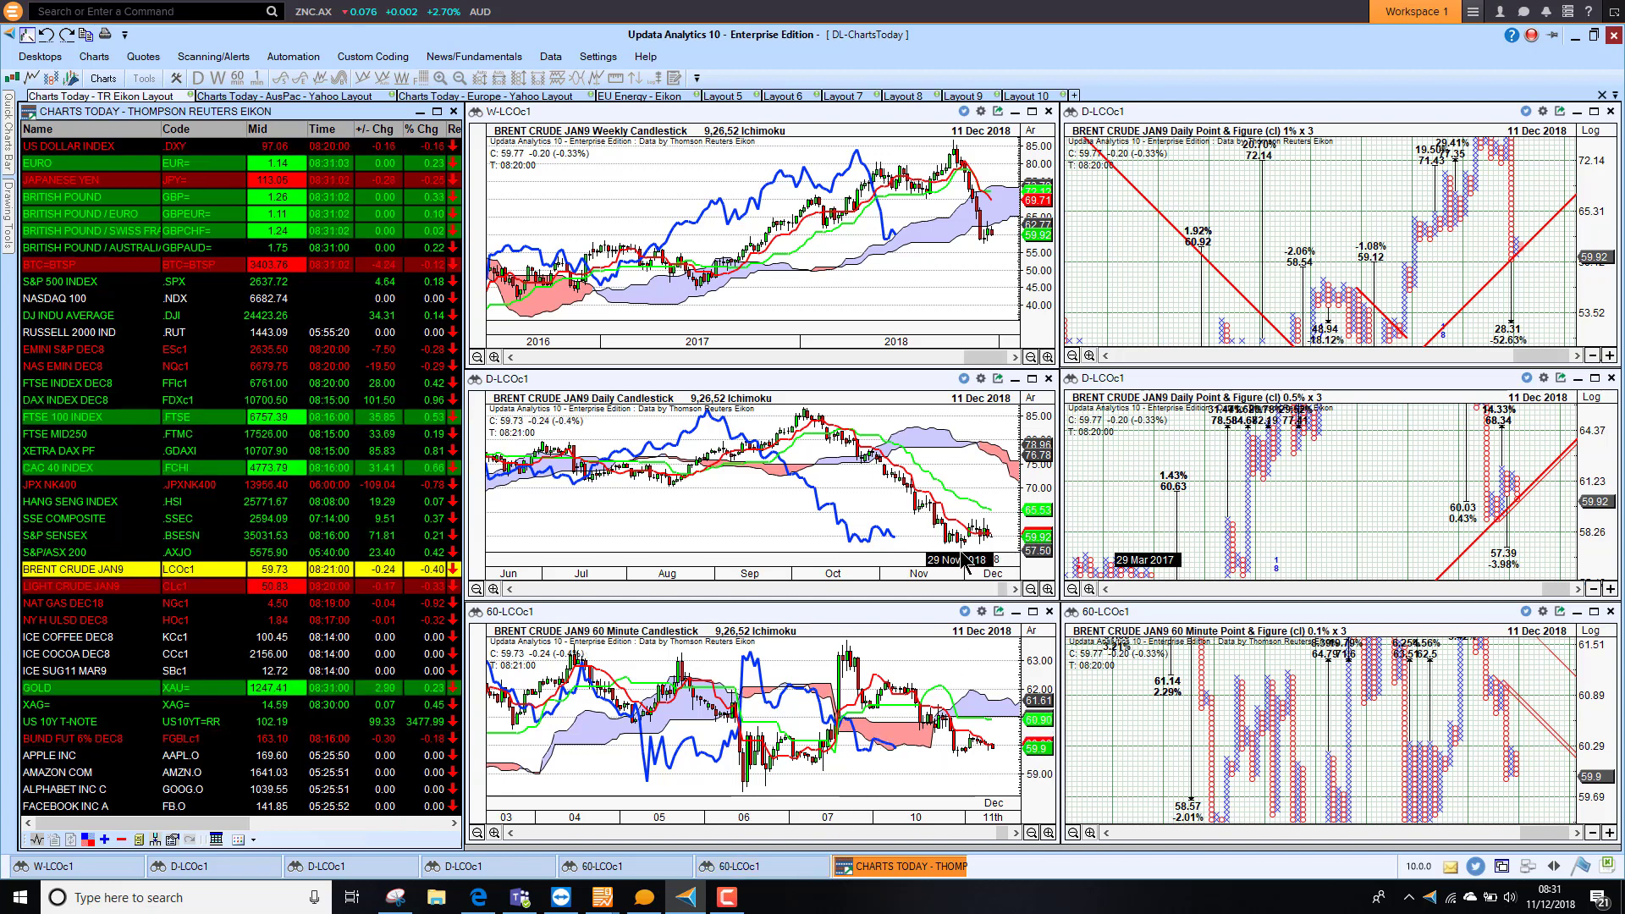
Chart LIGHT CRUDE JAN9, NAT GAS DEC18, gold and silver, ending on the US 10Y T-NOTE
click(92, 593)
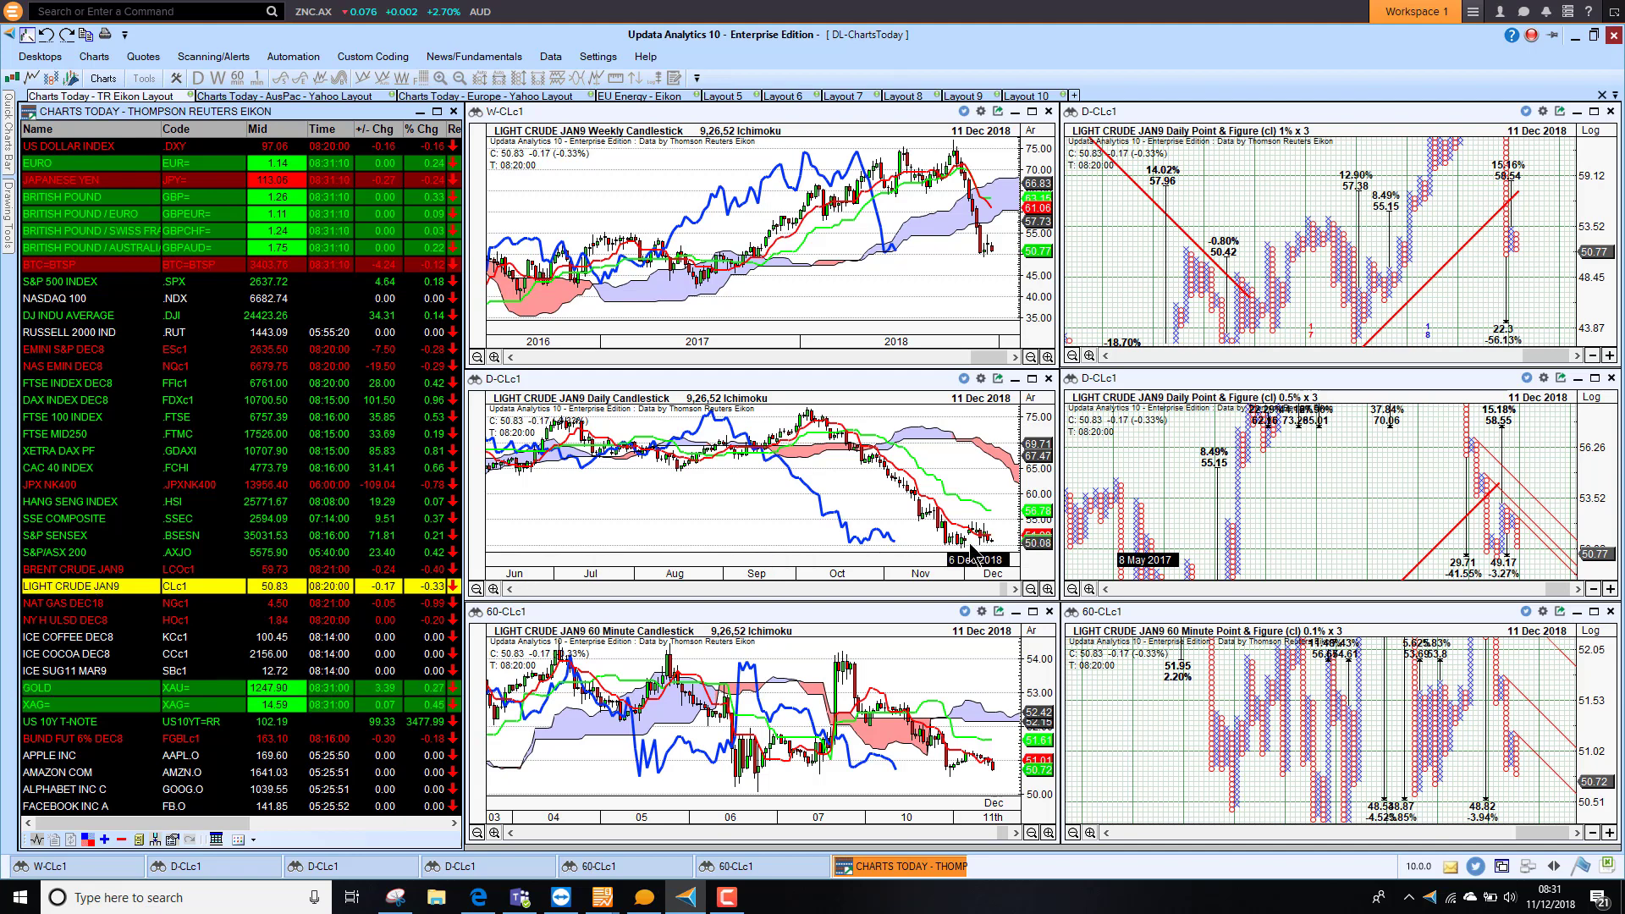
click(102, 605)
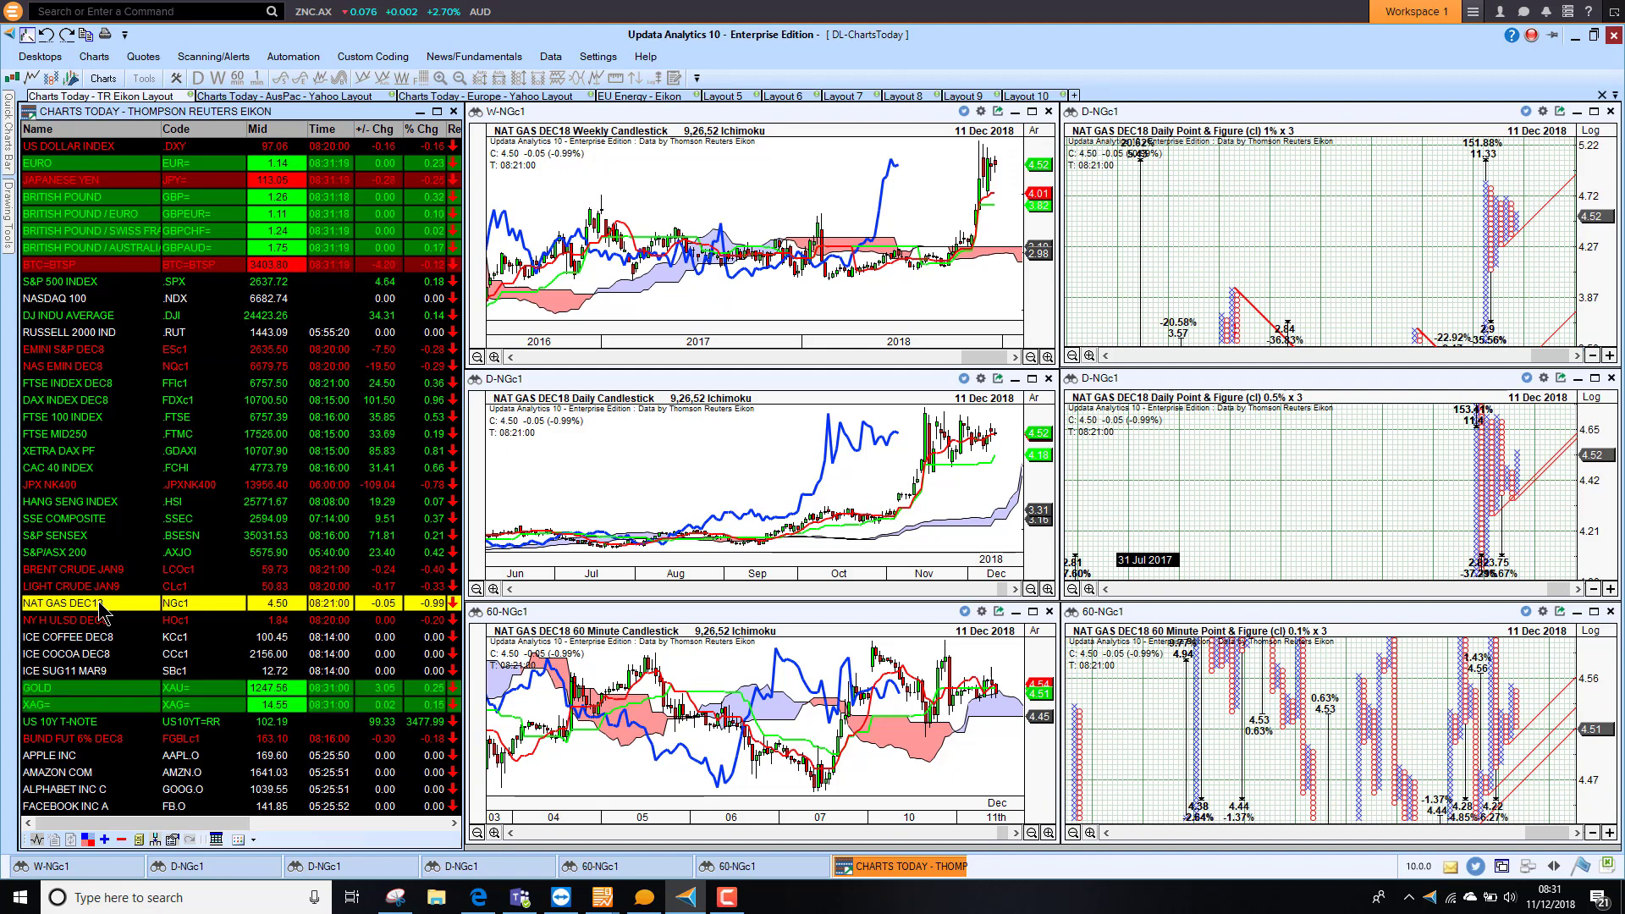
click(99, 693)
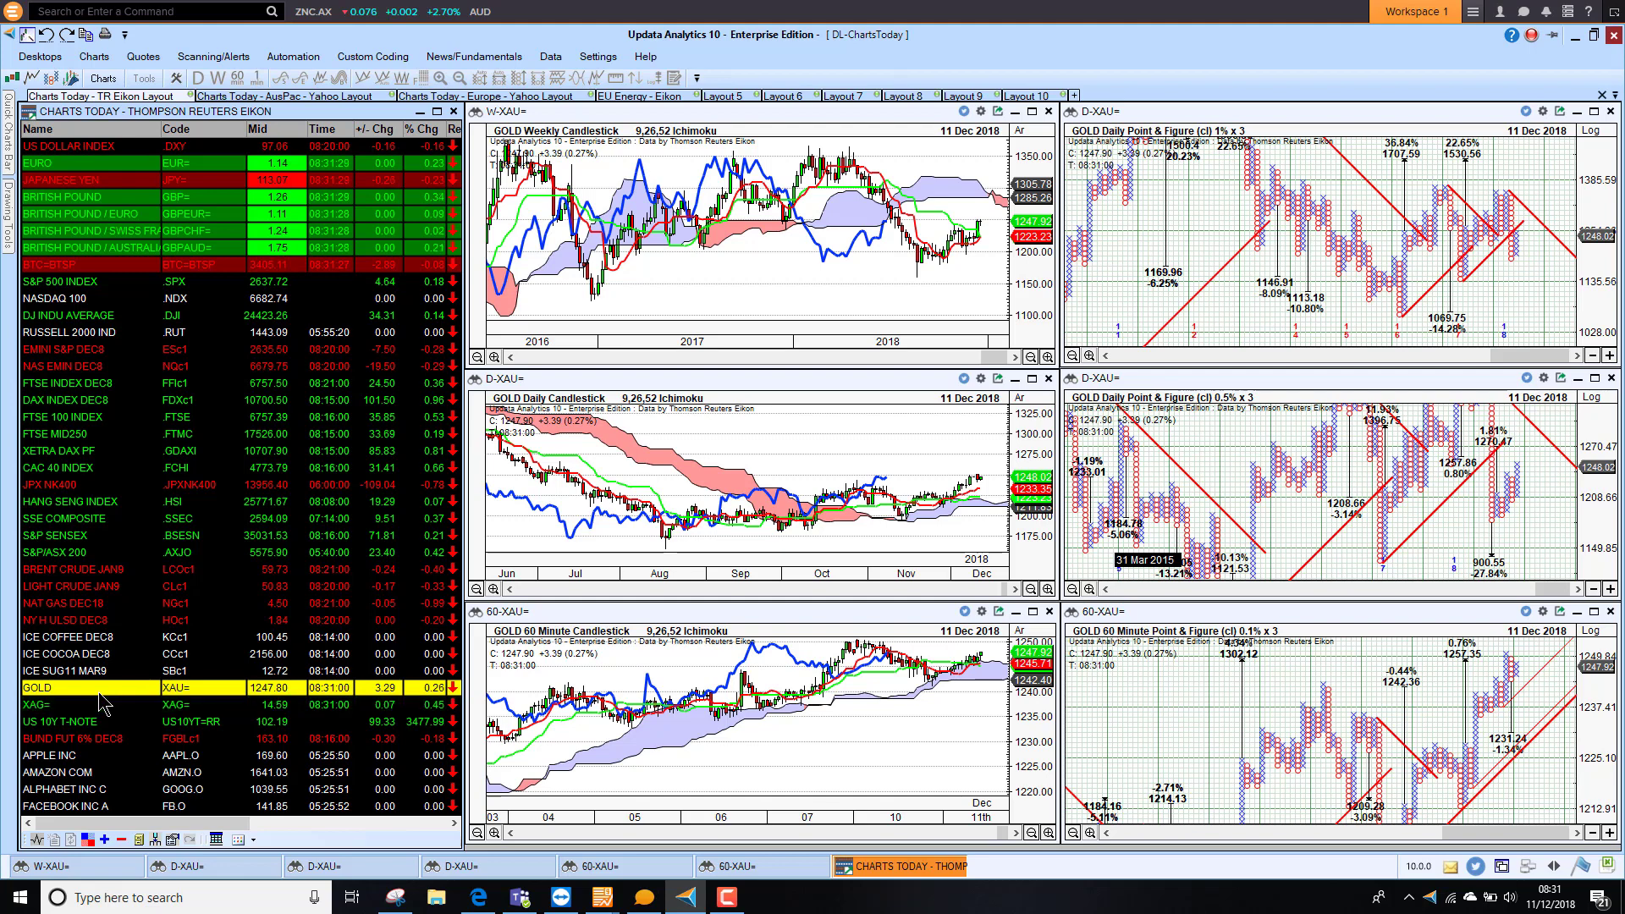
key(Down)
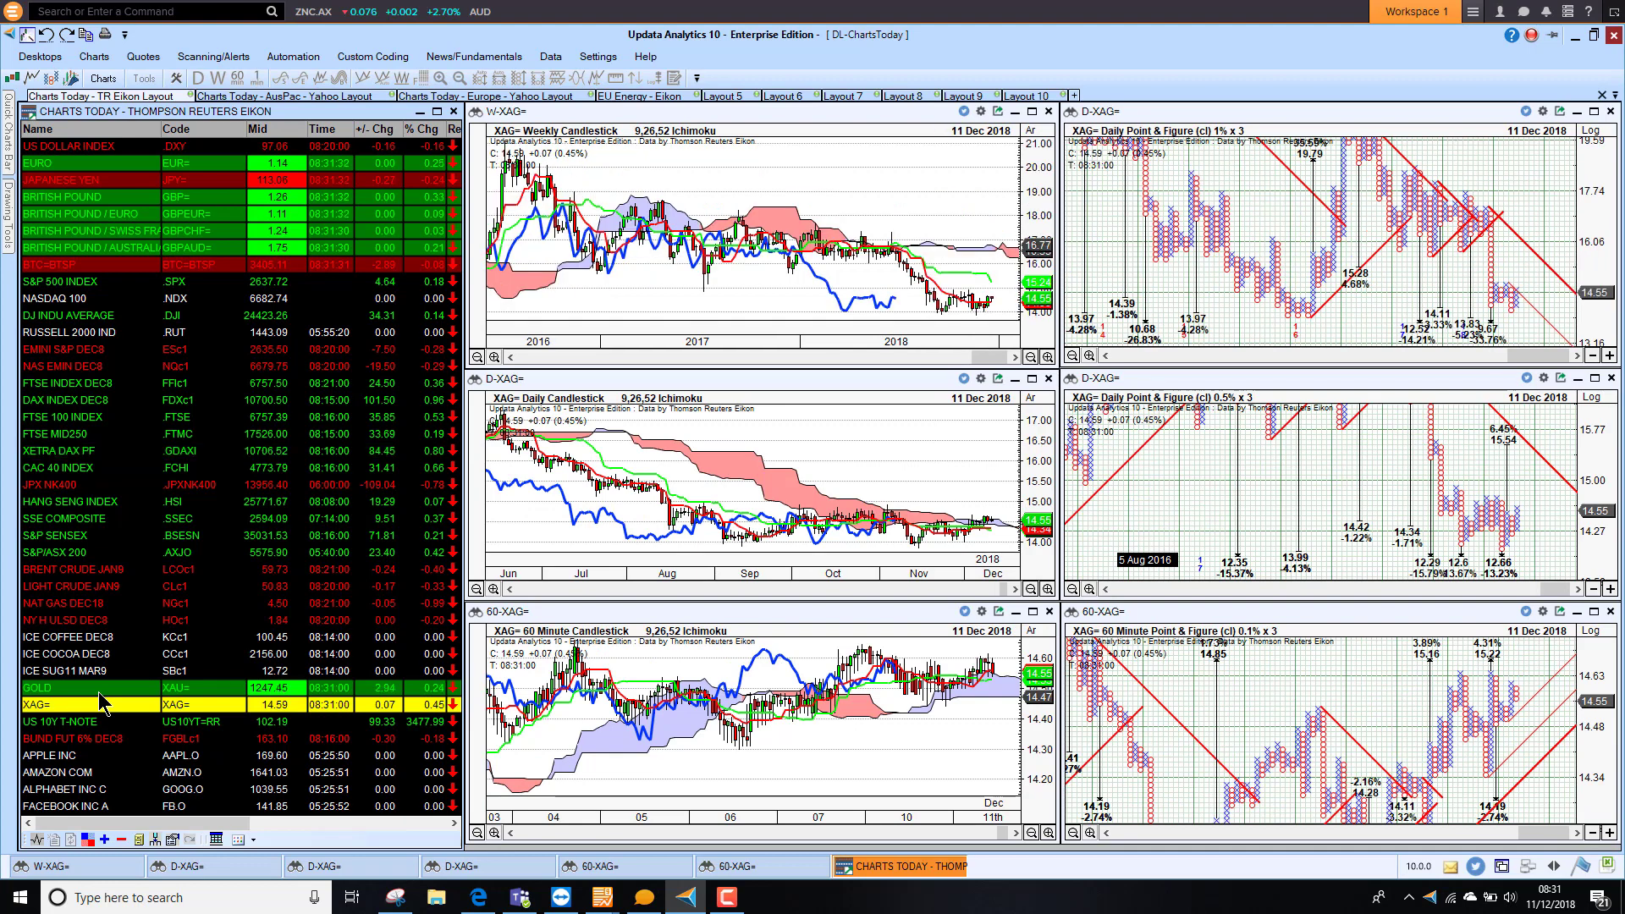
key(Down)
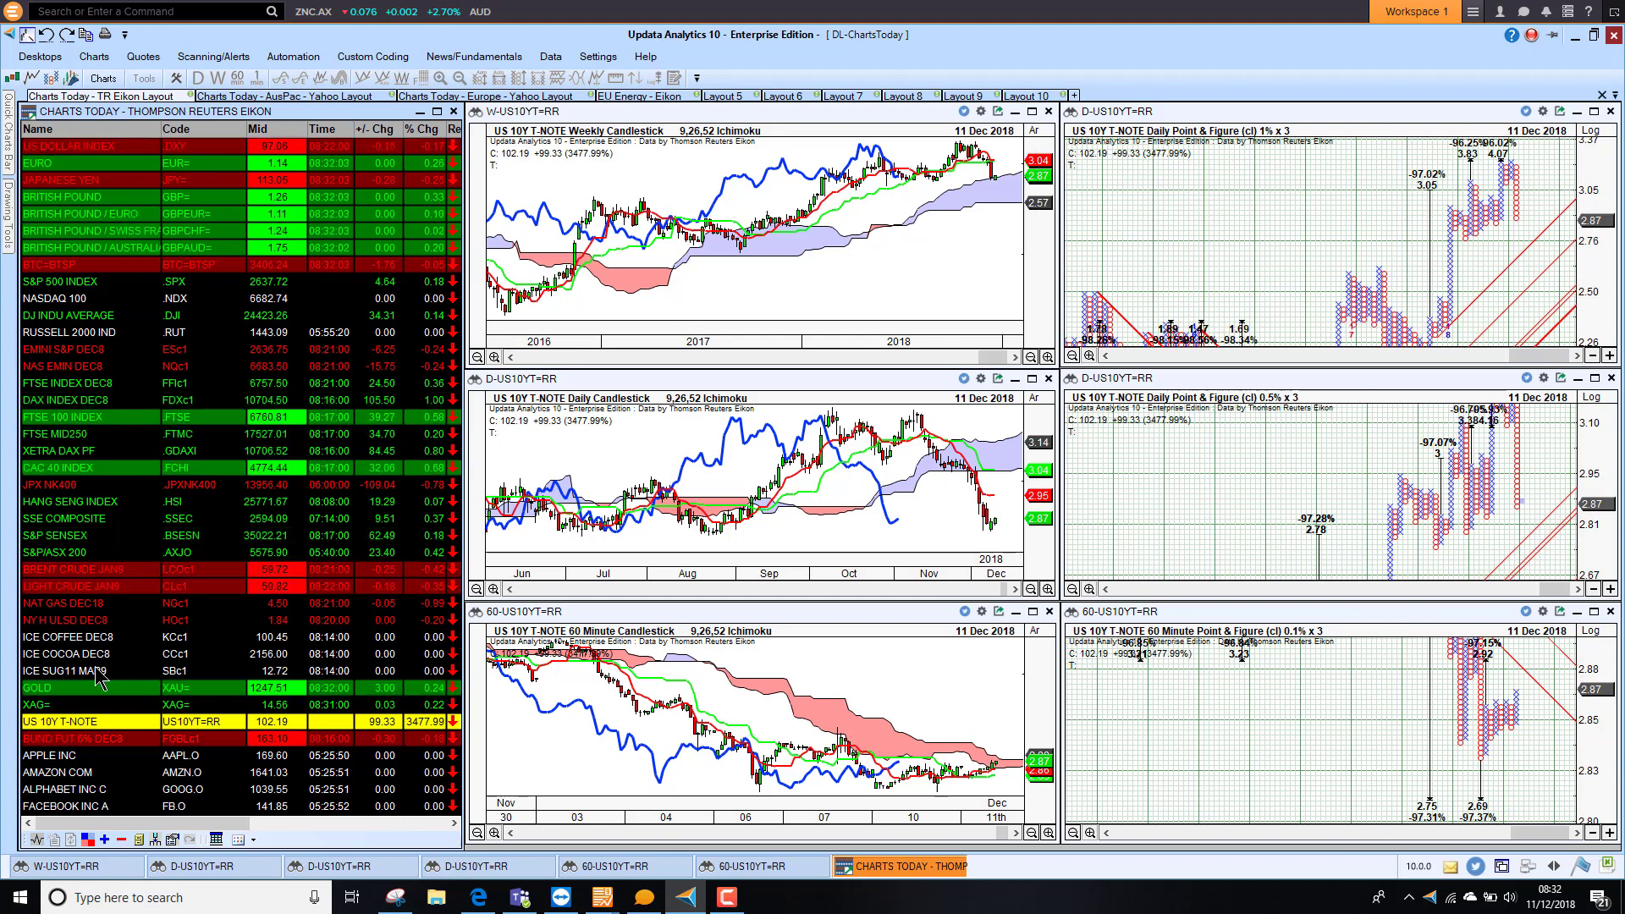
Chart the BUND FUT 6% DEC8, then switch to the Charts Today - AusPac - Yahoo layout
click(86, 741)
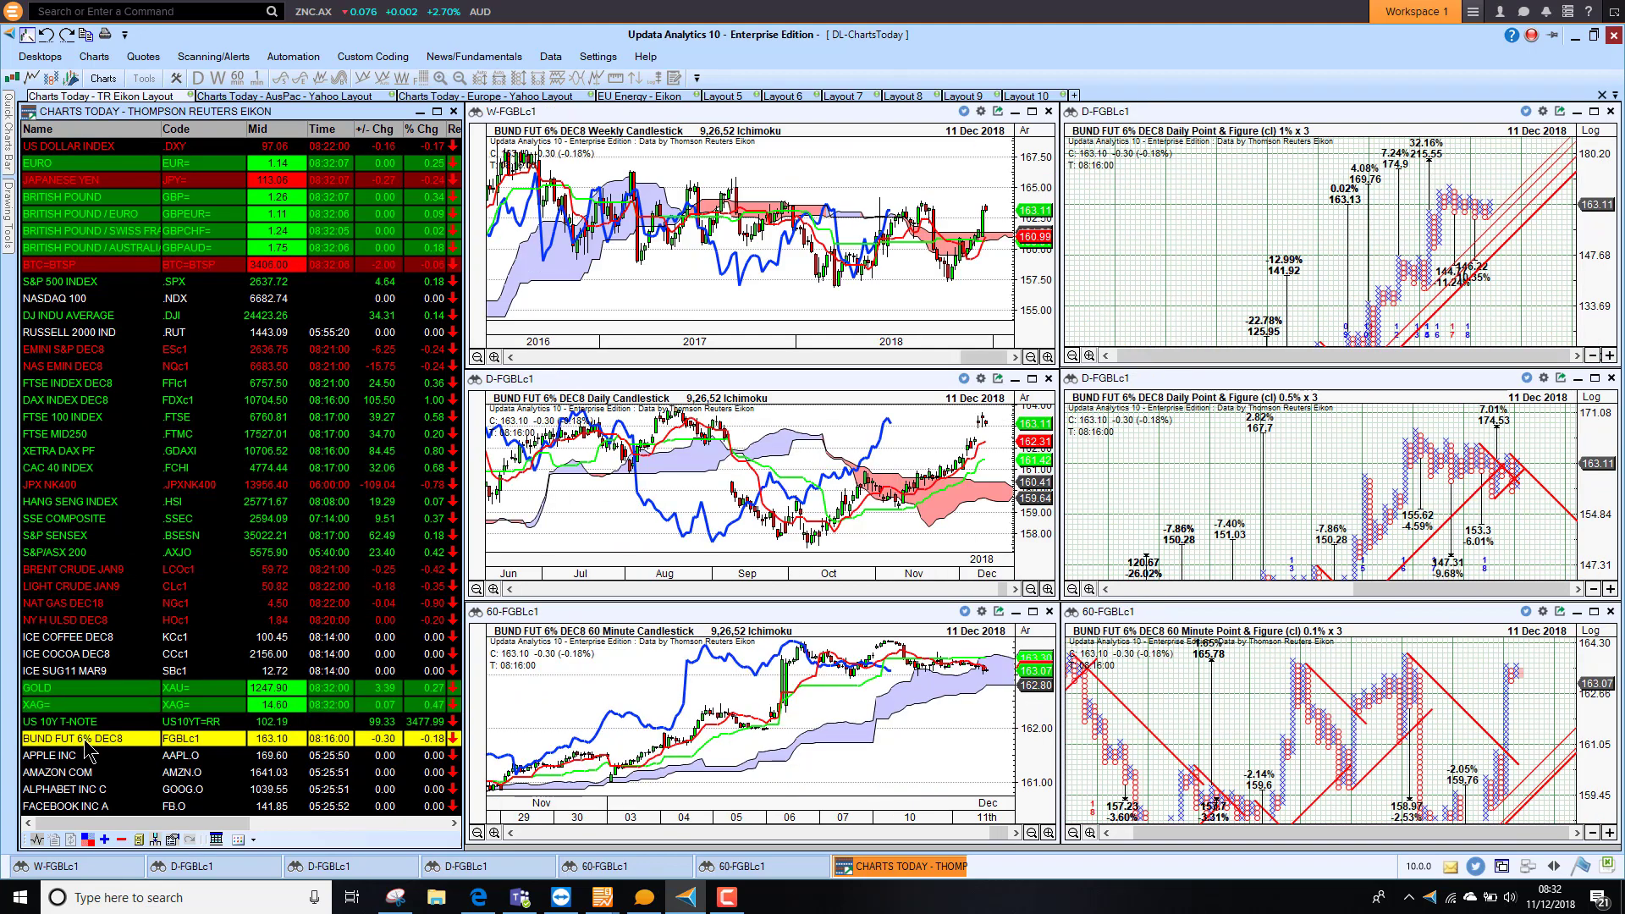
click(308, 98)
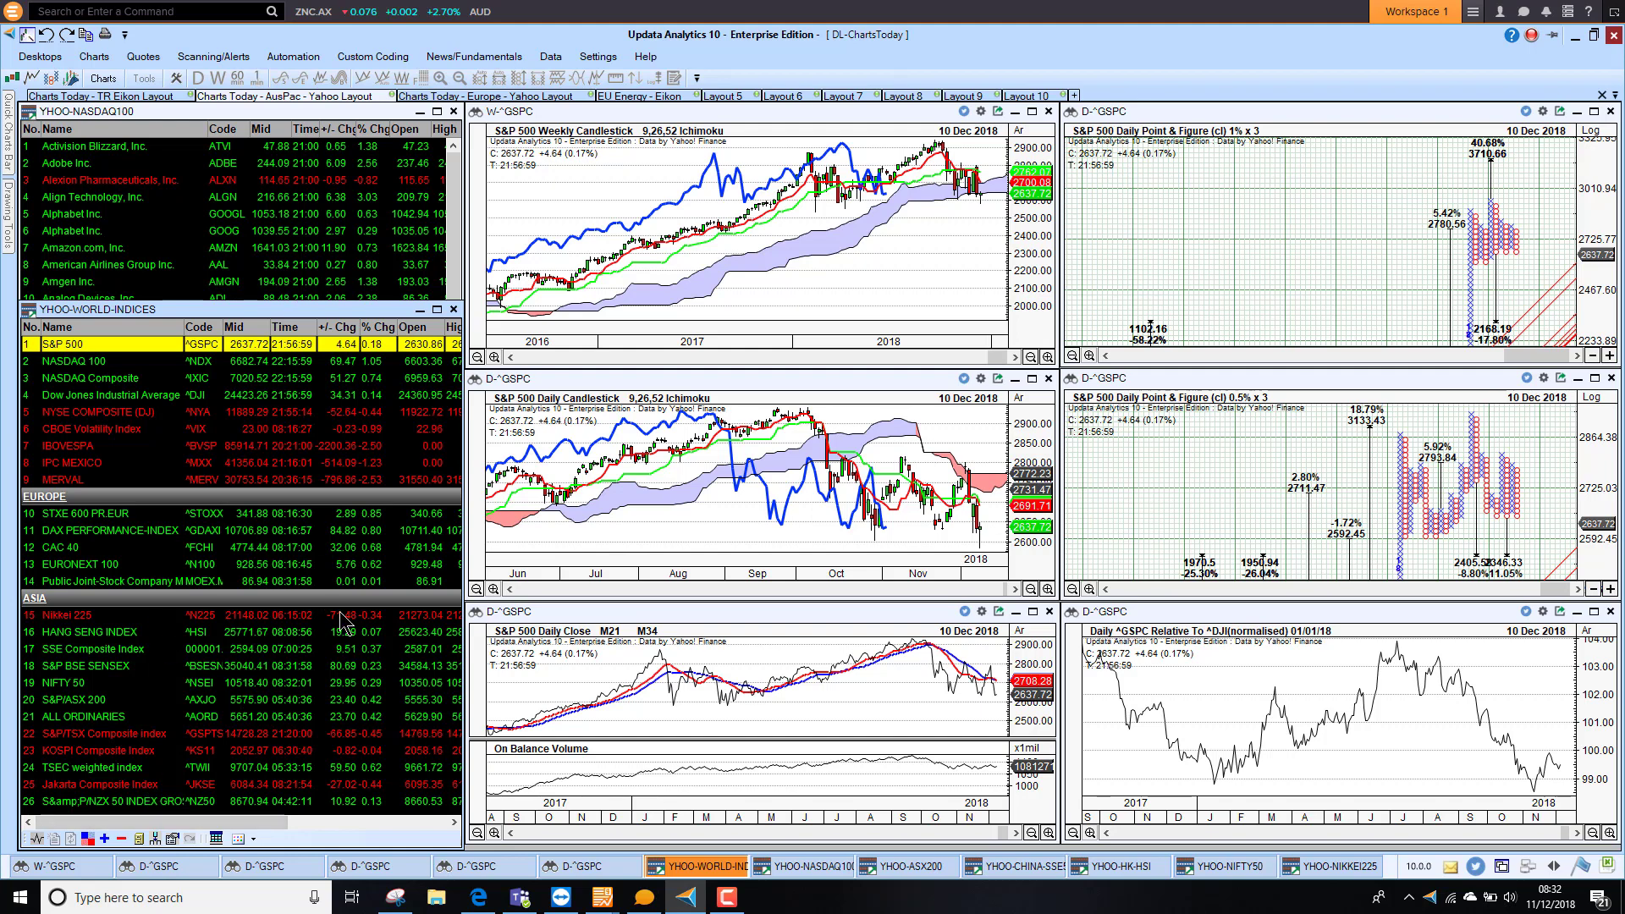
From the NASDAQ100 watchlist, chart Alphabet, Amazon and Apple in the linked windows
click(276, 125)
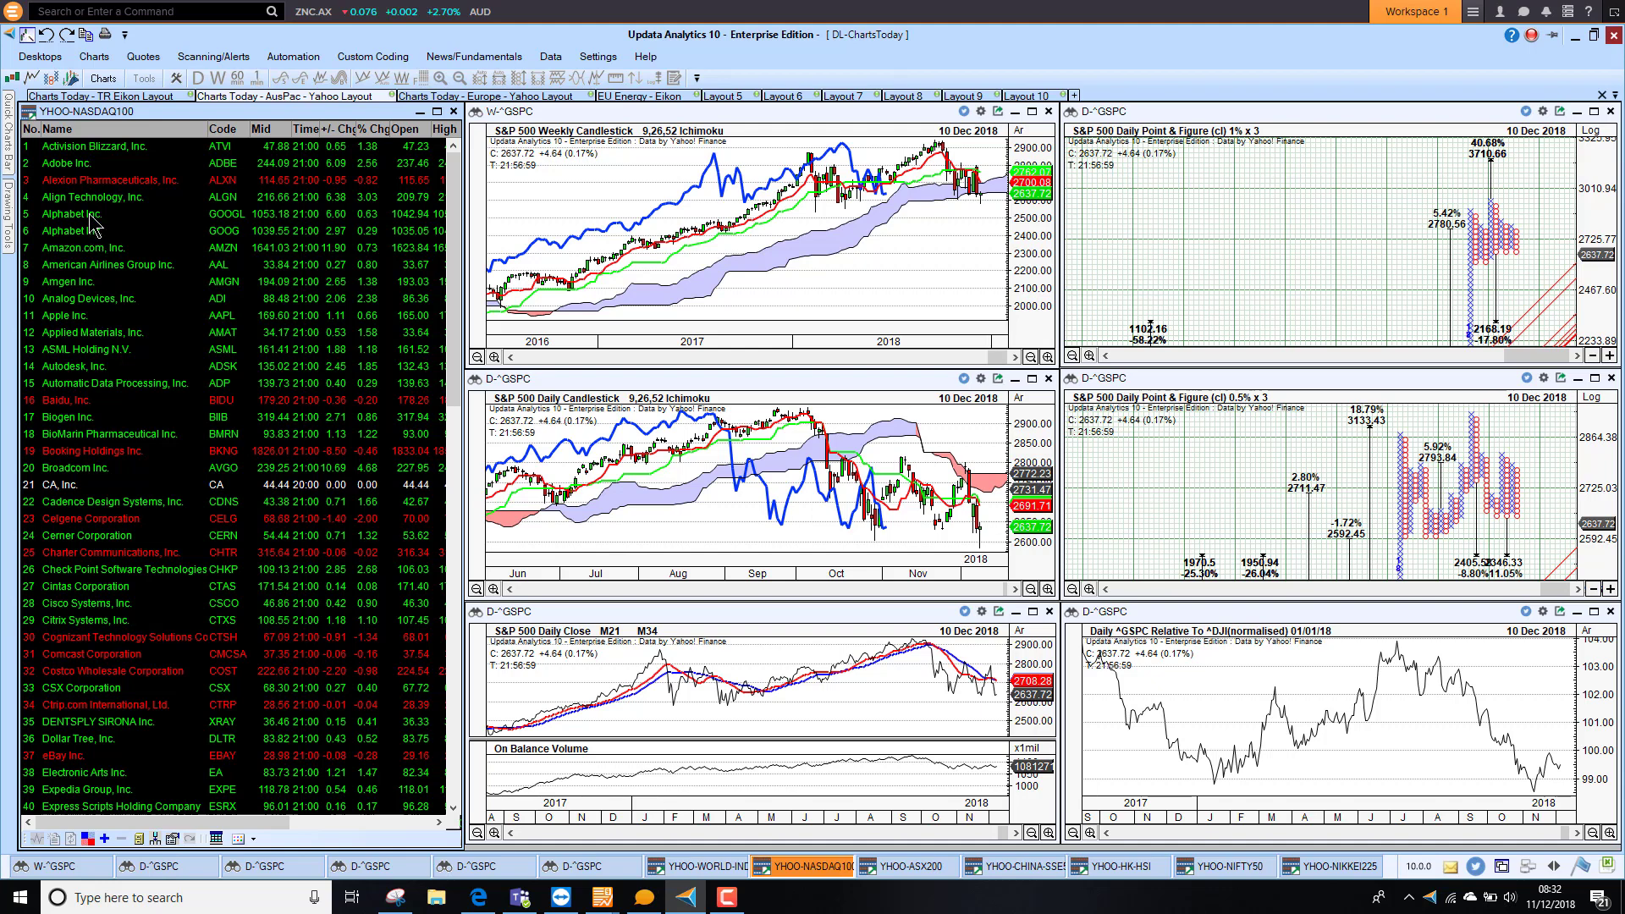
click(92, 216)
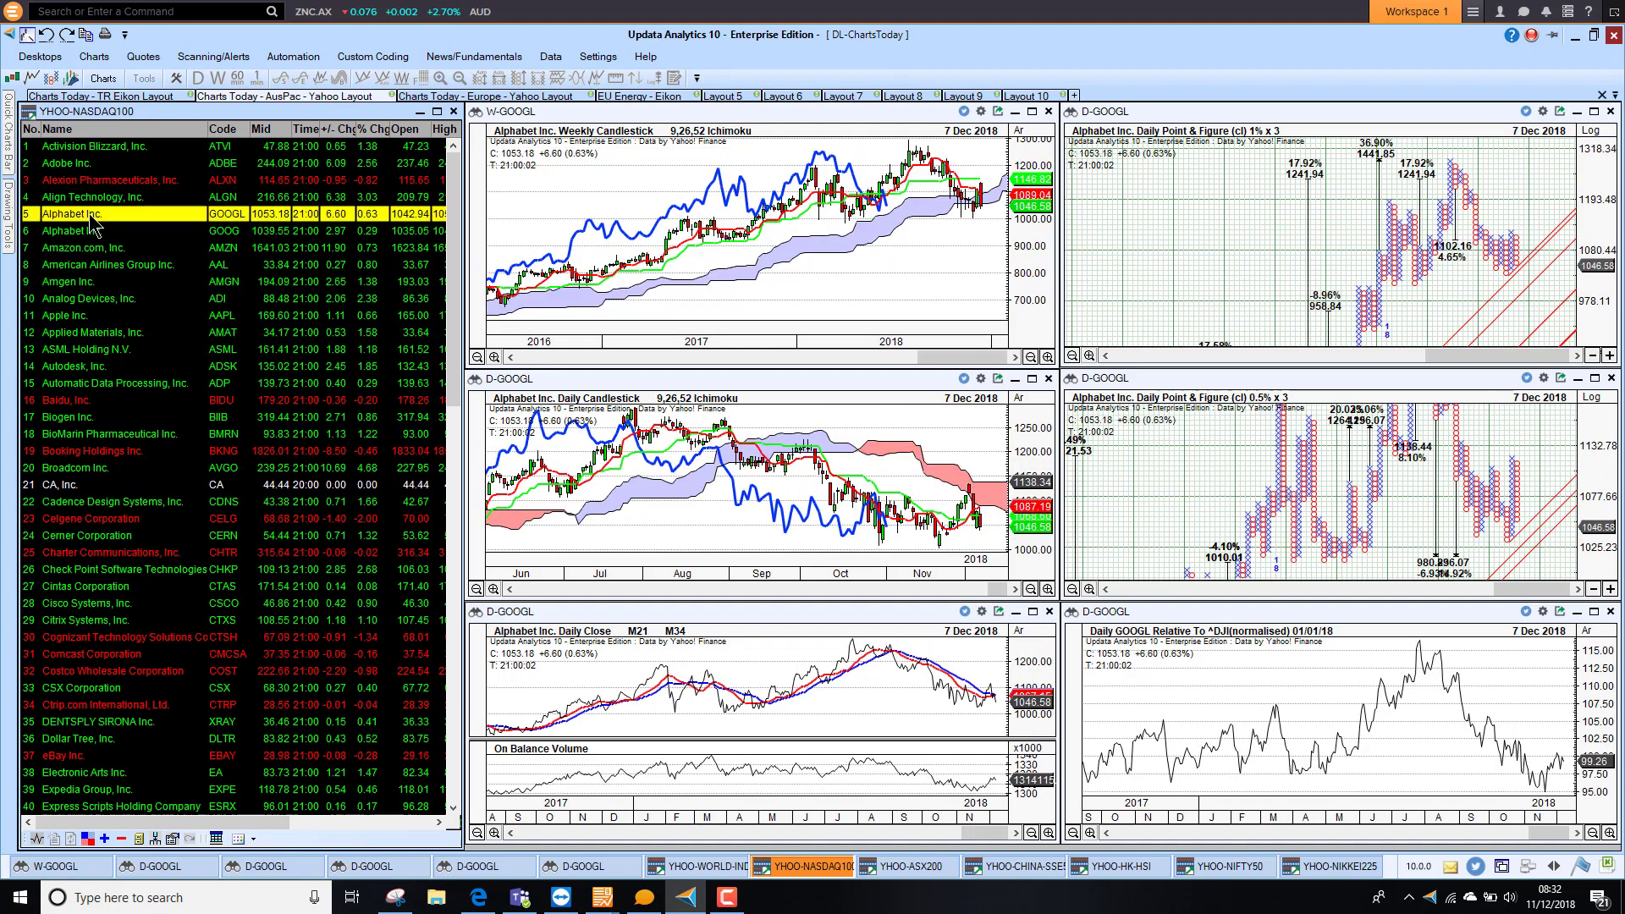
click(85, 251)
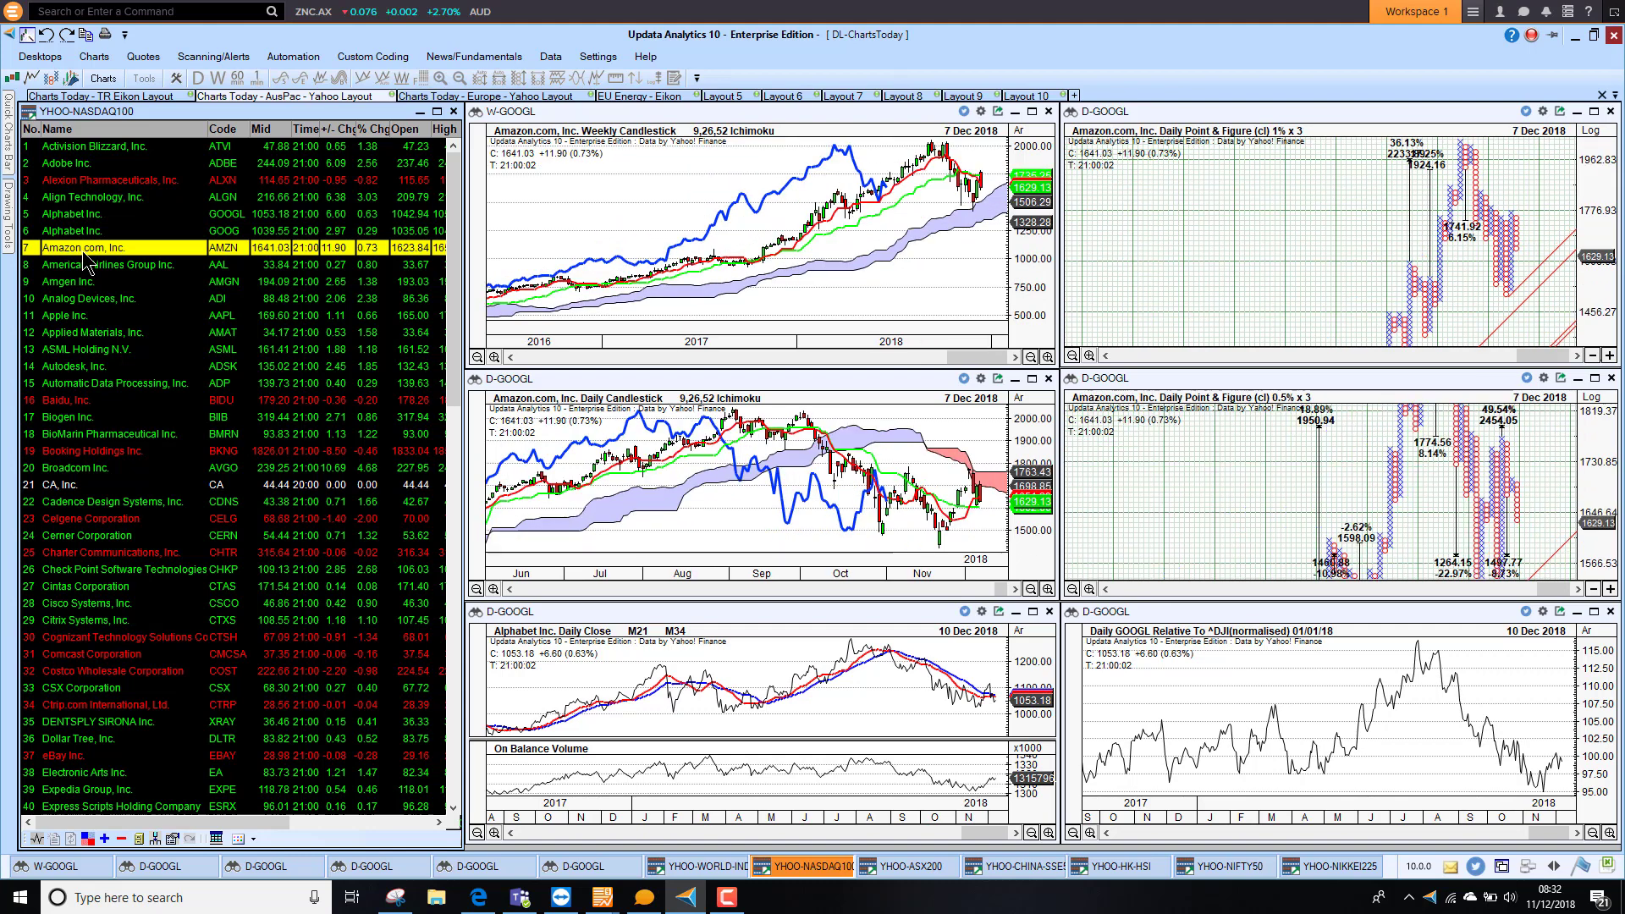
click(76, 316)
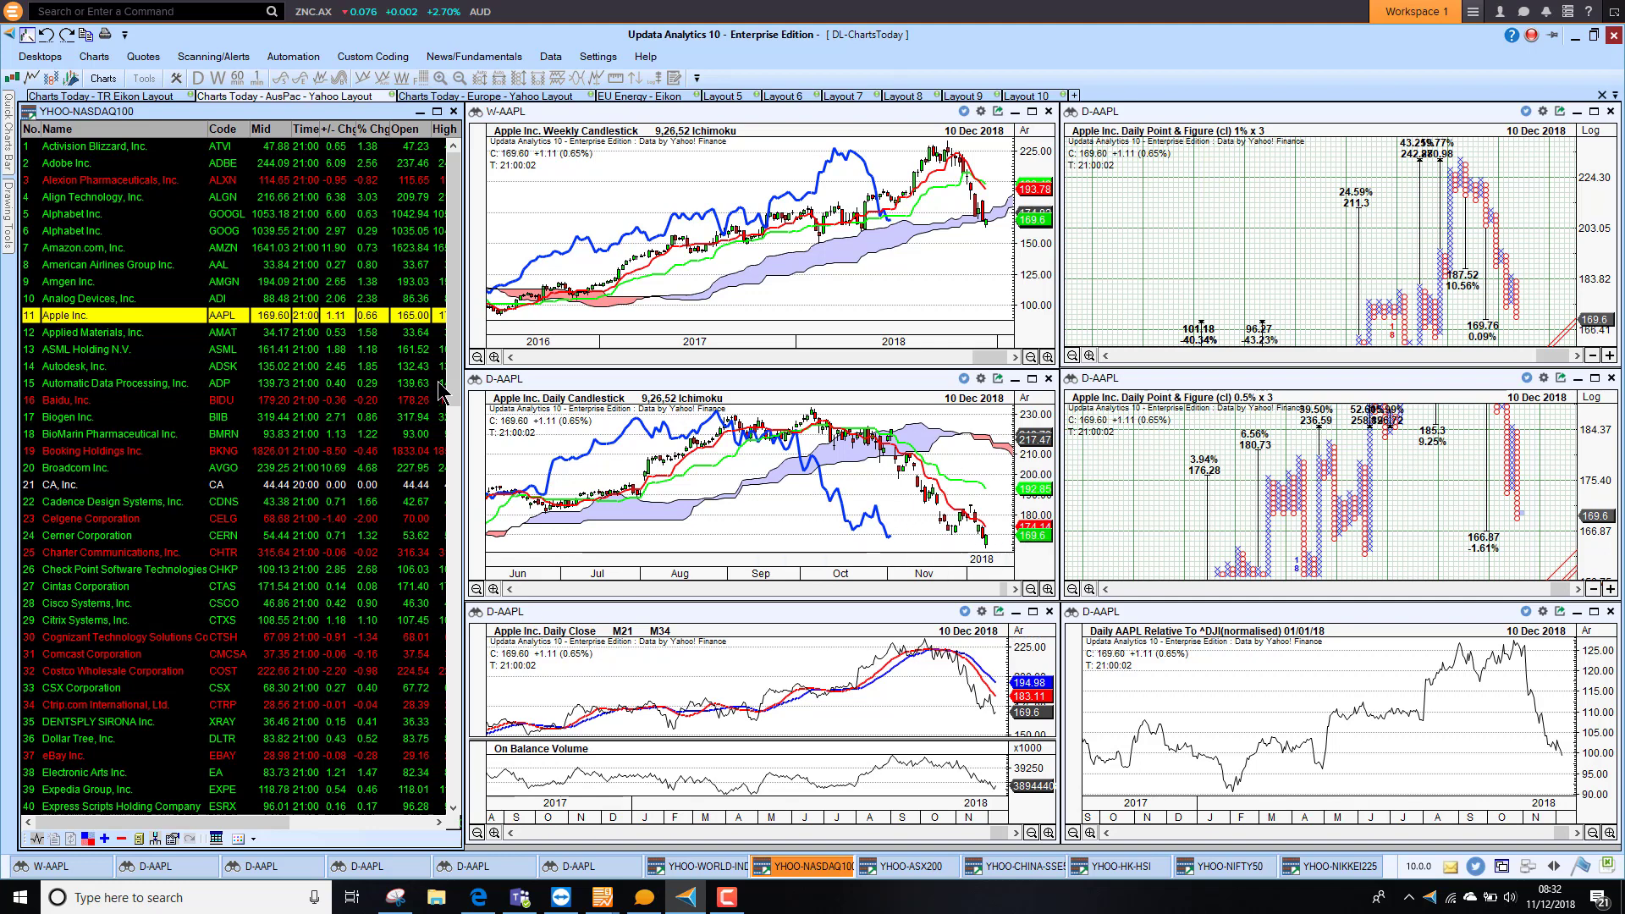
Chart Facebook and Microsoft, then Tesla (TSLA) further down the list
drag(451, 375, 471, 615)
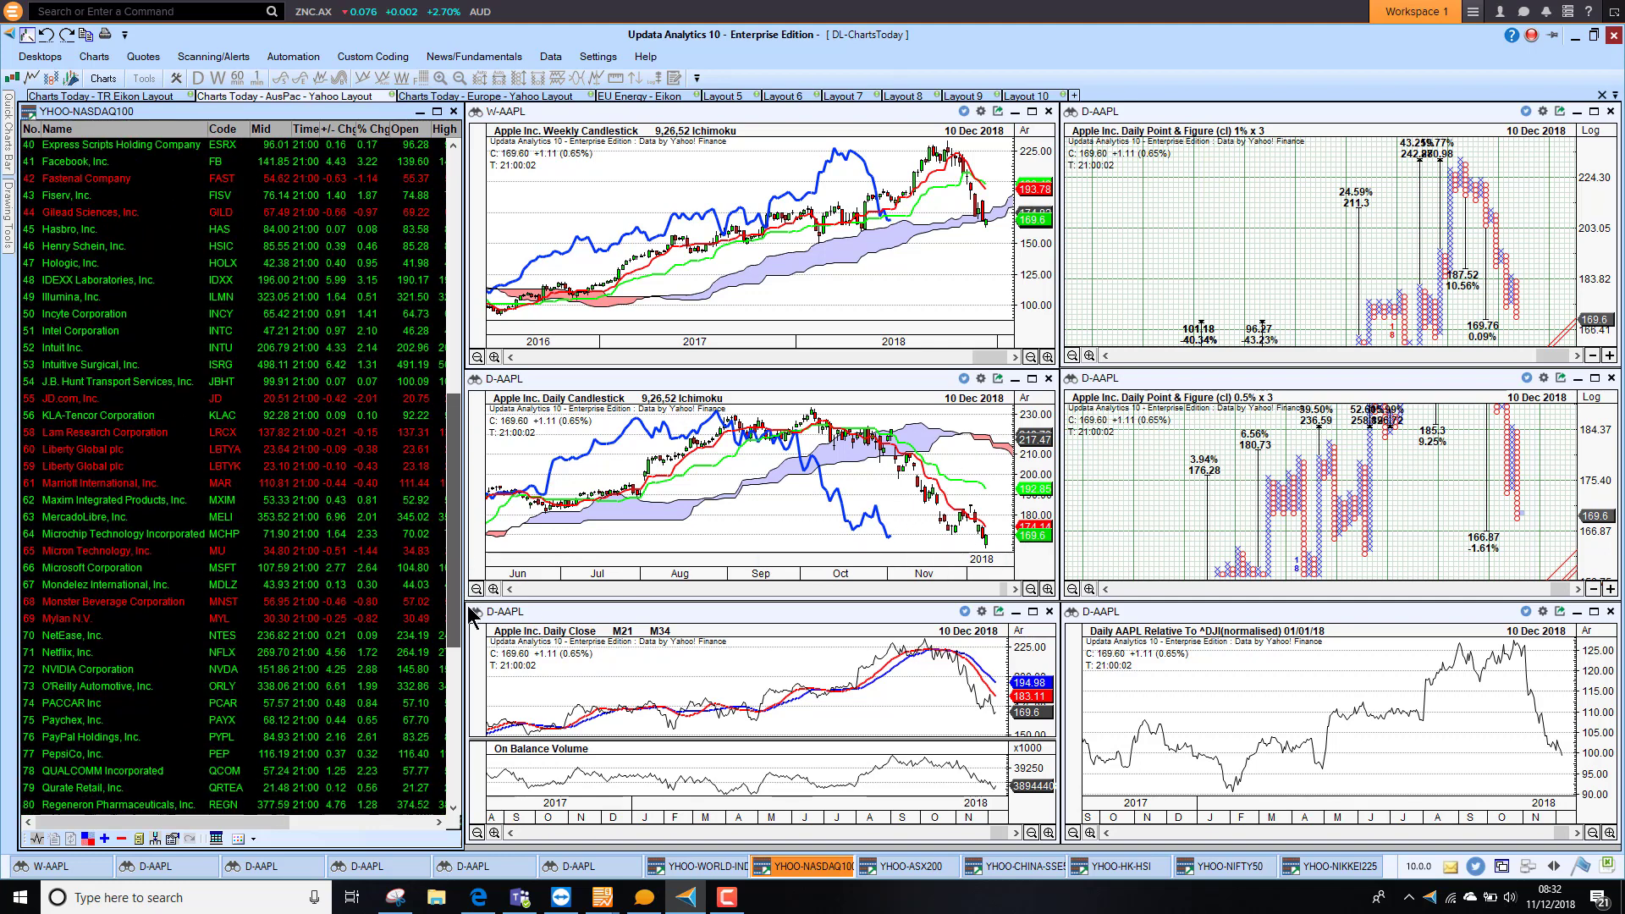
click(84, 163)
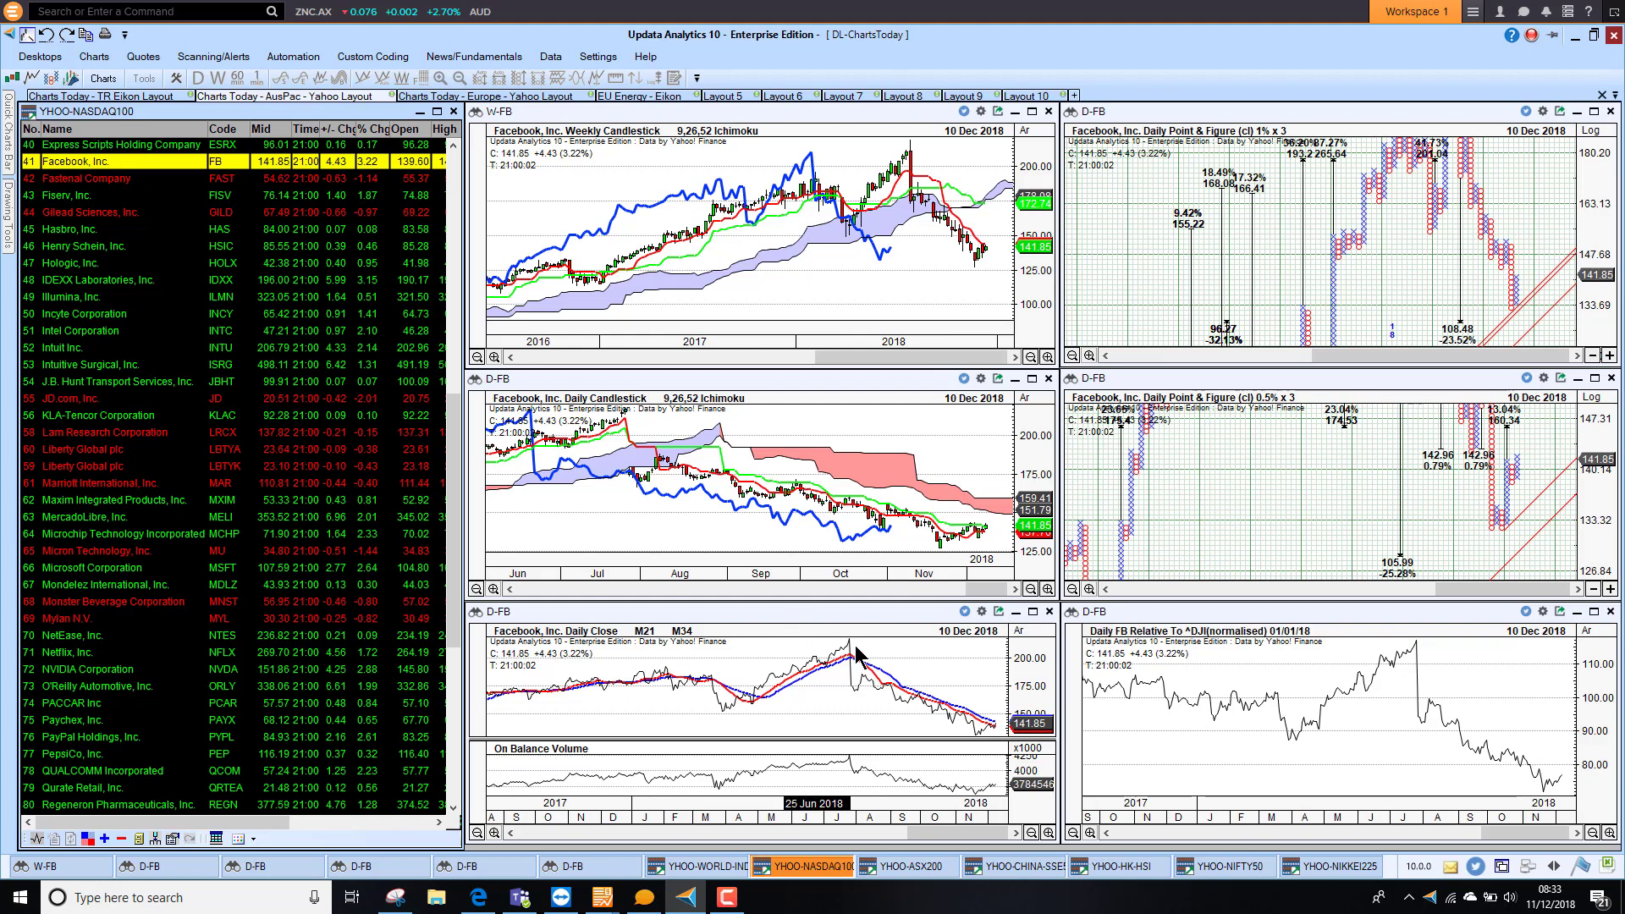
click(91, 568)
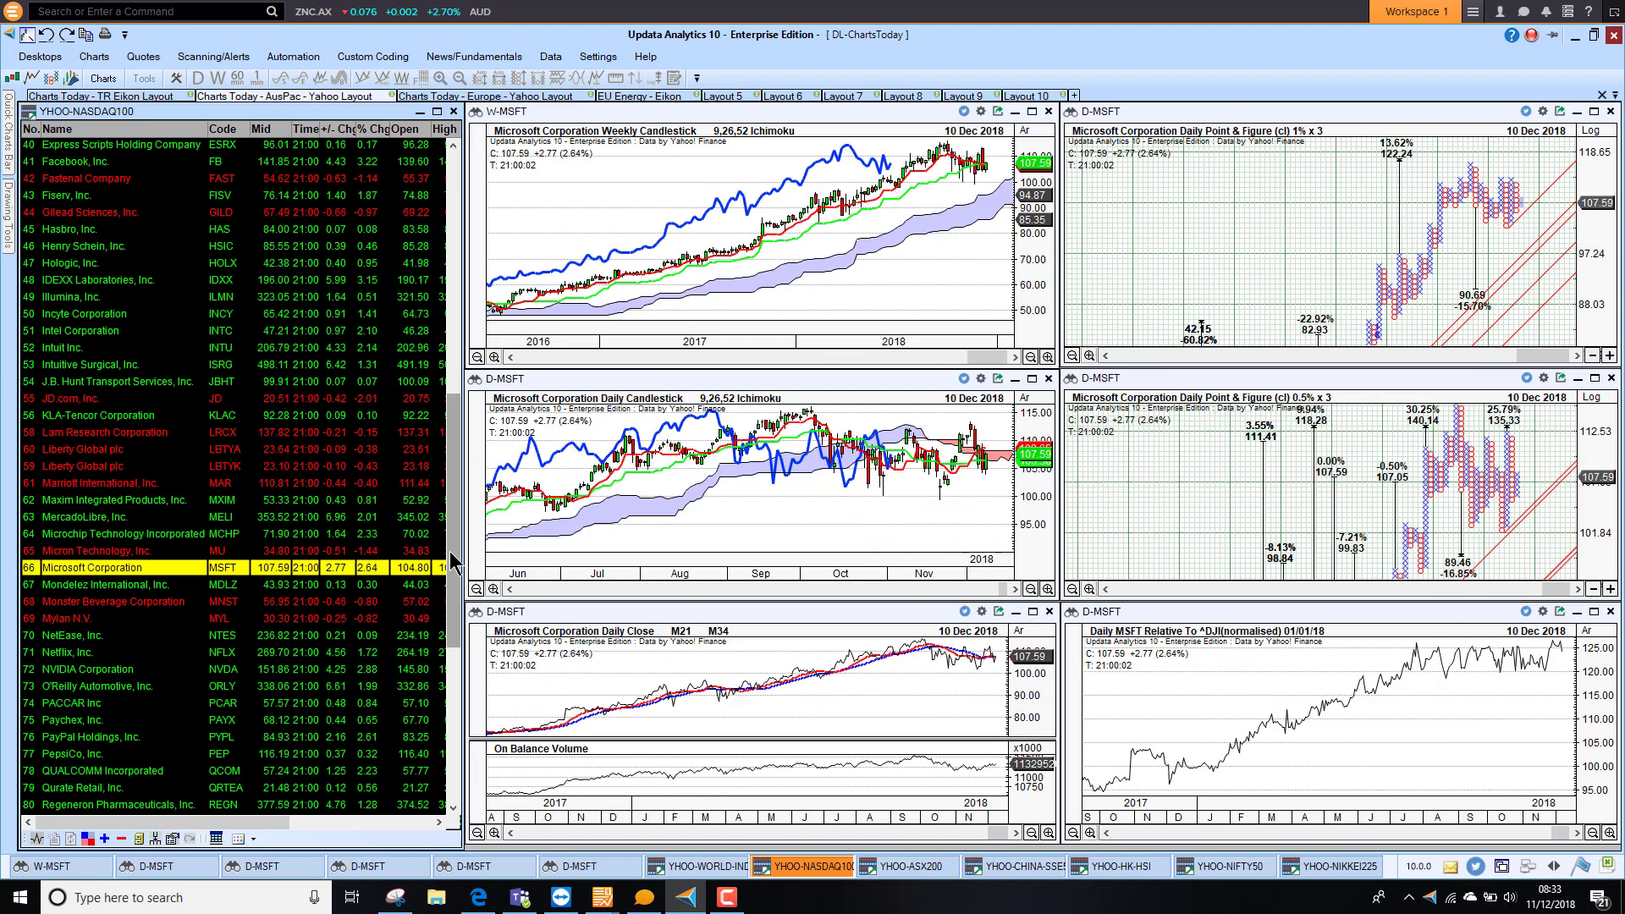
drag(457, 562, 461, 647)
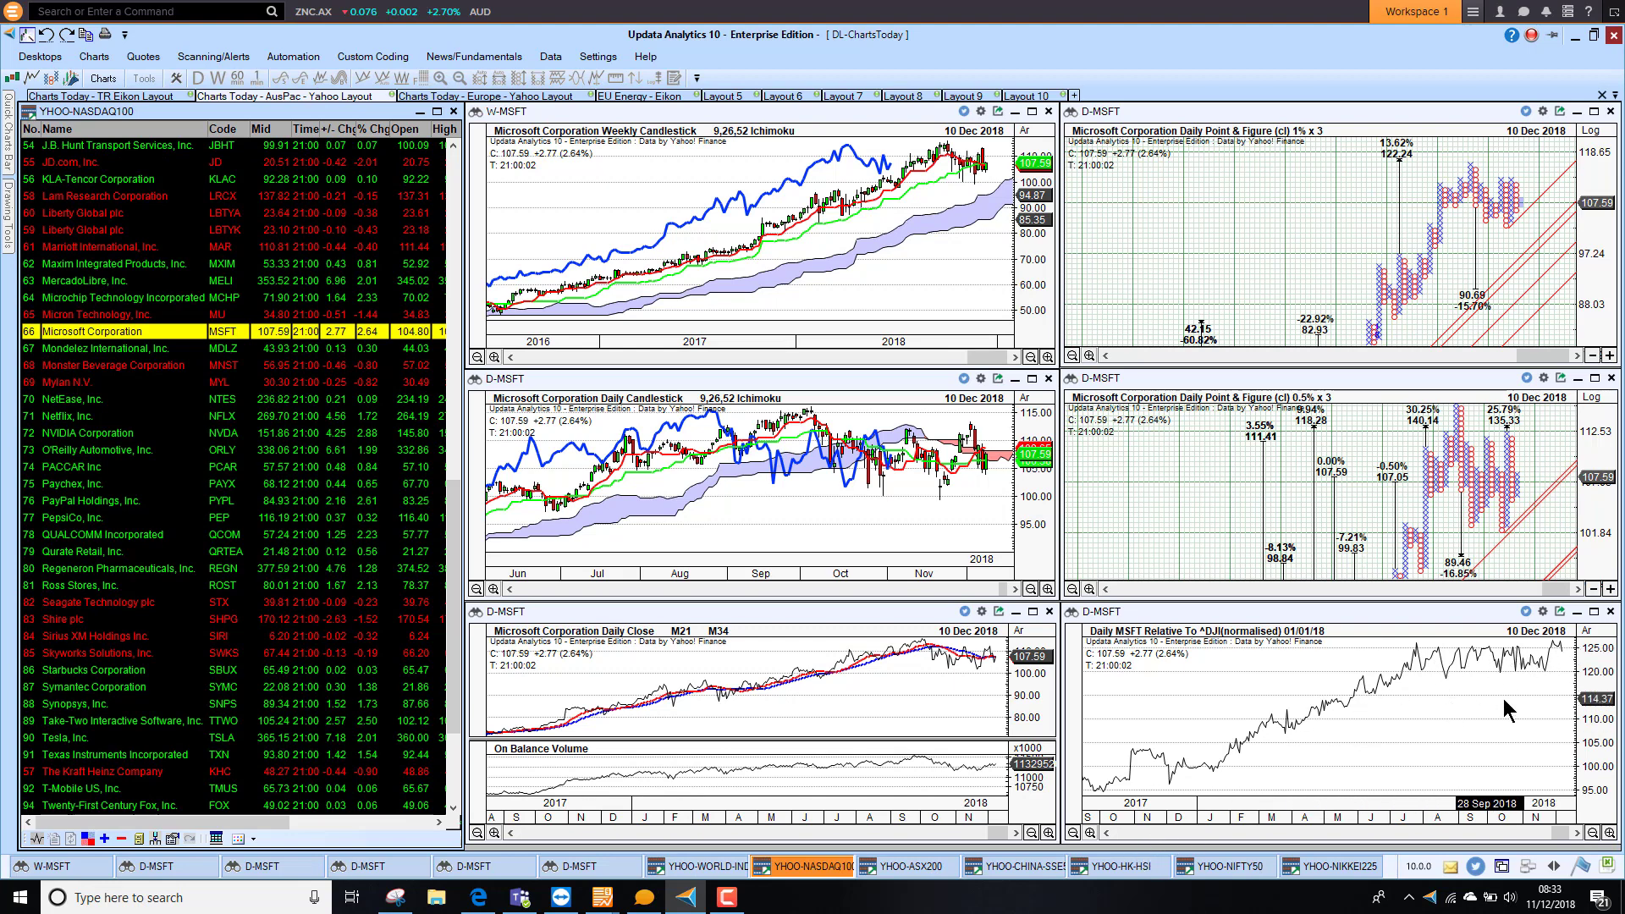
click(64, 740)
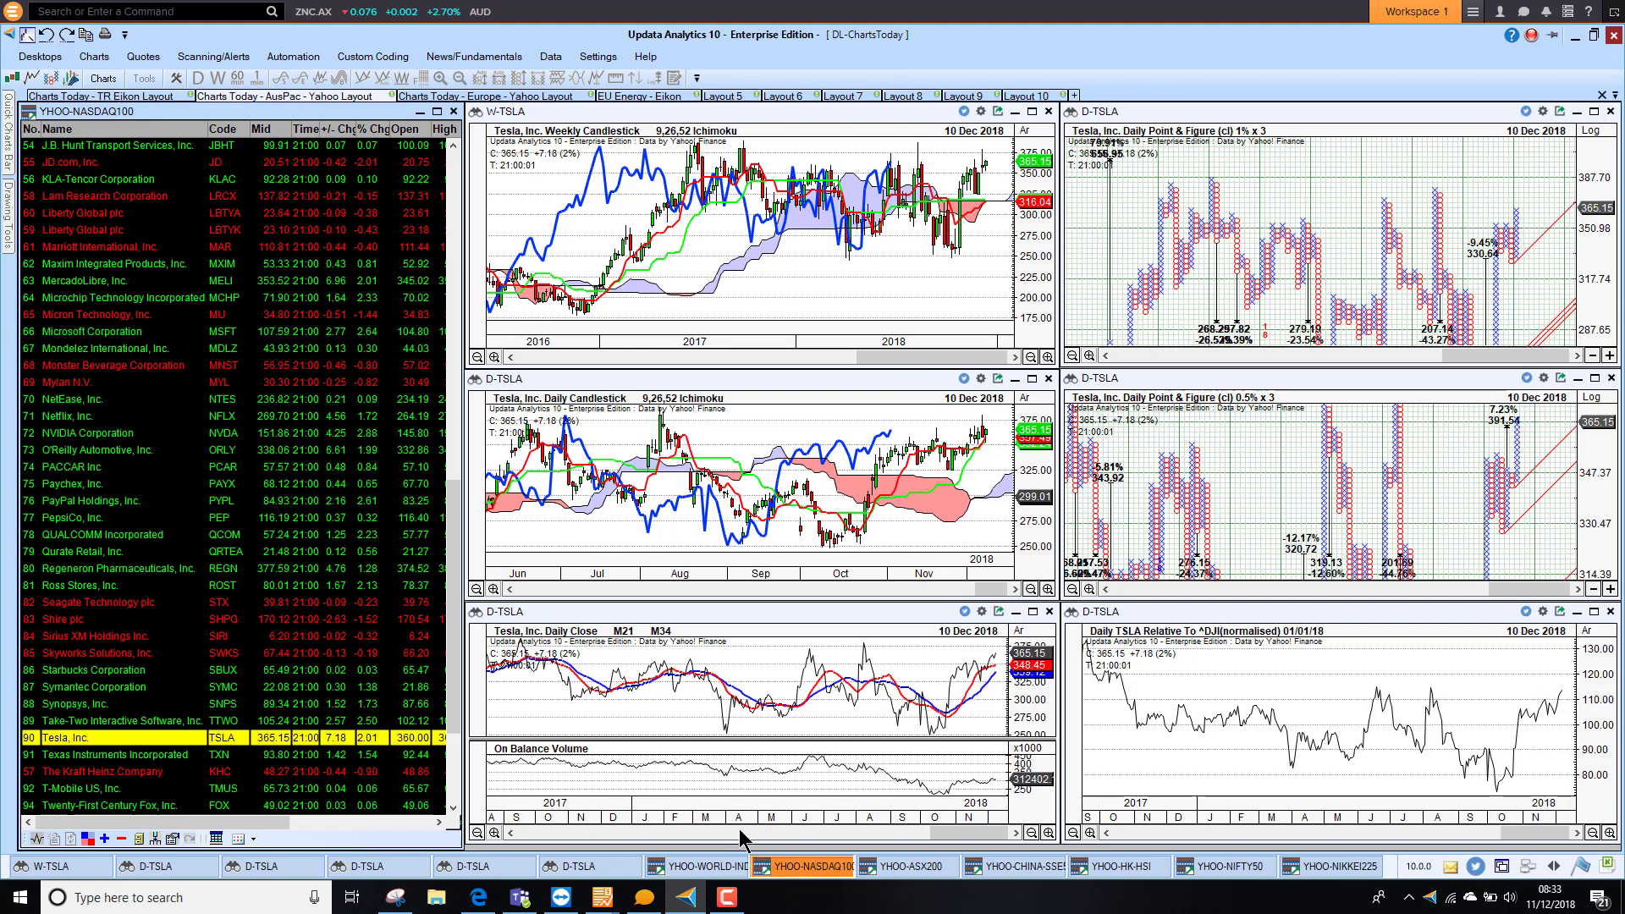
Sort the ASX200 list by % change, chart TPG, Saracen and Sigma, ending on QBE Insurance
click(934, 881)
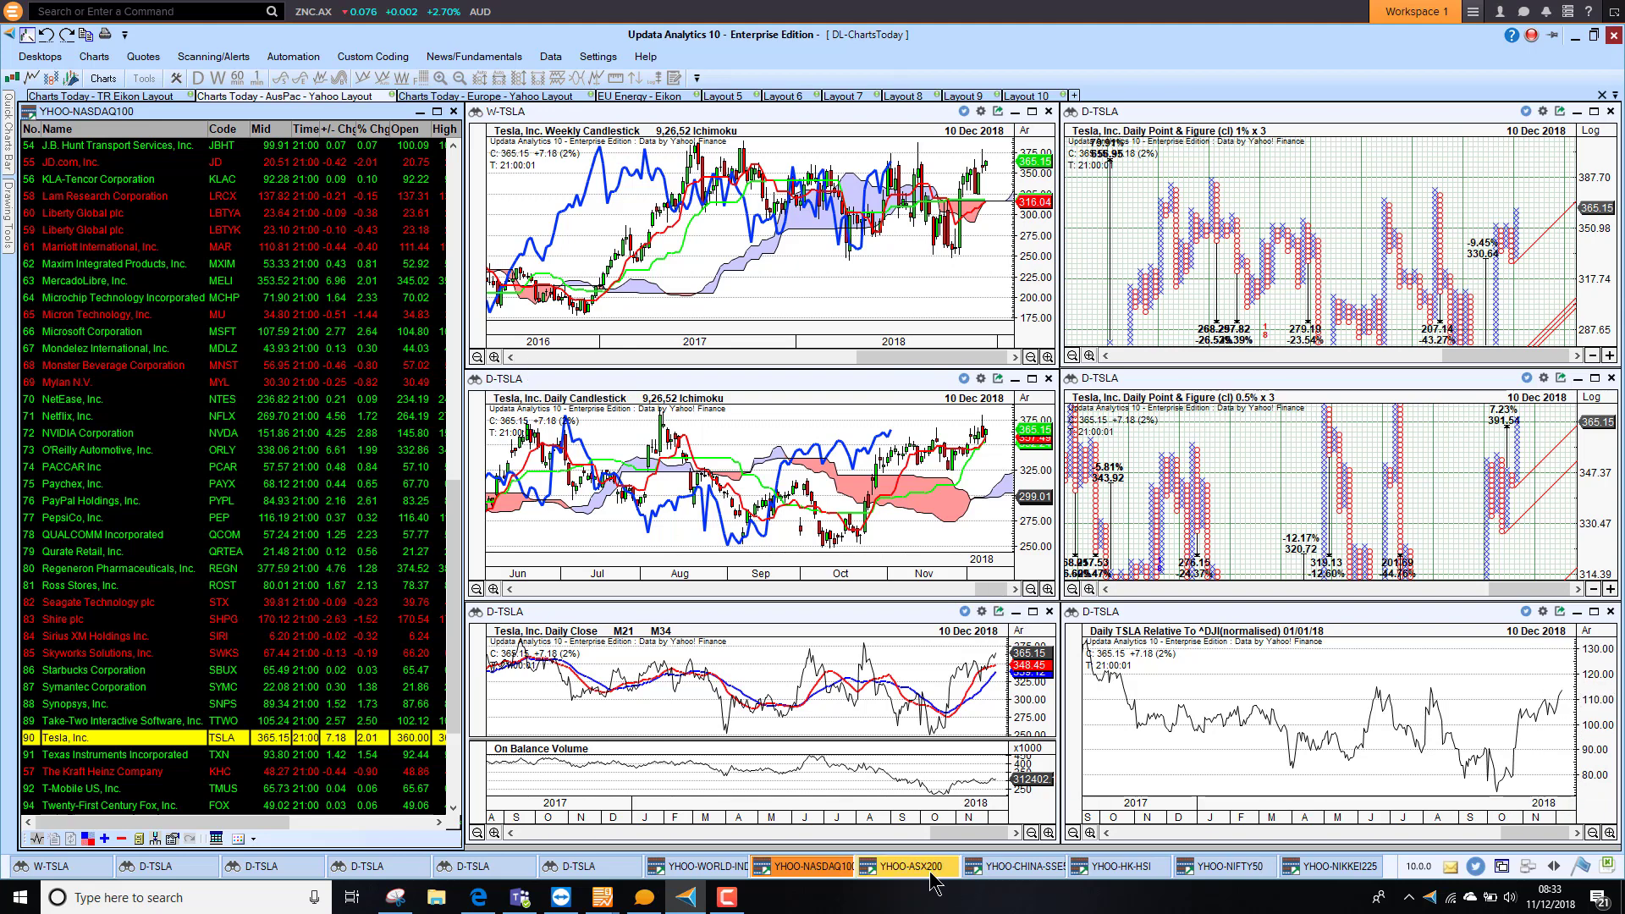
click(370, 129)
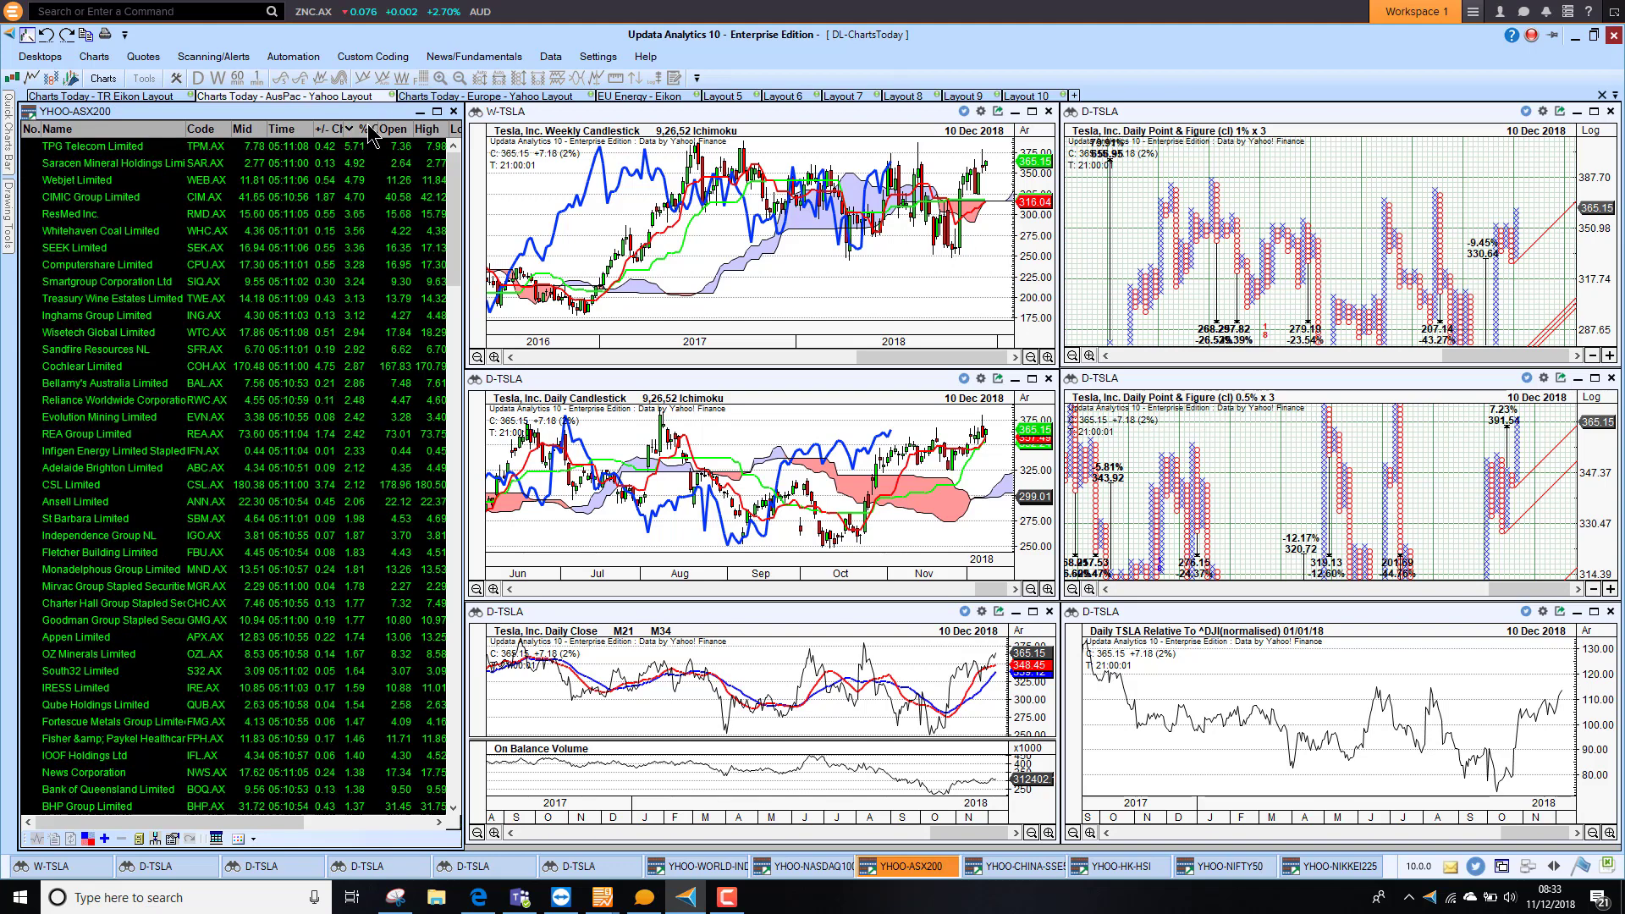
click(111, 151)
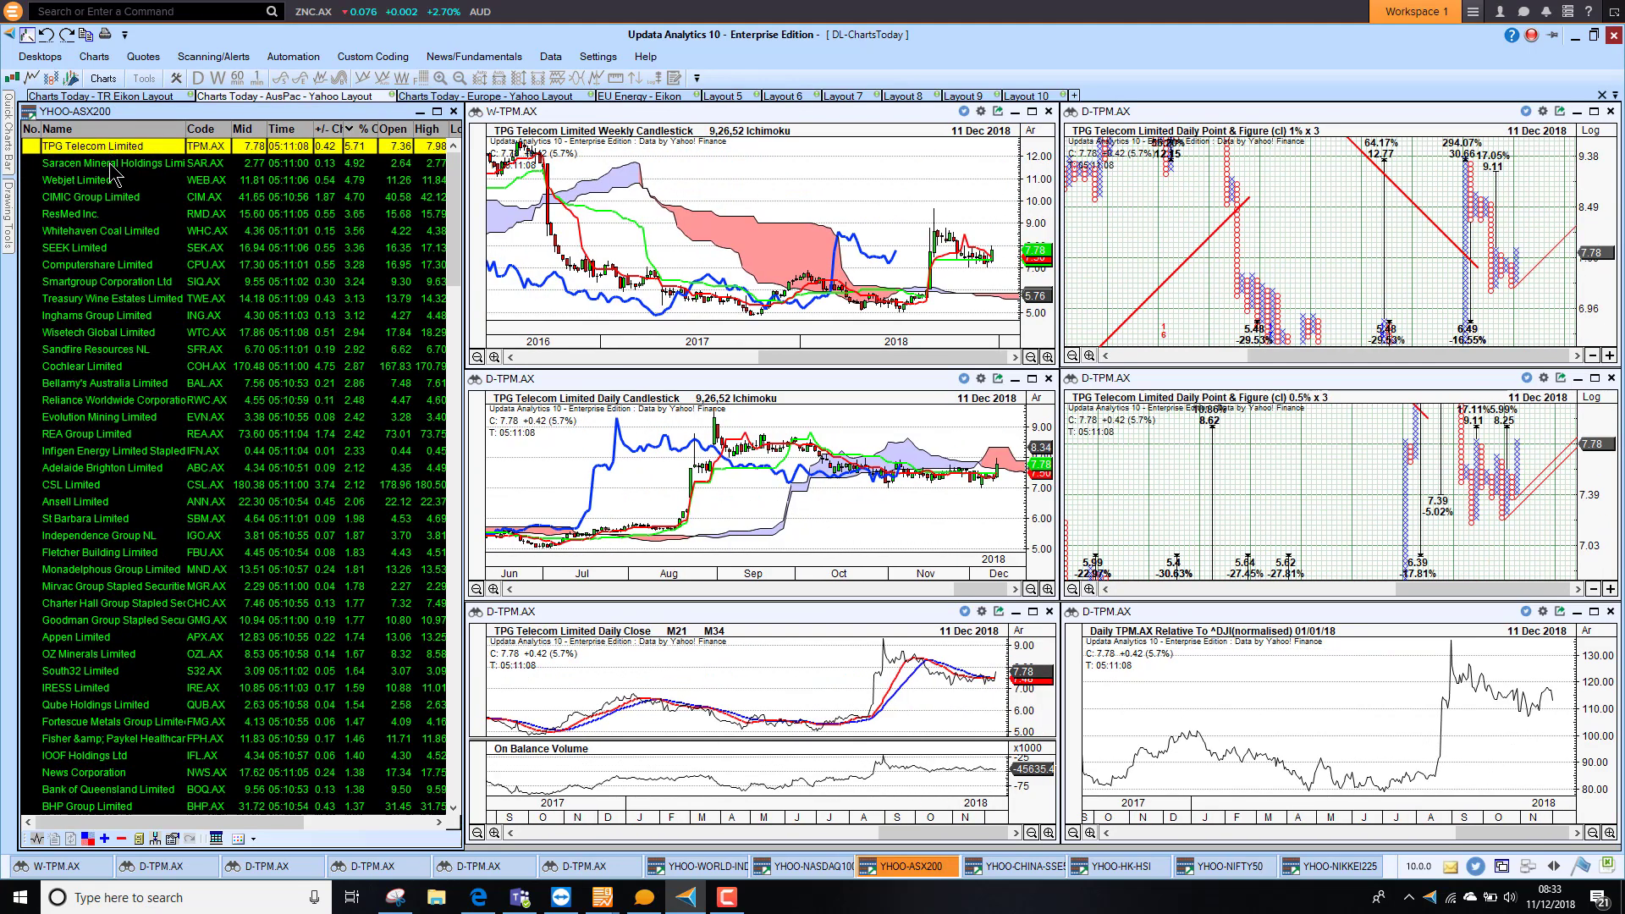
click(111, 165)
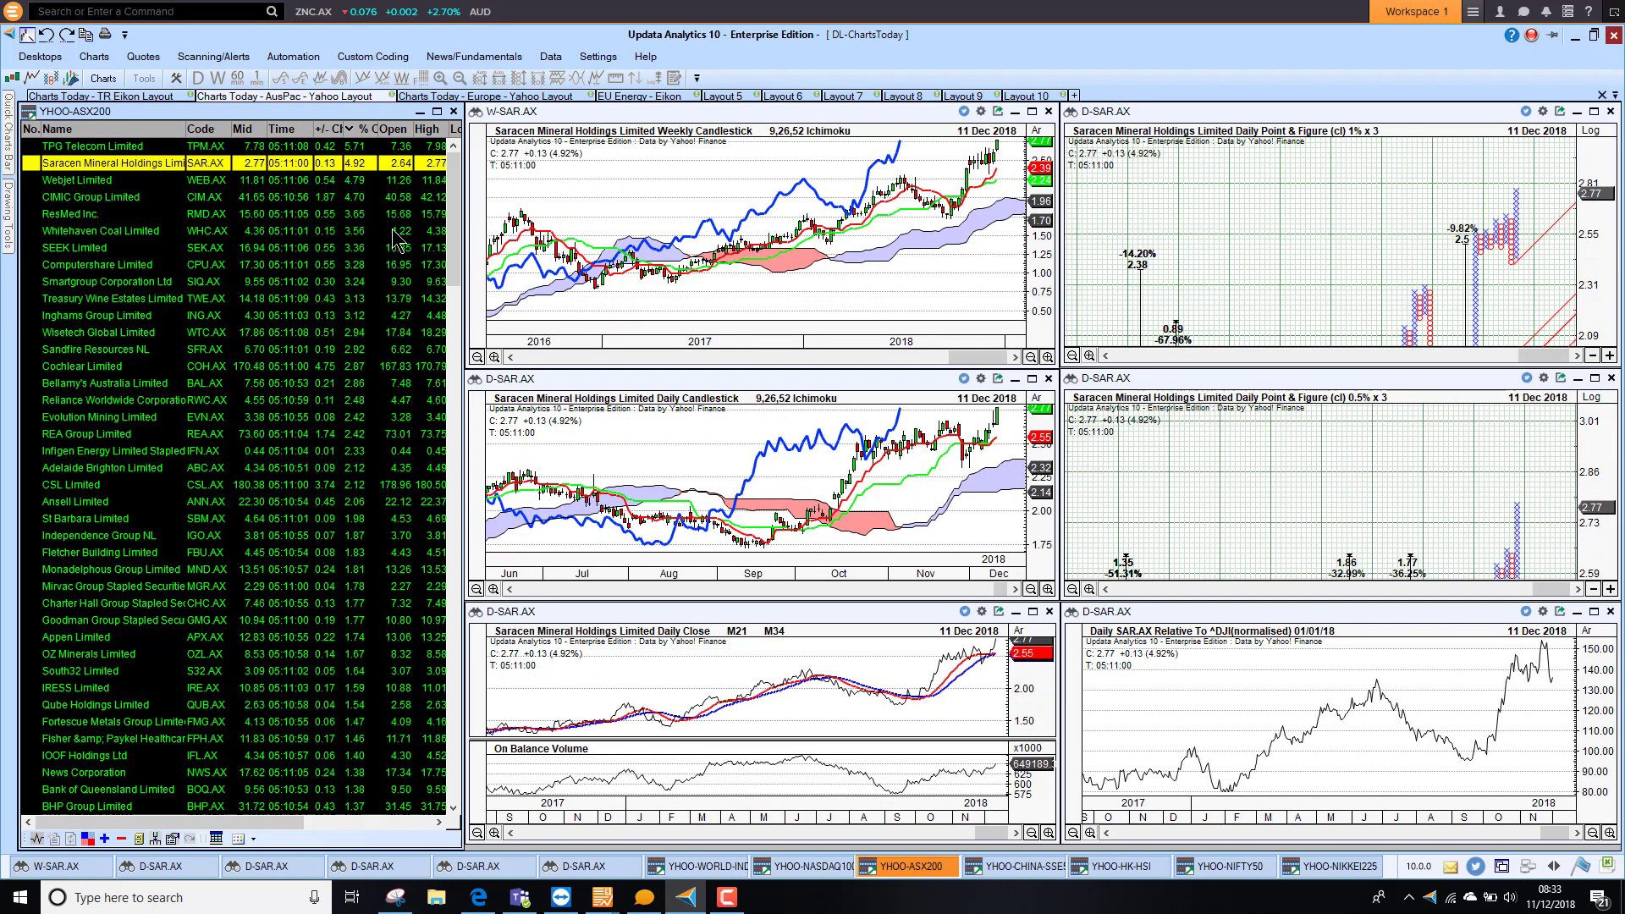
drag(453, 216, 476, 811)
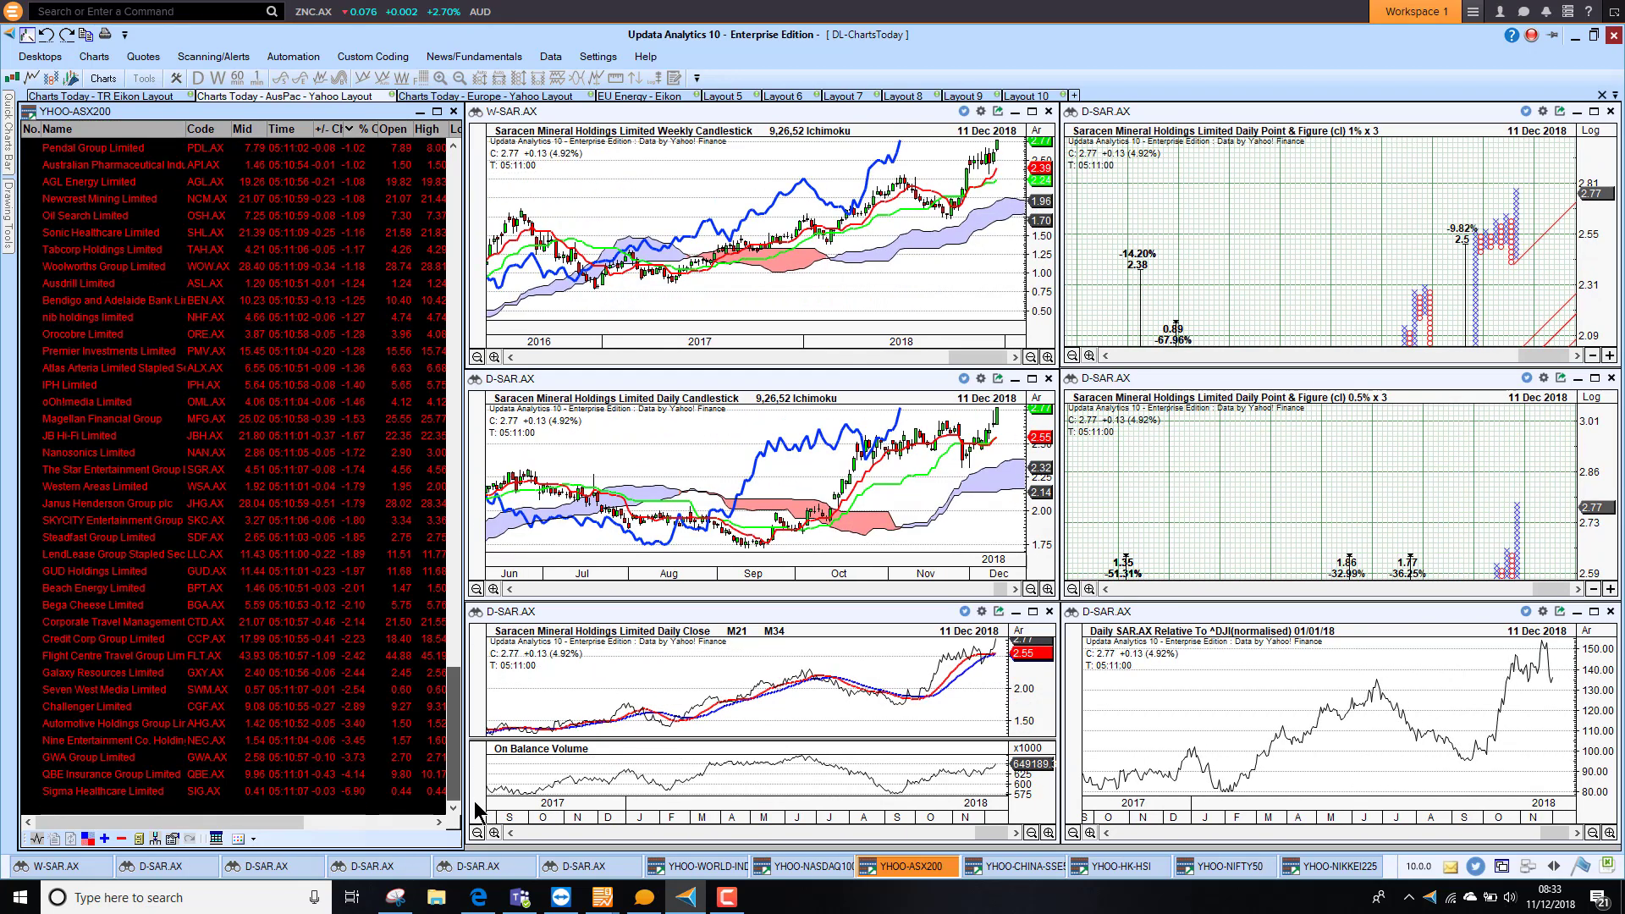
click(115, 794)
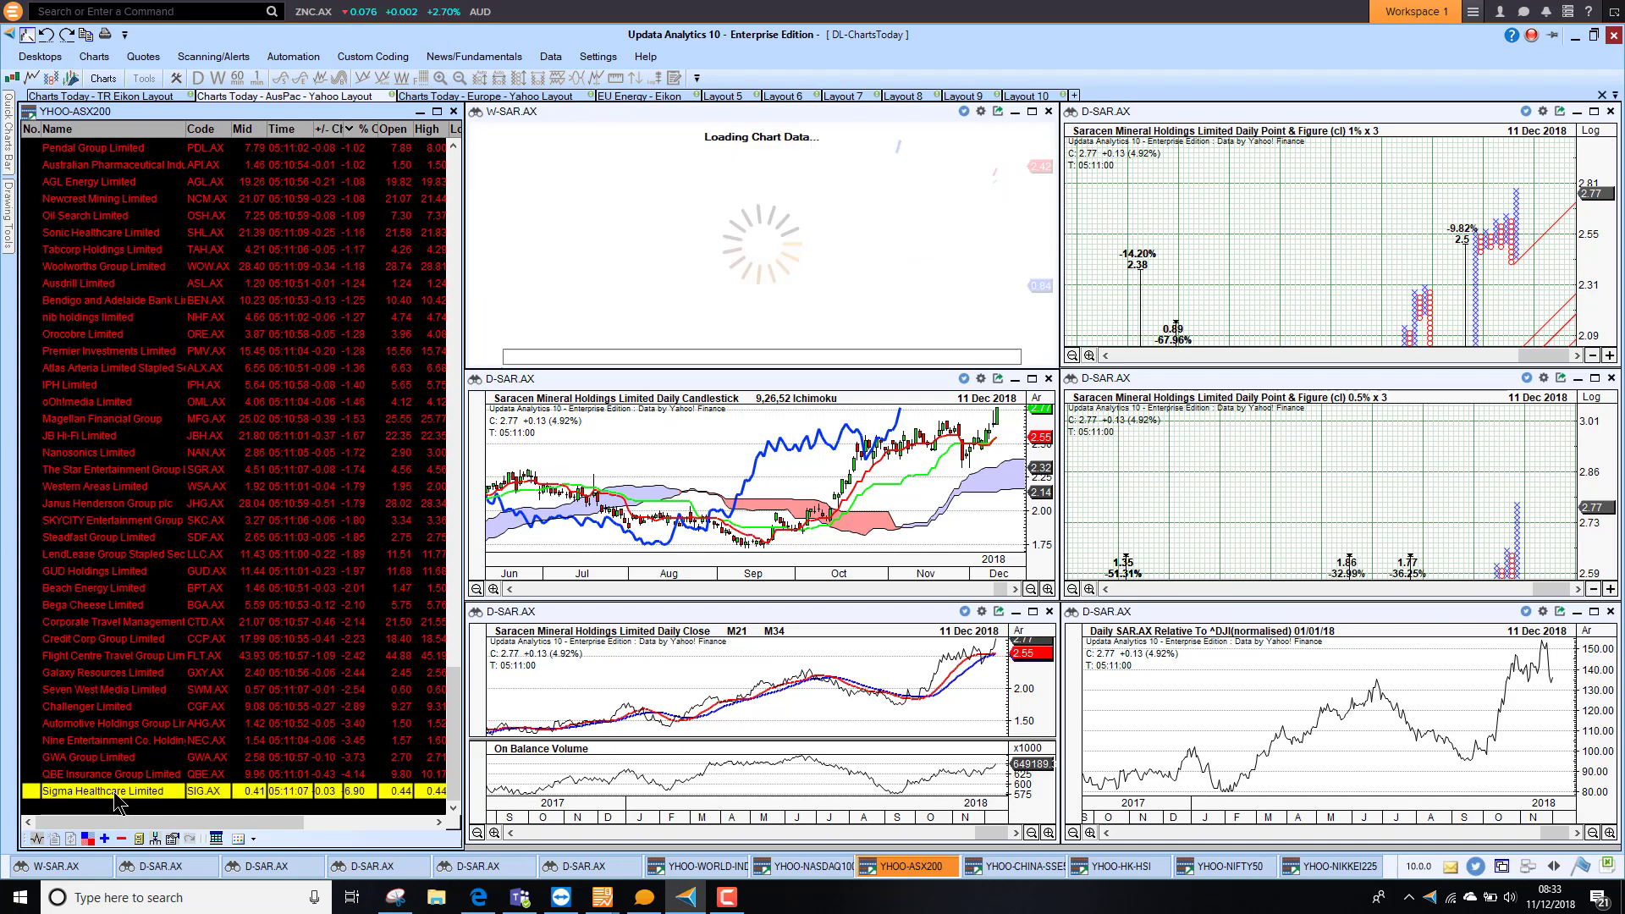
key(Up)
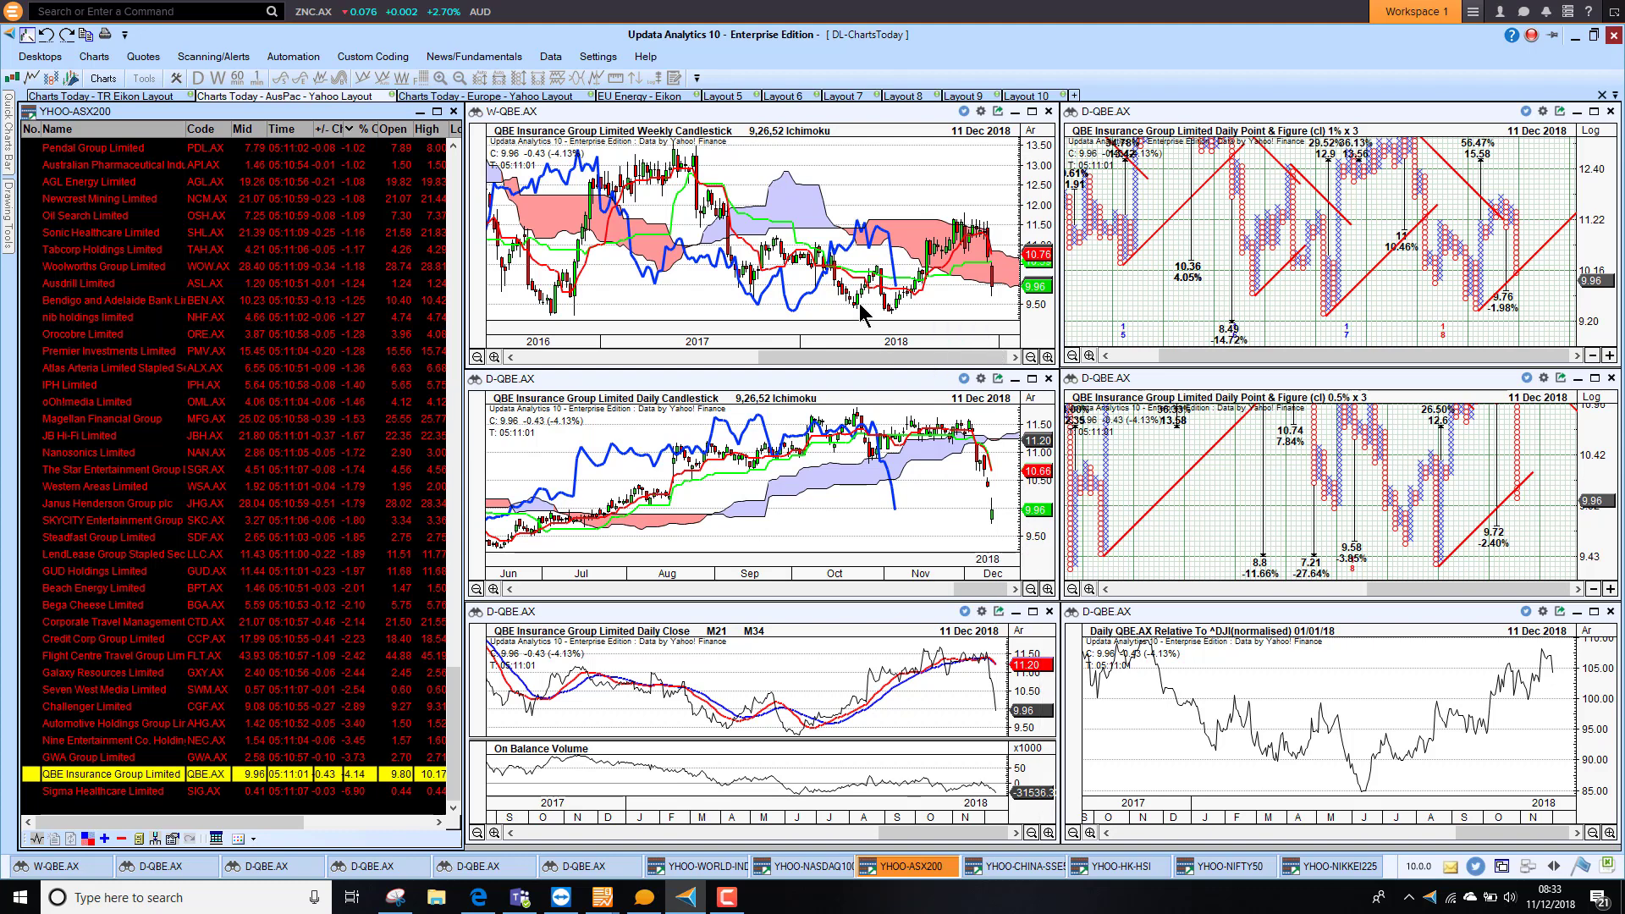
Sort the CHINA-SSE50 watchlist by % change and chart China Petroleum & Chemical Corporation
click(1020, 867)
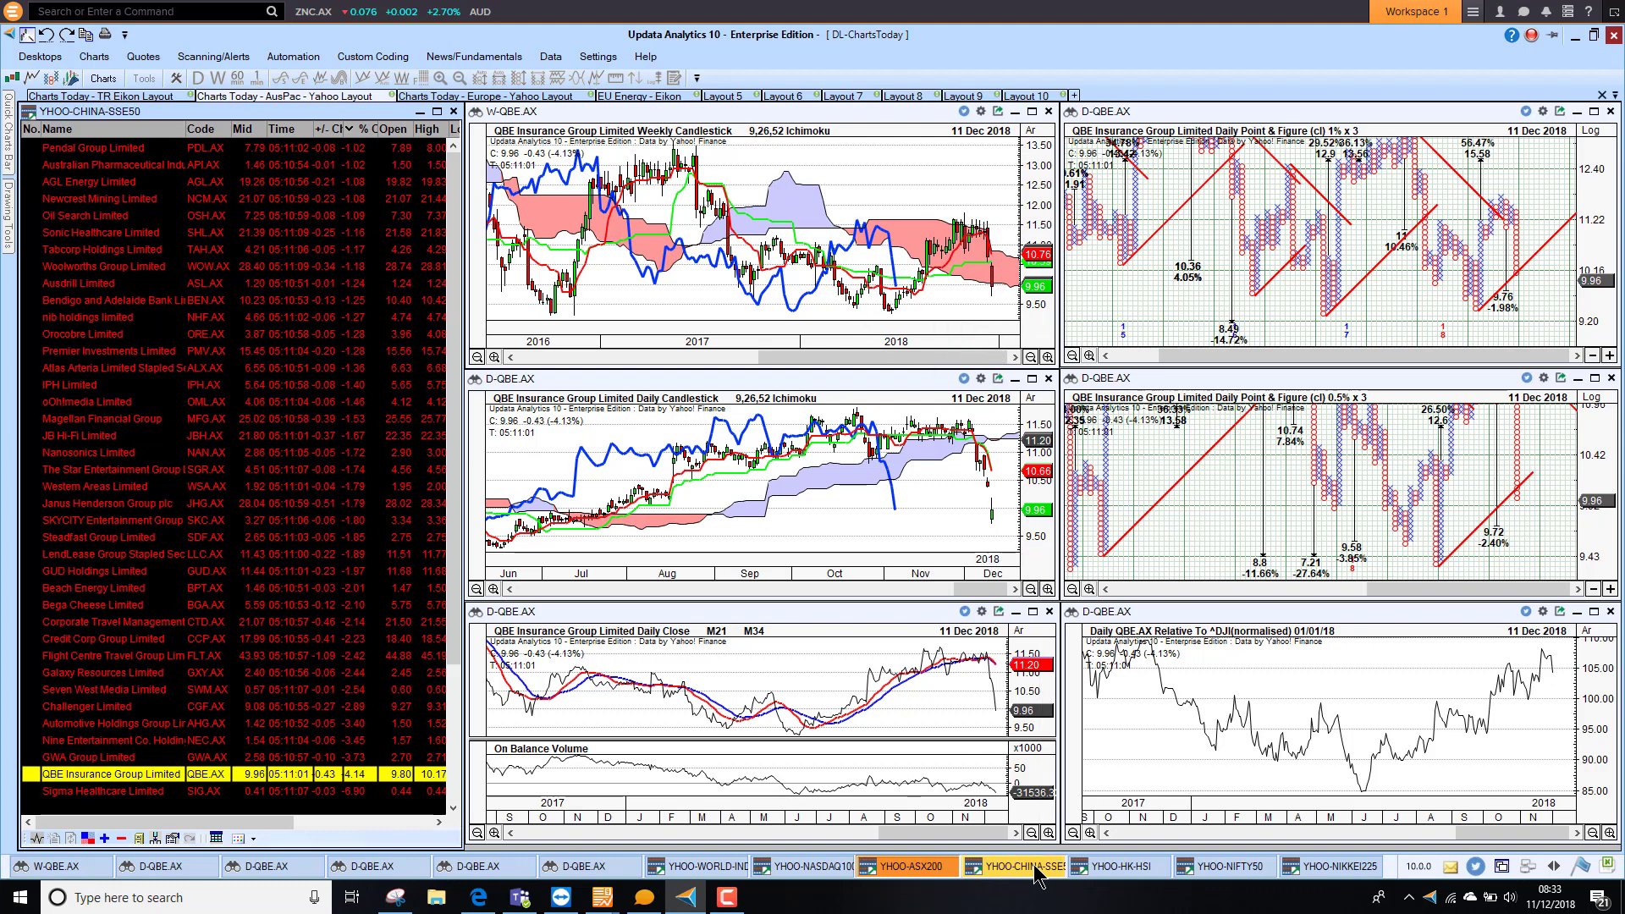
click(391, 127)
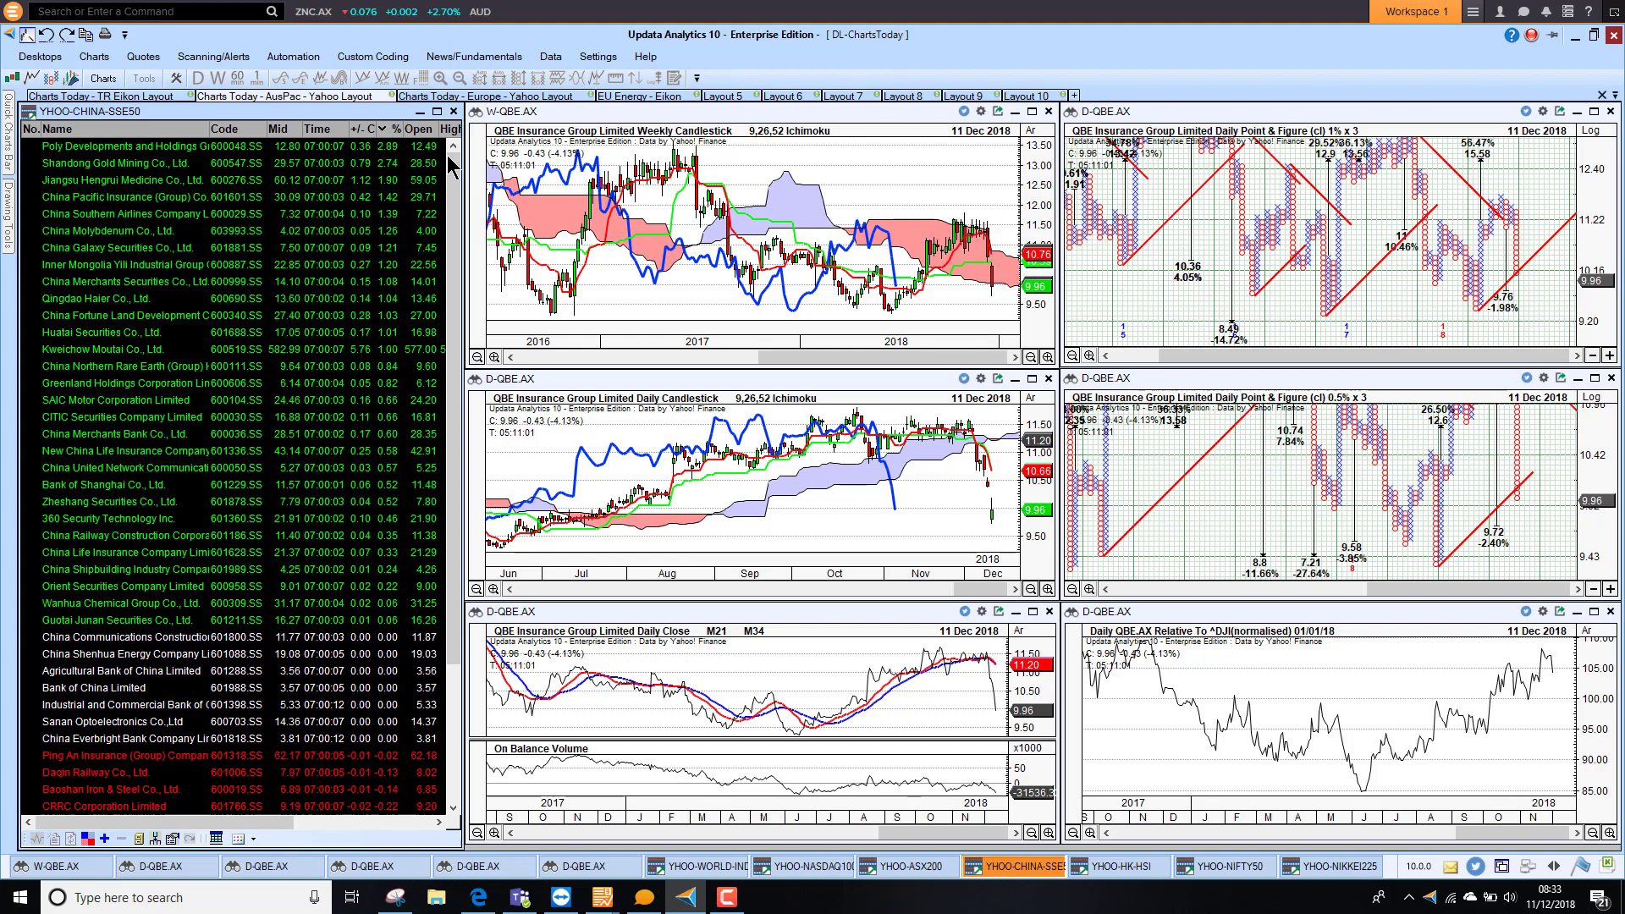
drag(458, 521, 458, 660)
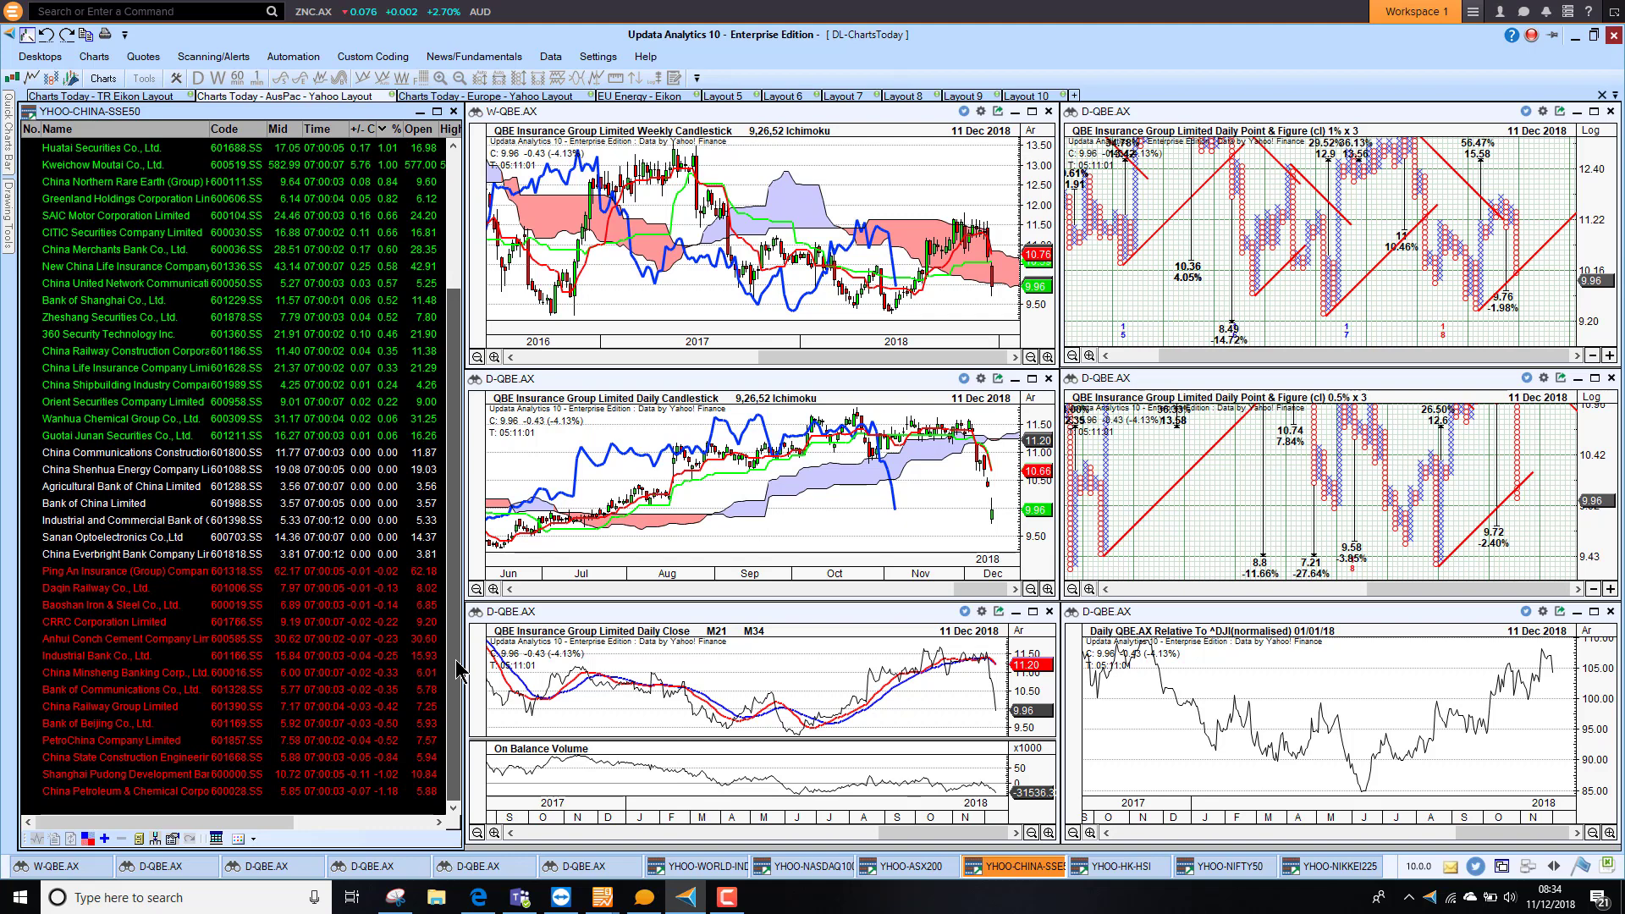
click(385, 795)
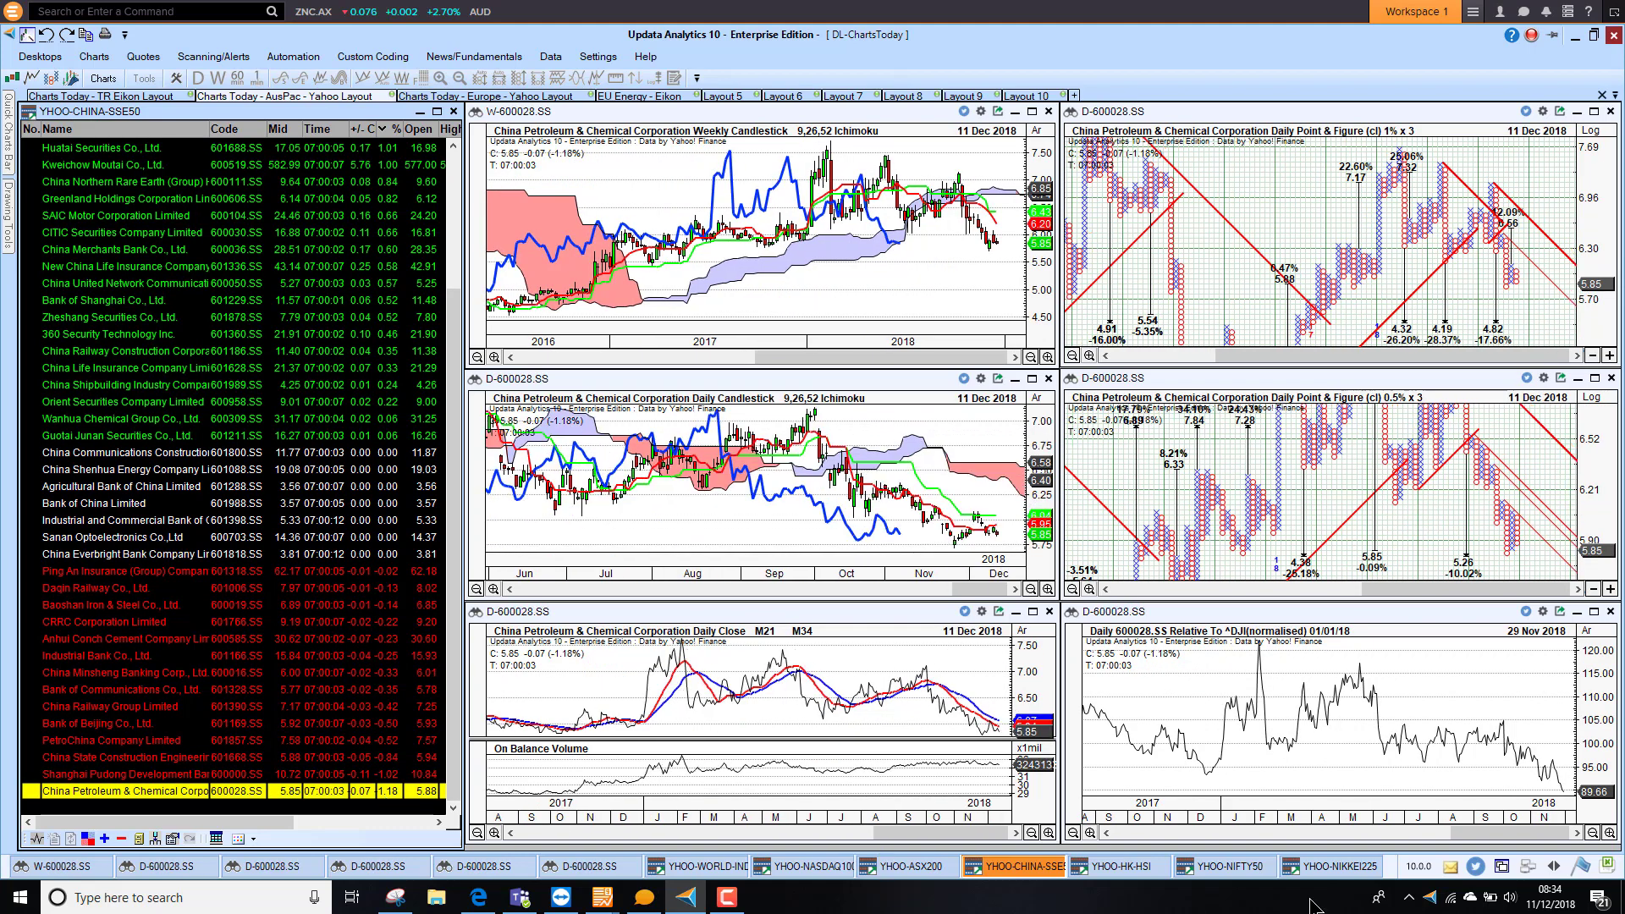
Sort Hang Seng stocks by % change, chart Sunny Optical and Want Want China, then show NIFTY50
click(1119, 866)
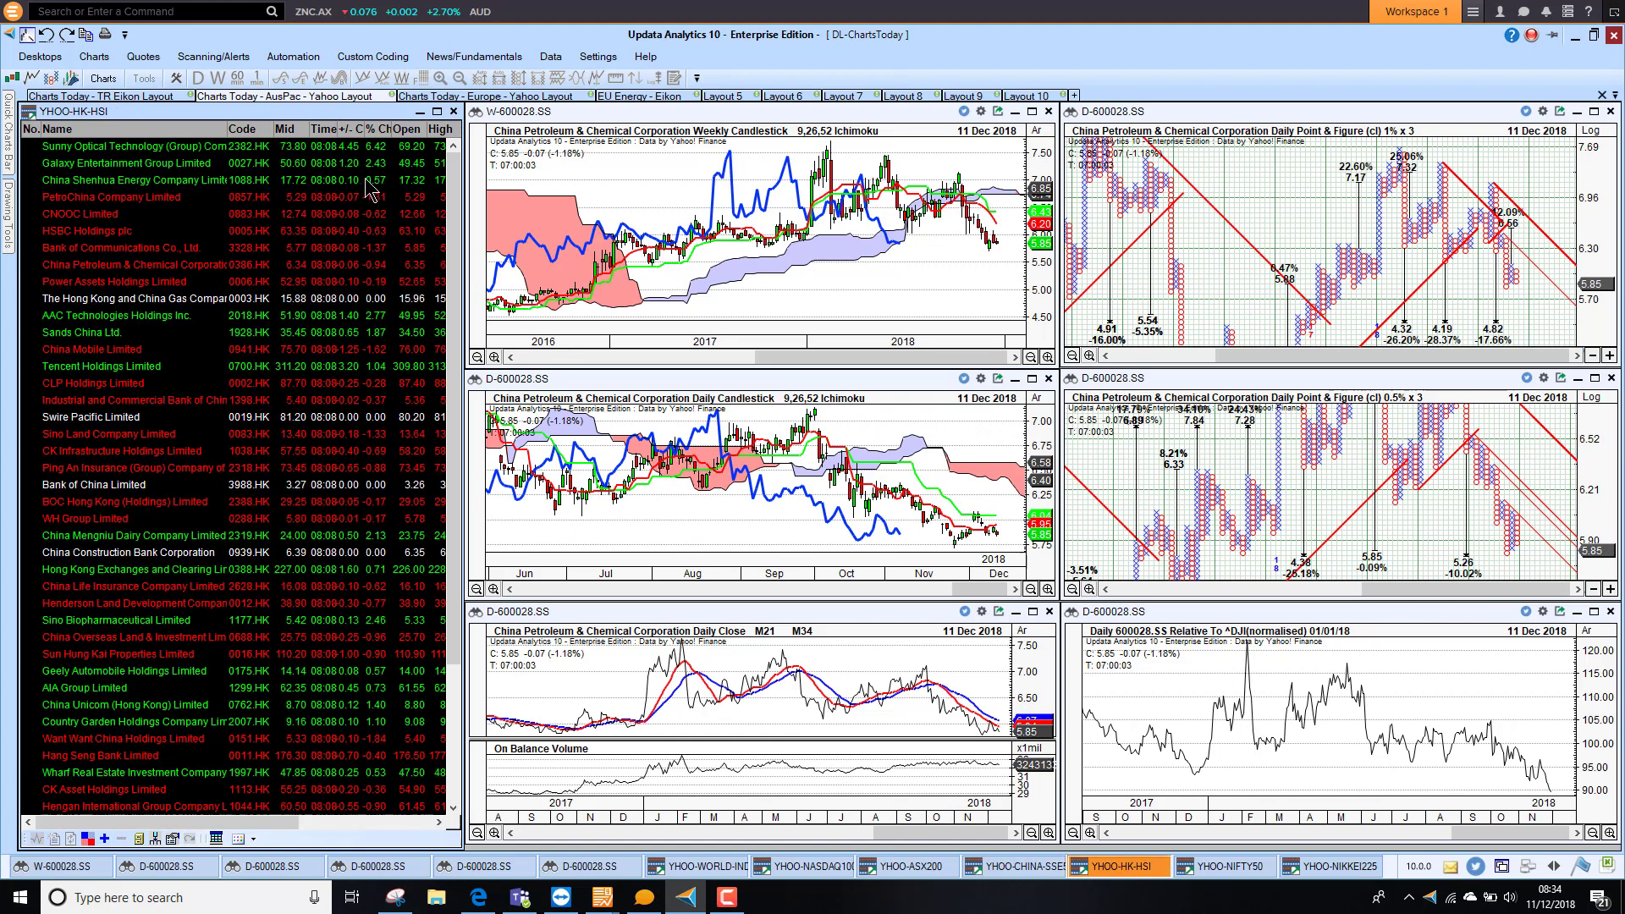
click(379, 131)
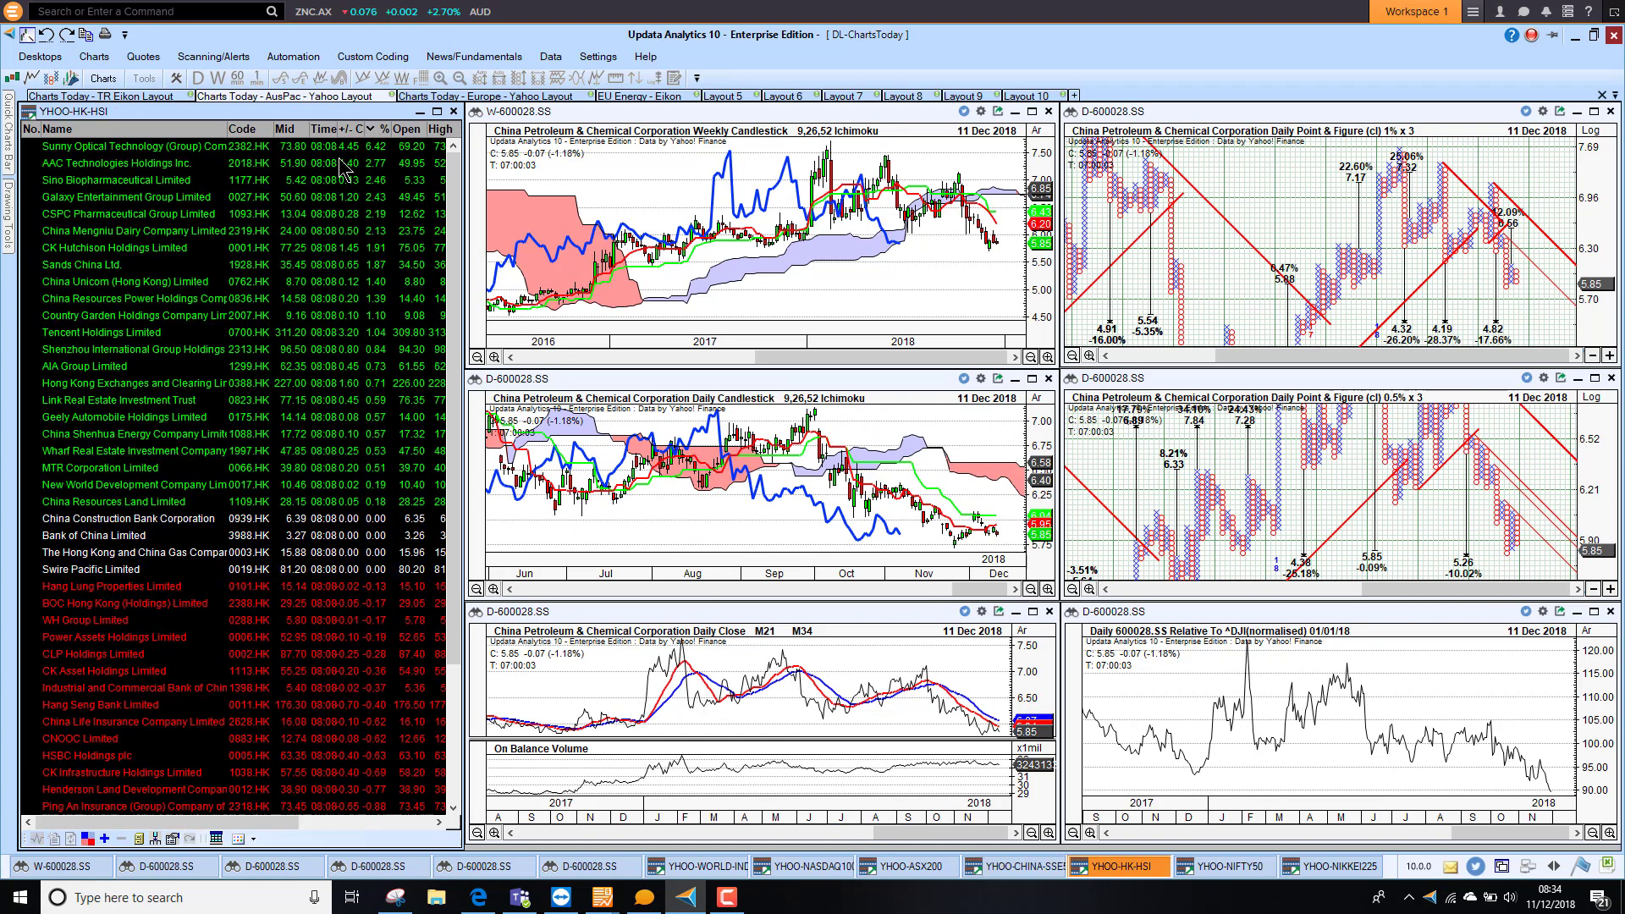
click(219, 148)
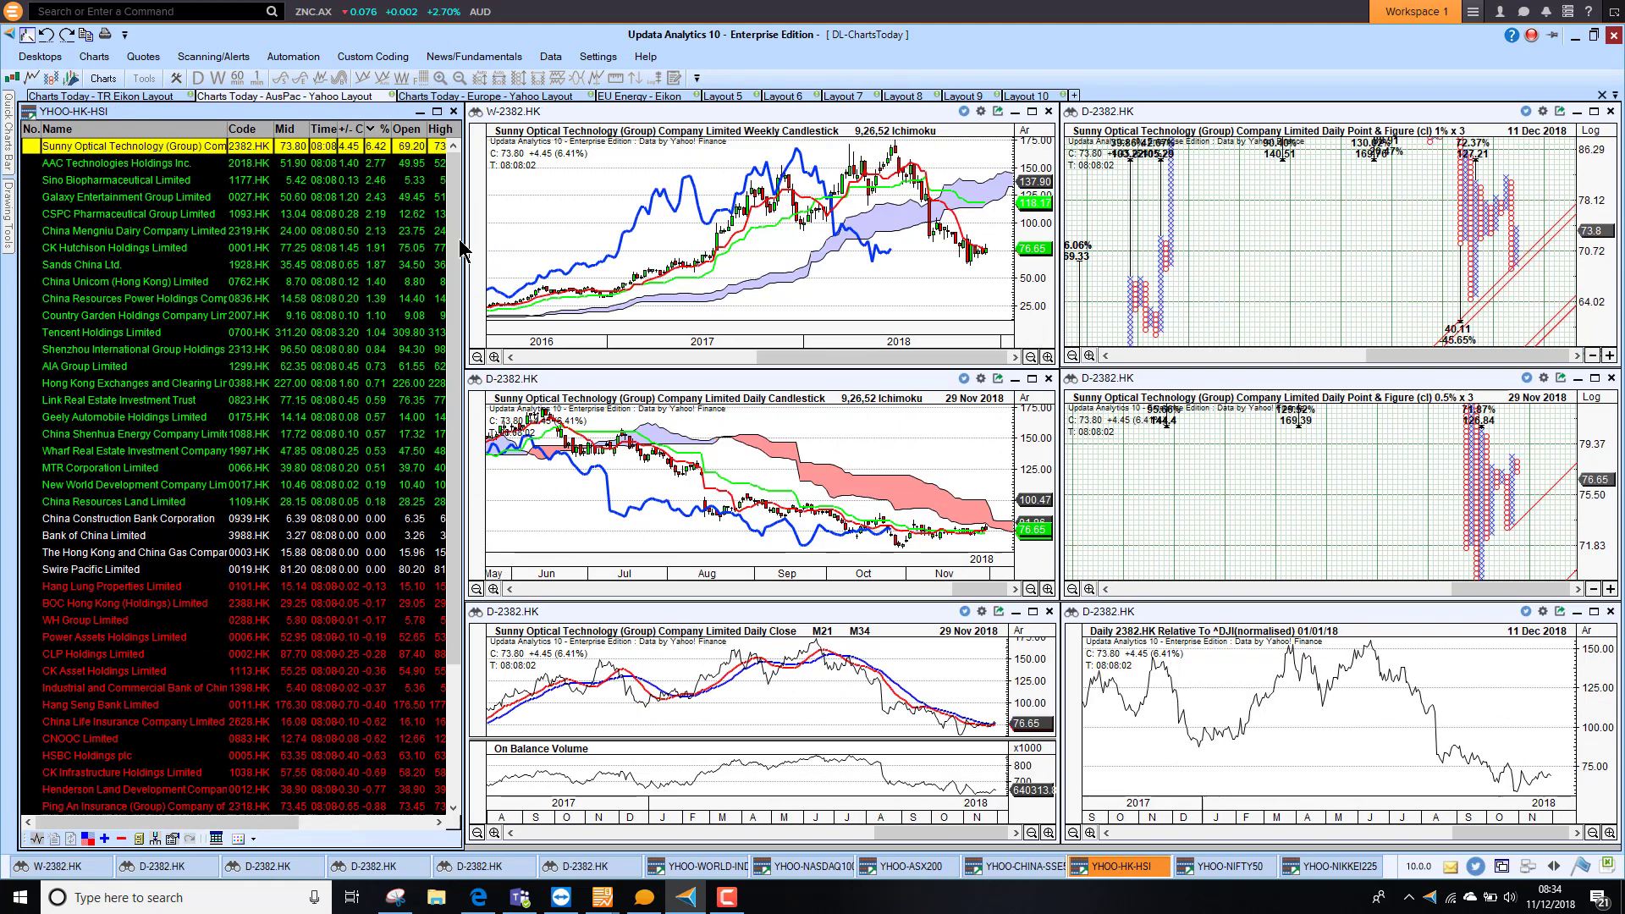
scroll(454, 380, down, 4)
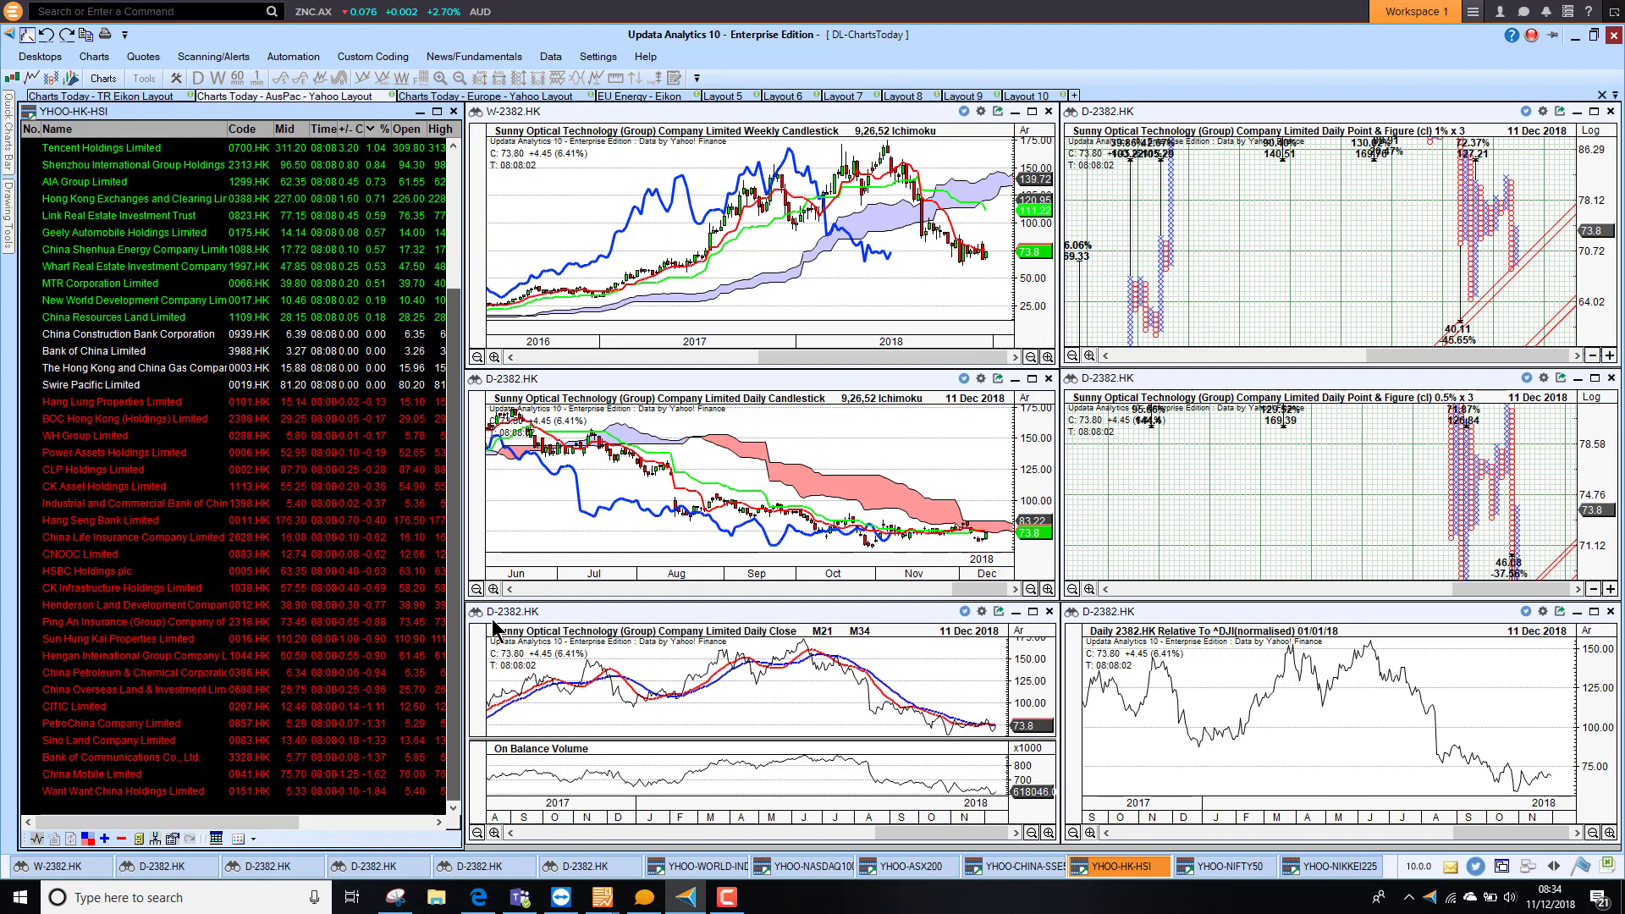
click(145, 794)
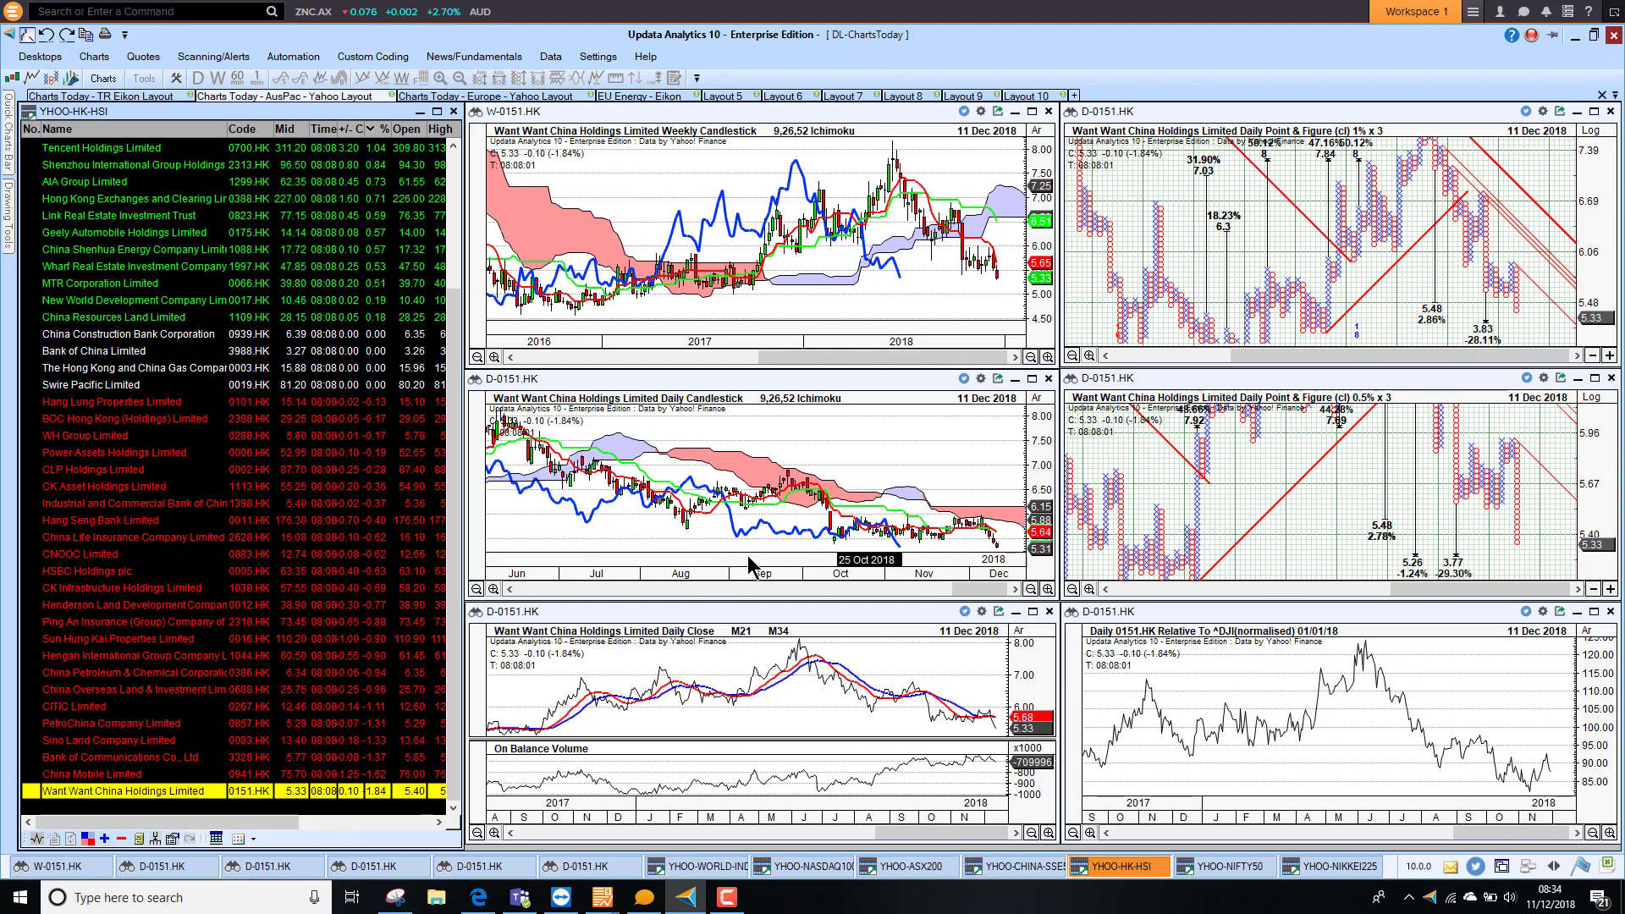
click(1240, 869)
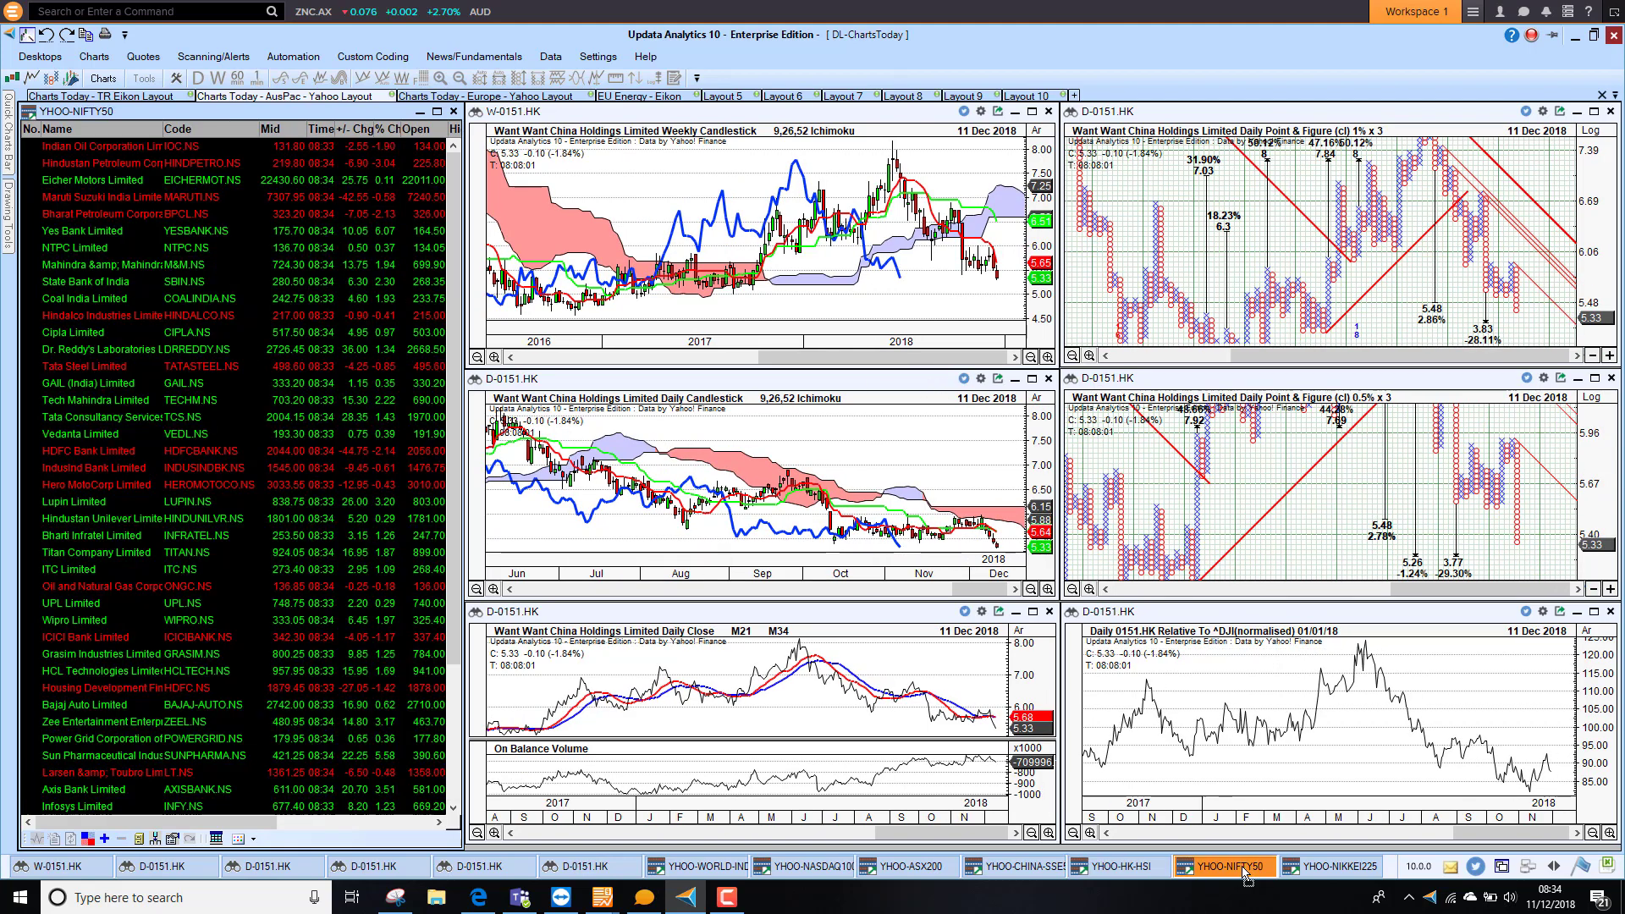
Sort the NIFTY 50 list by % change and chart Yes Bank, Sun Pharma and Asian Paints
click(383, 130)
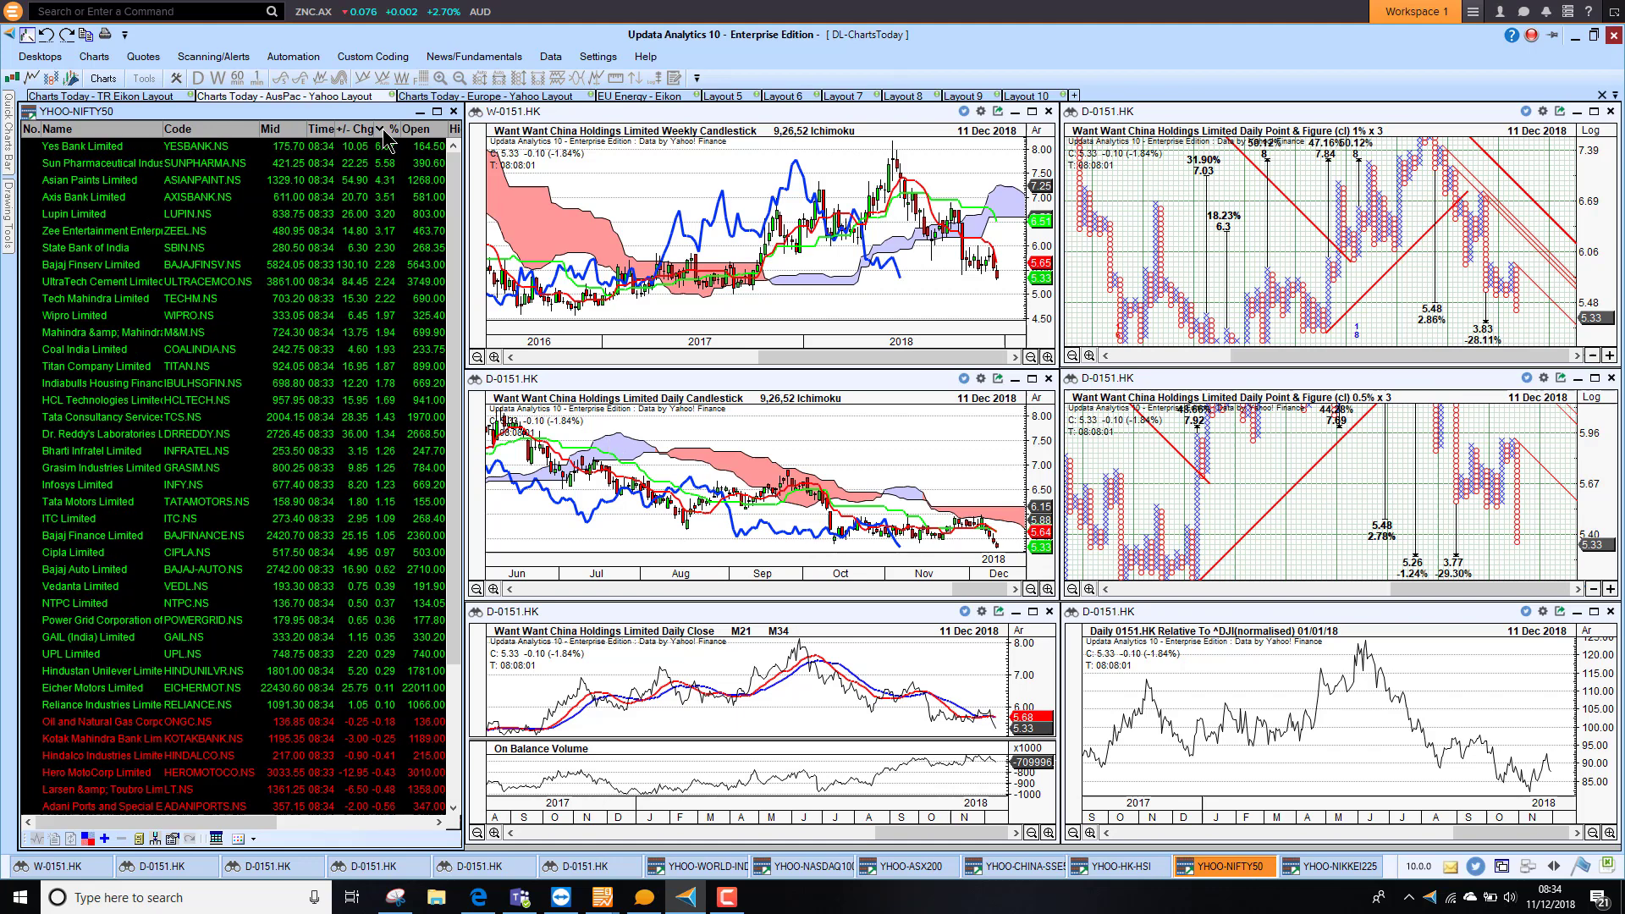
click(85, 147)
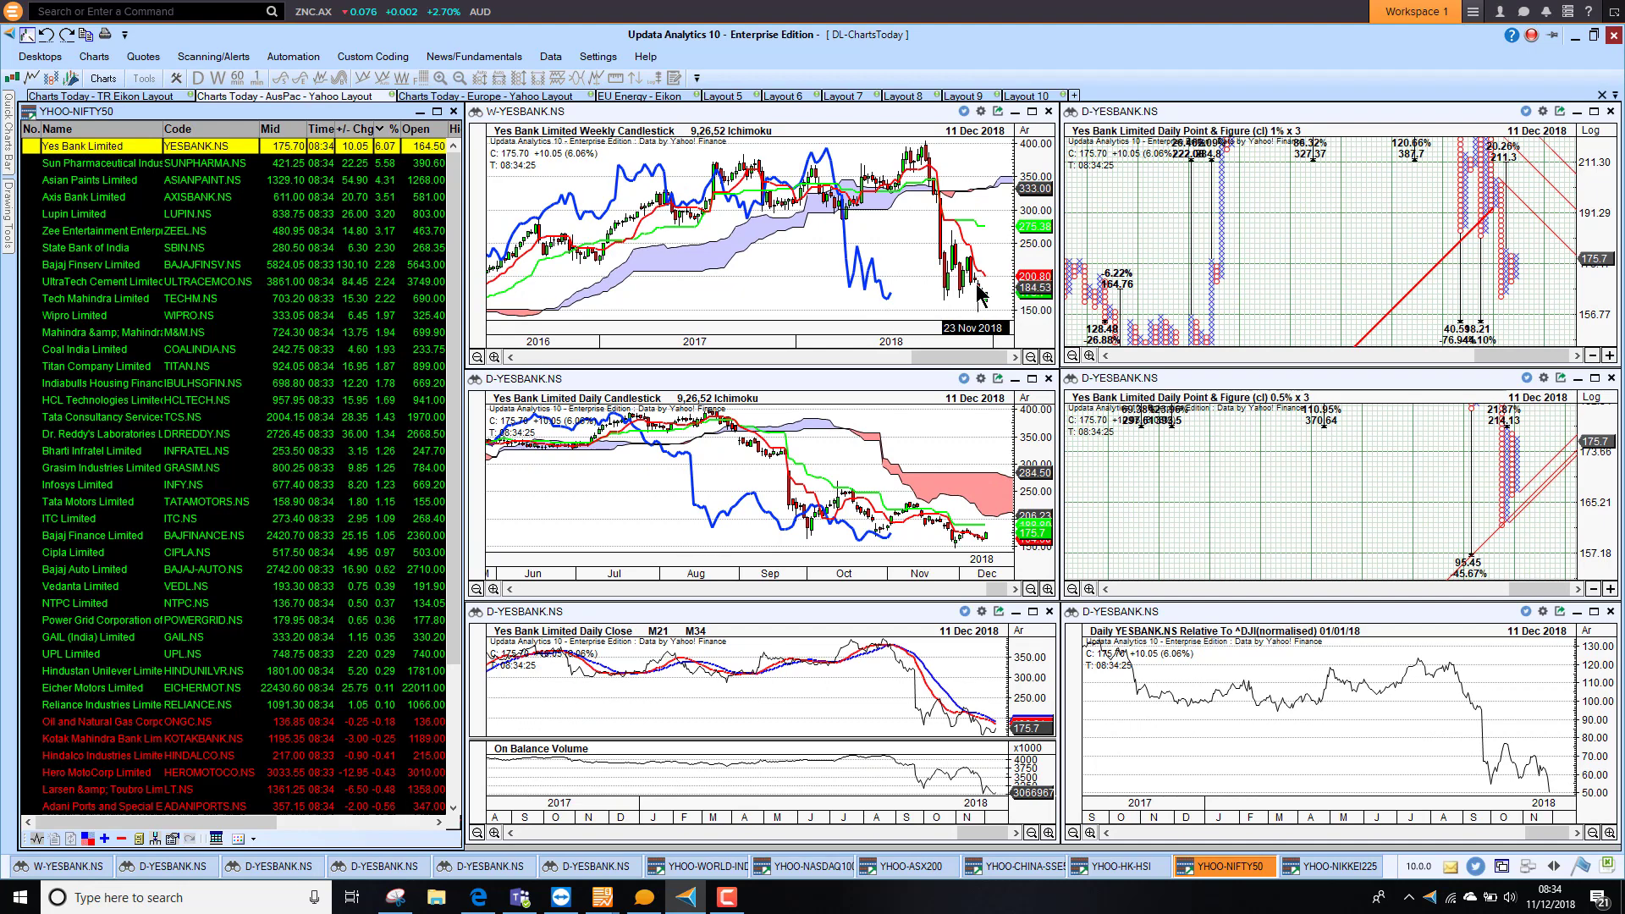
click(98, 165)
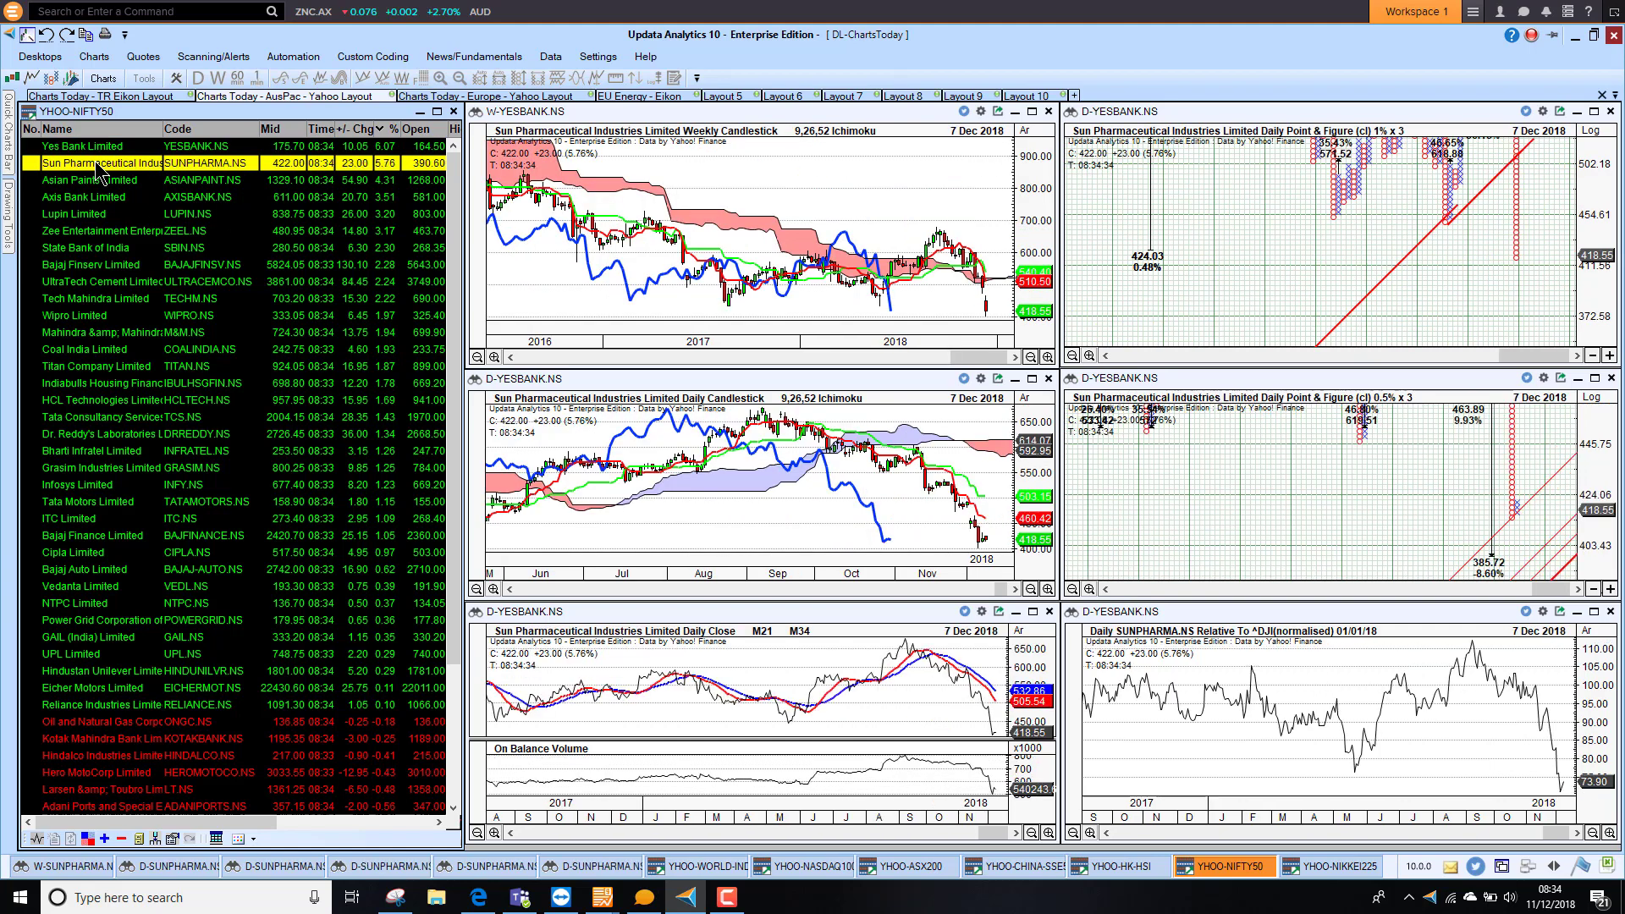
key(Down)
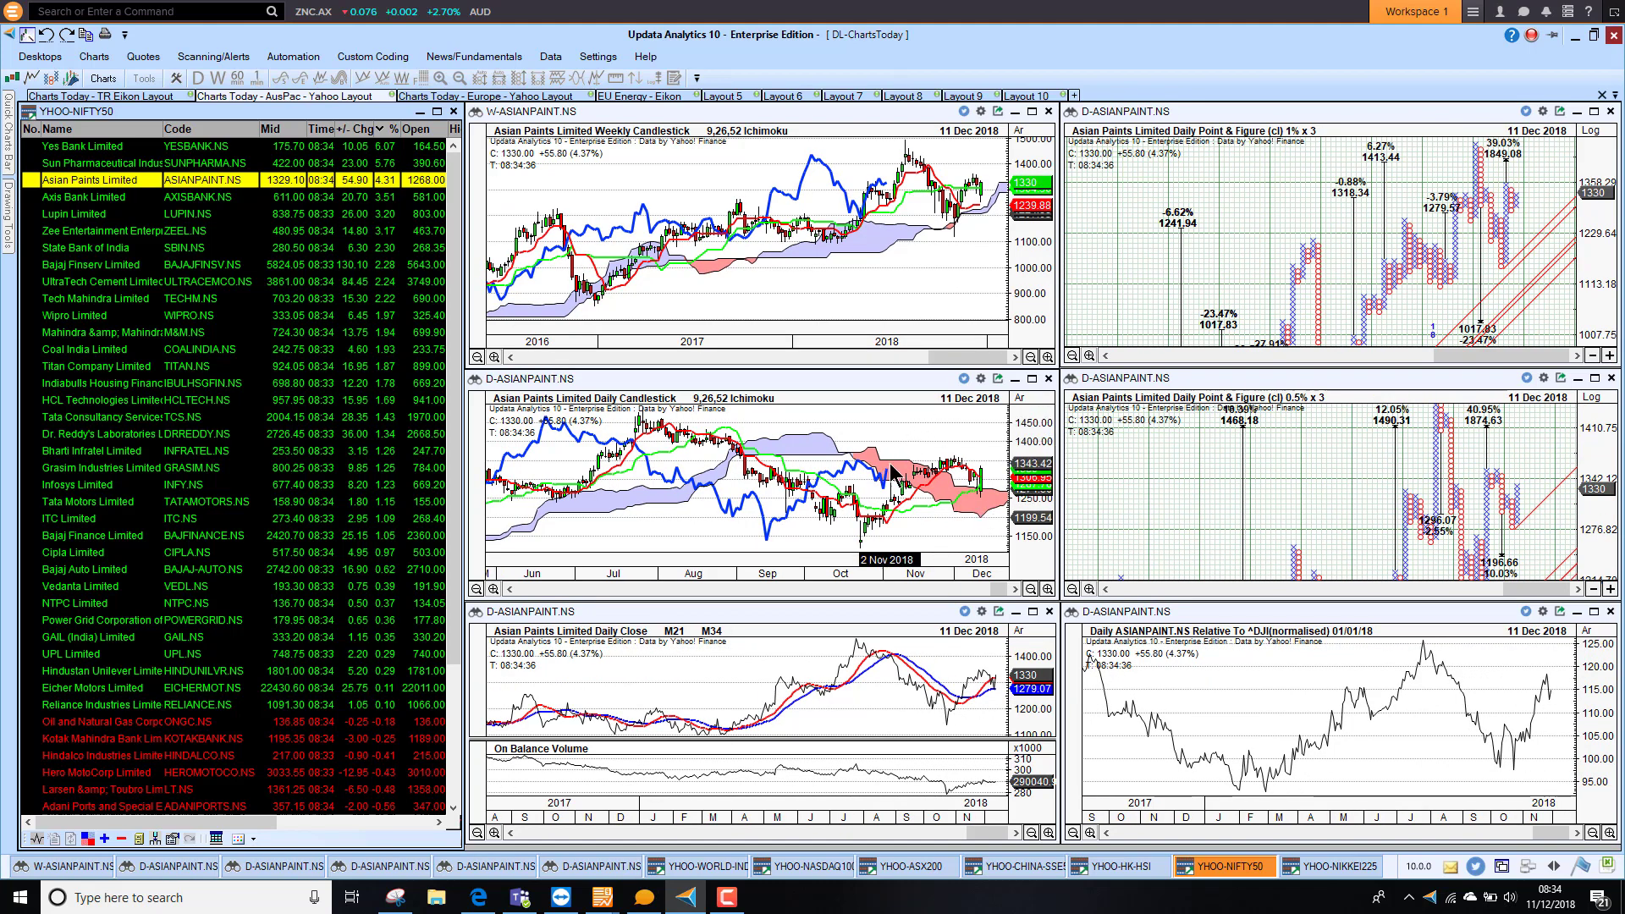
Chart biggest loser Hindustan Petroleum, then HDFC Bank Limited
click(461, 766)
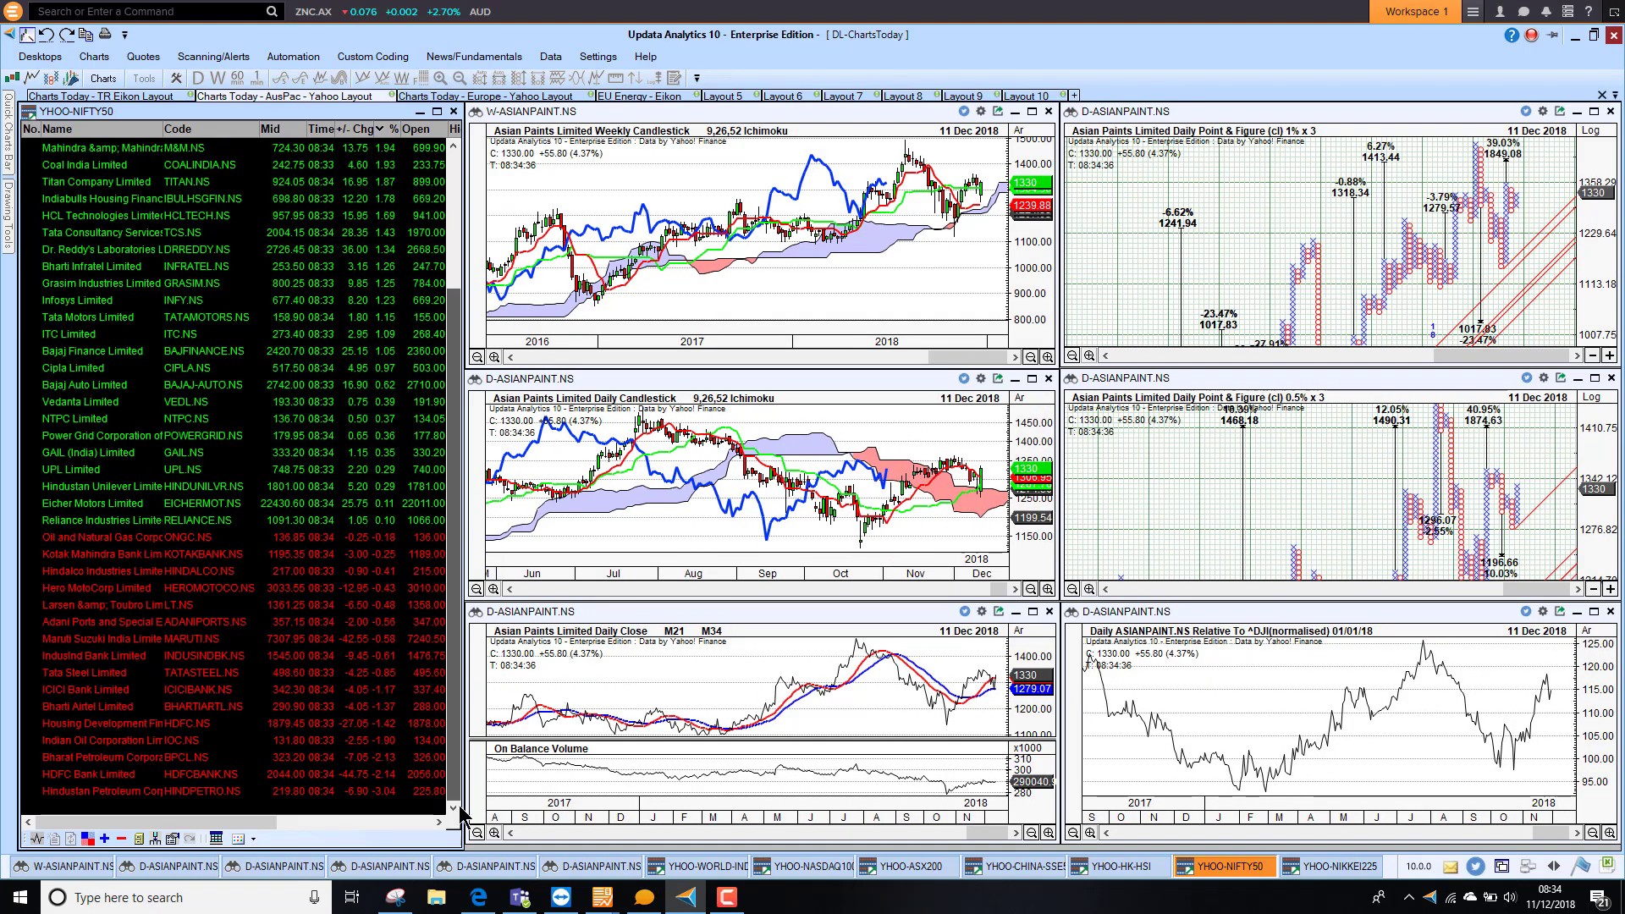
click(165, 794)
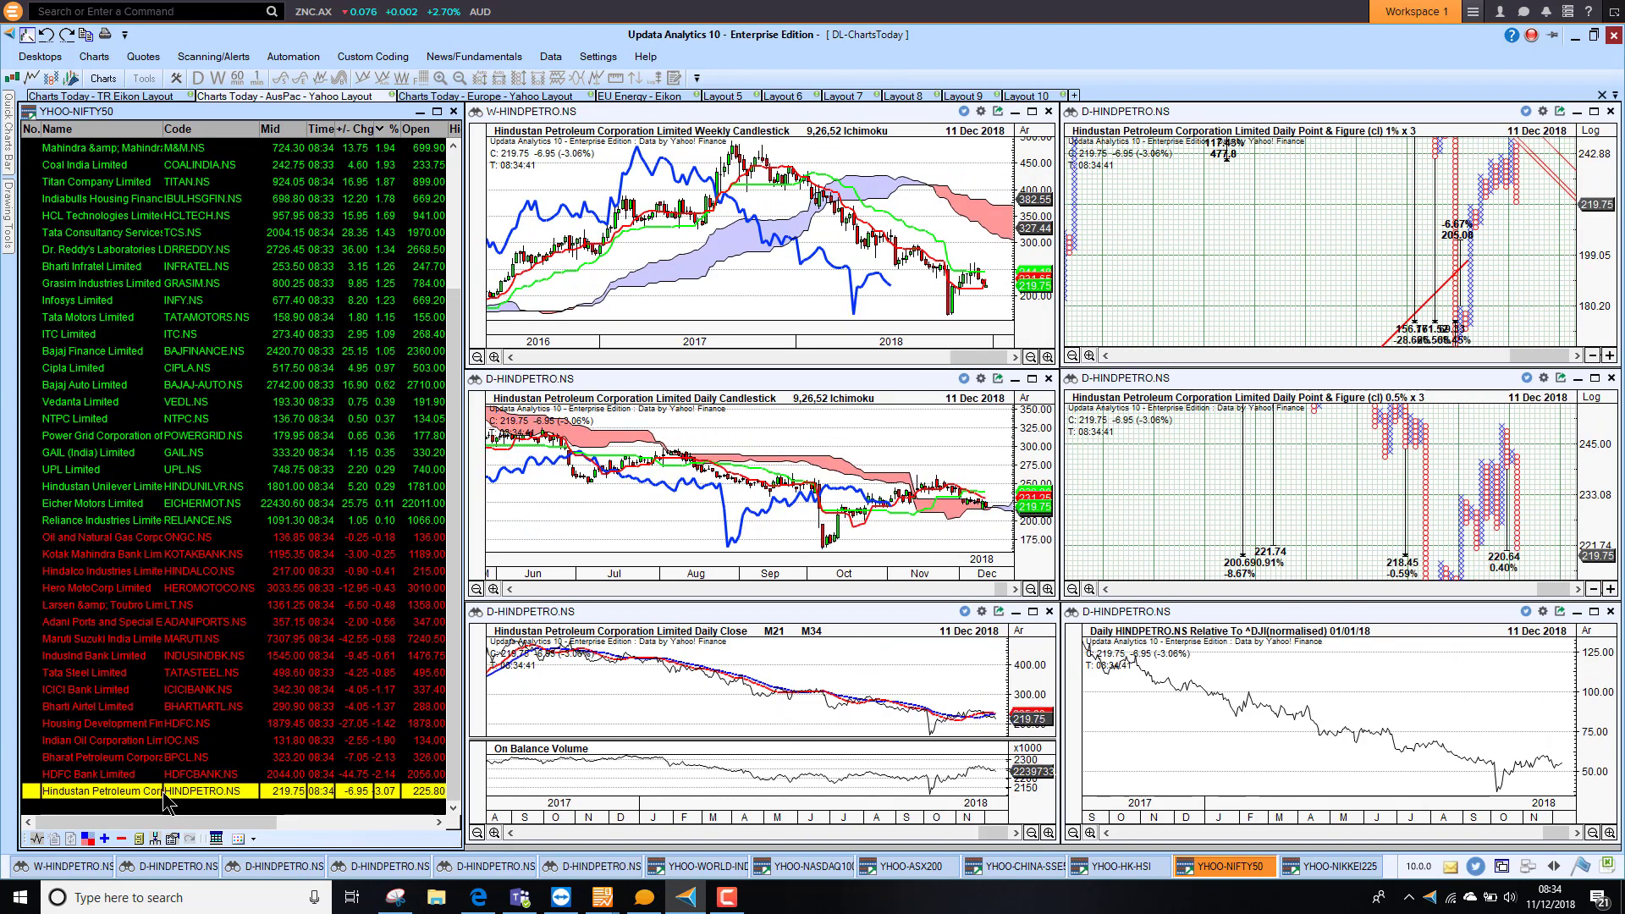
click(130, 777)
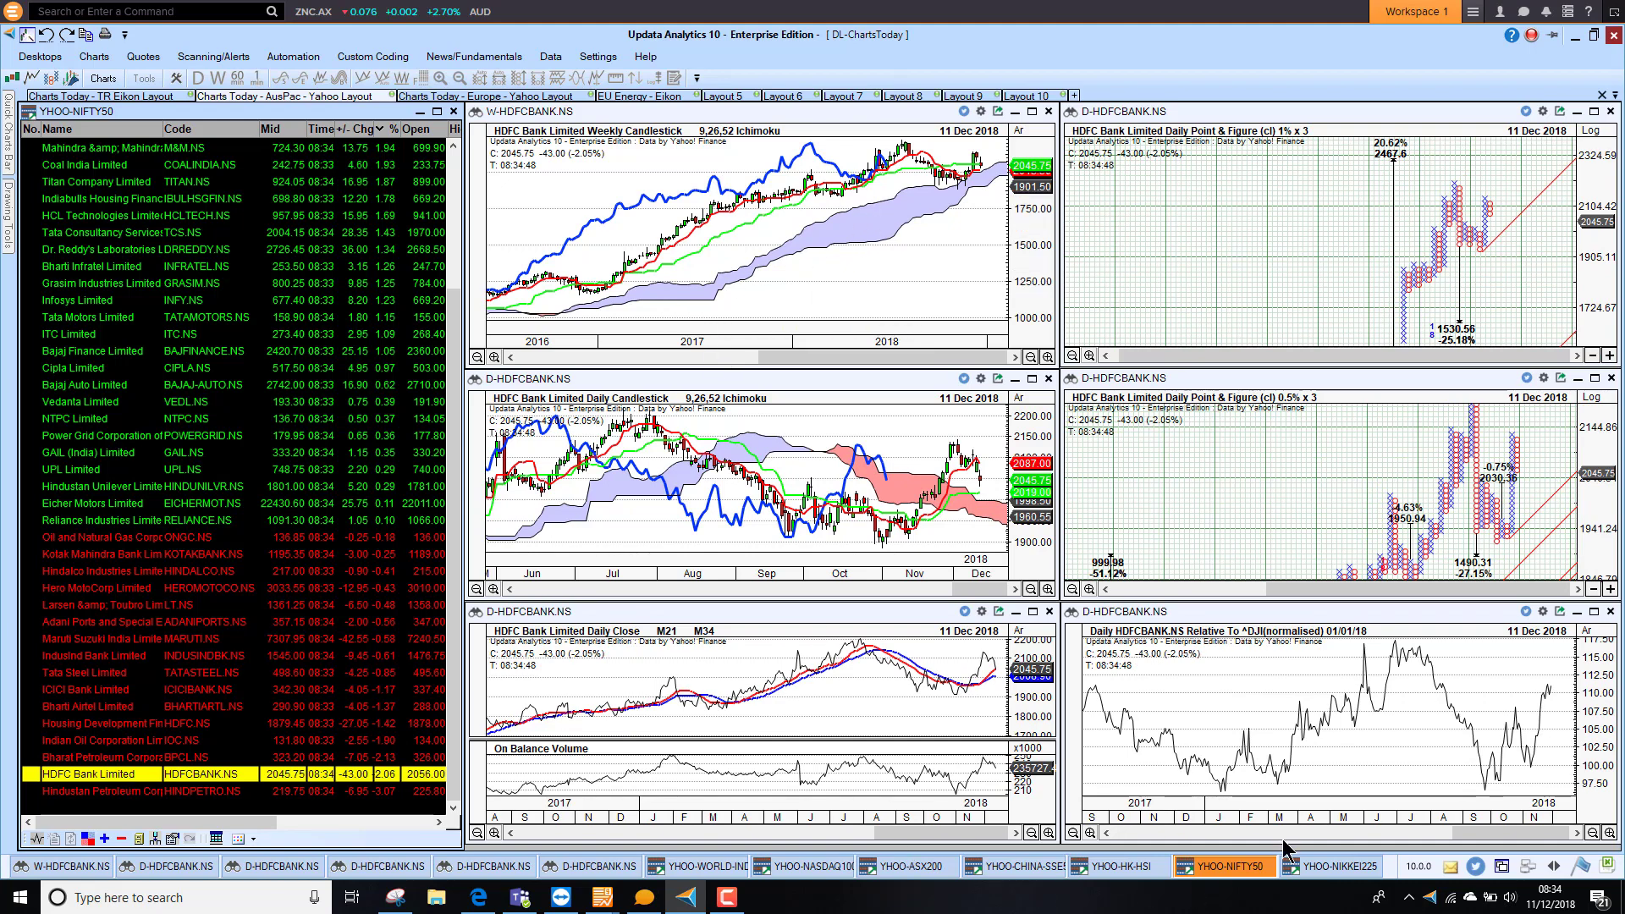
Switch to the Nikkei 225 list, sort by % change, and chart FamilyMart UNY then Showa Shell Sekiyu
click(1350, 867)
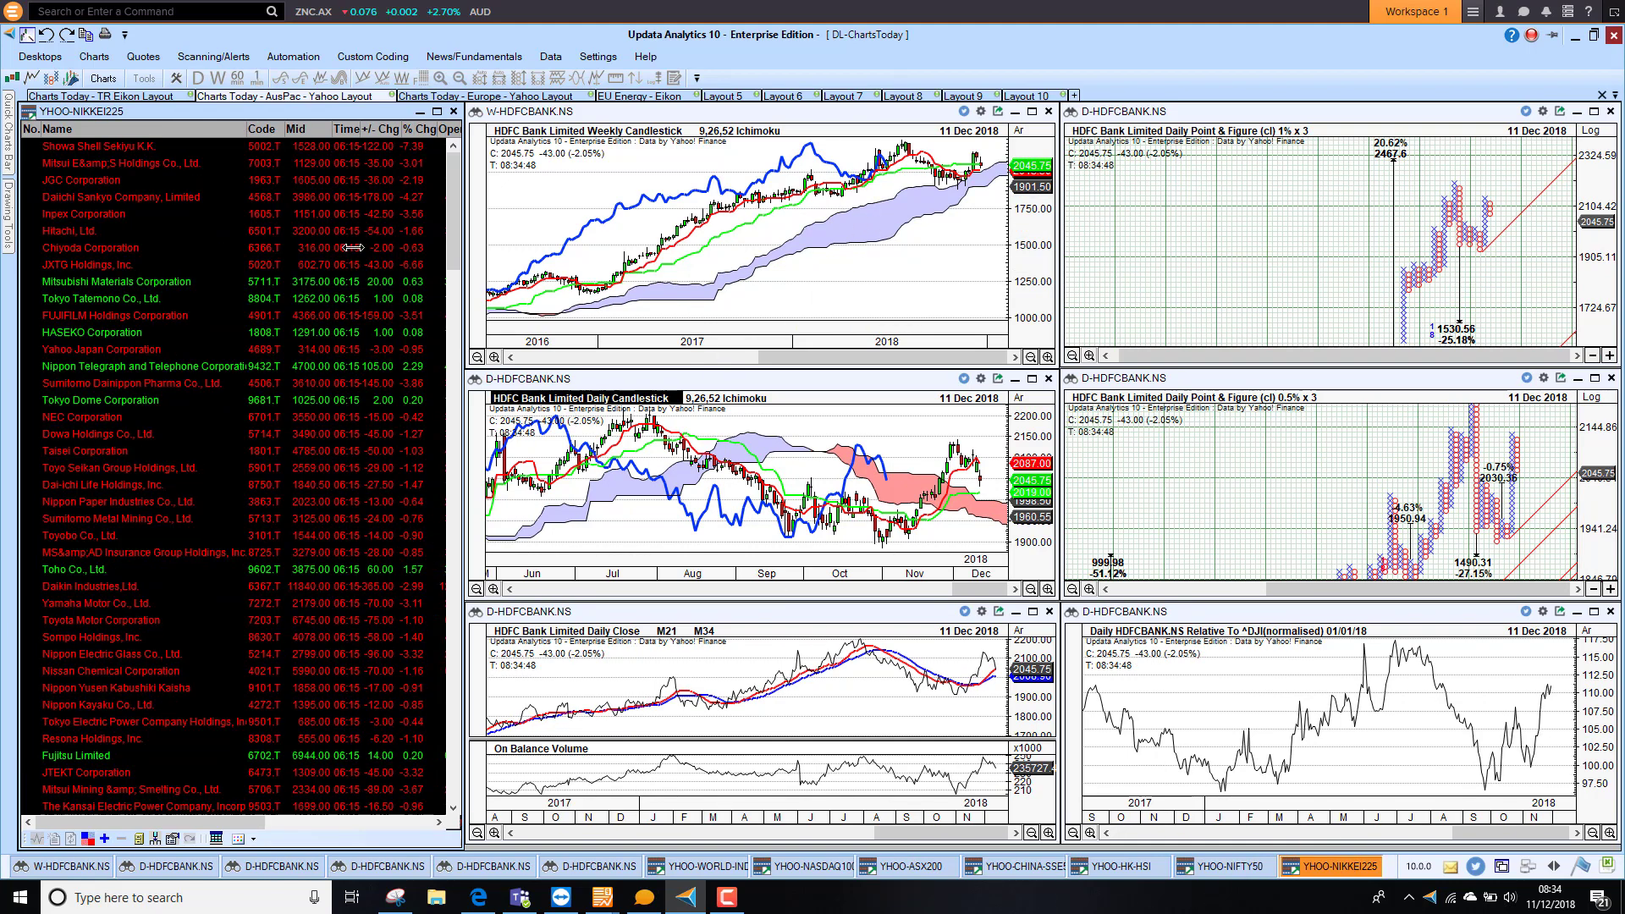
click(424, 131)
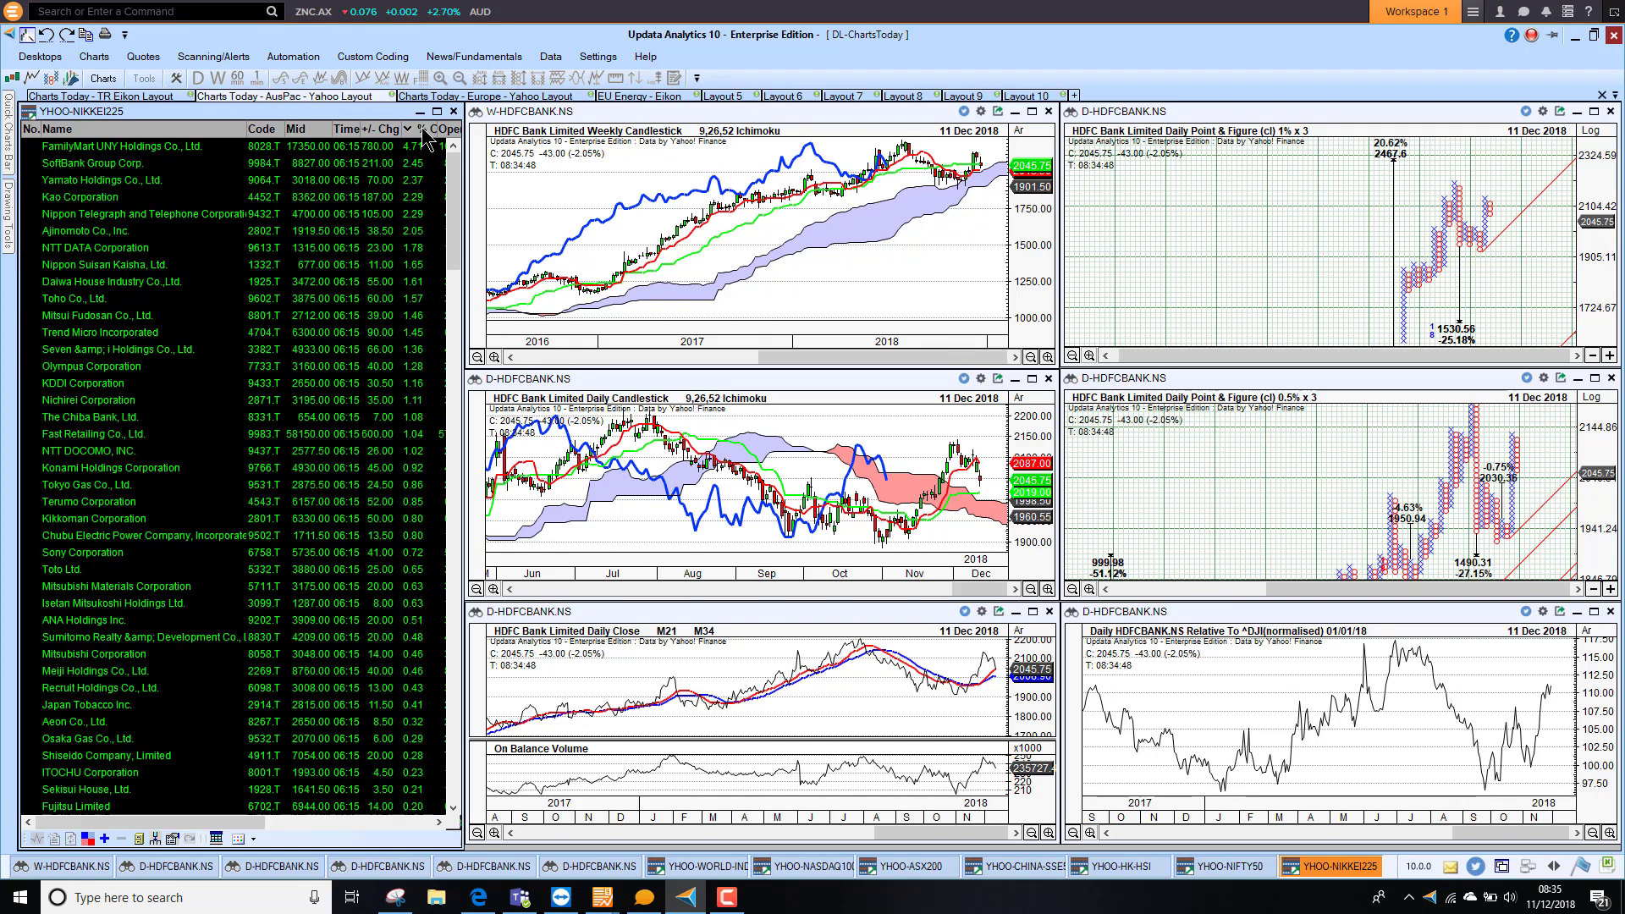
click(127, 147)
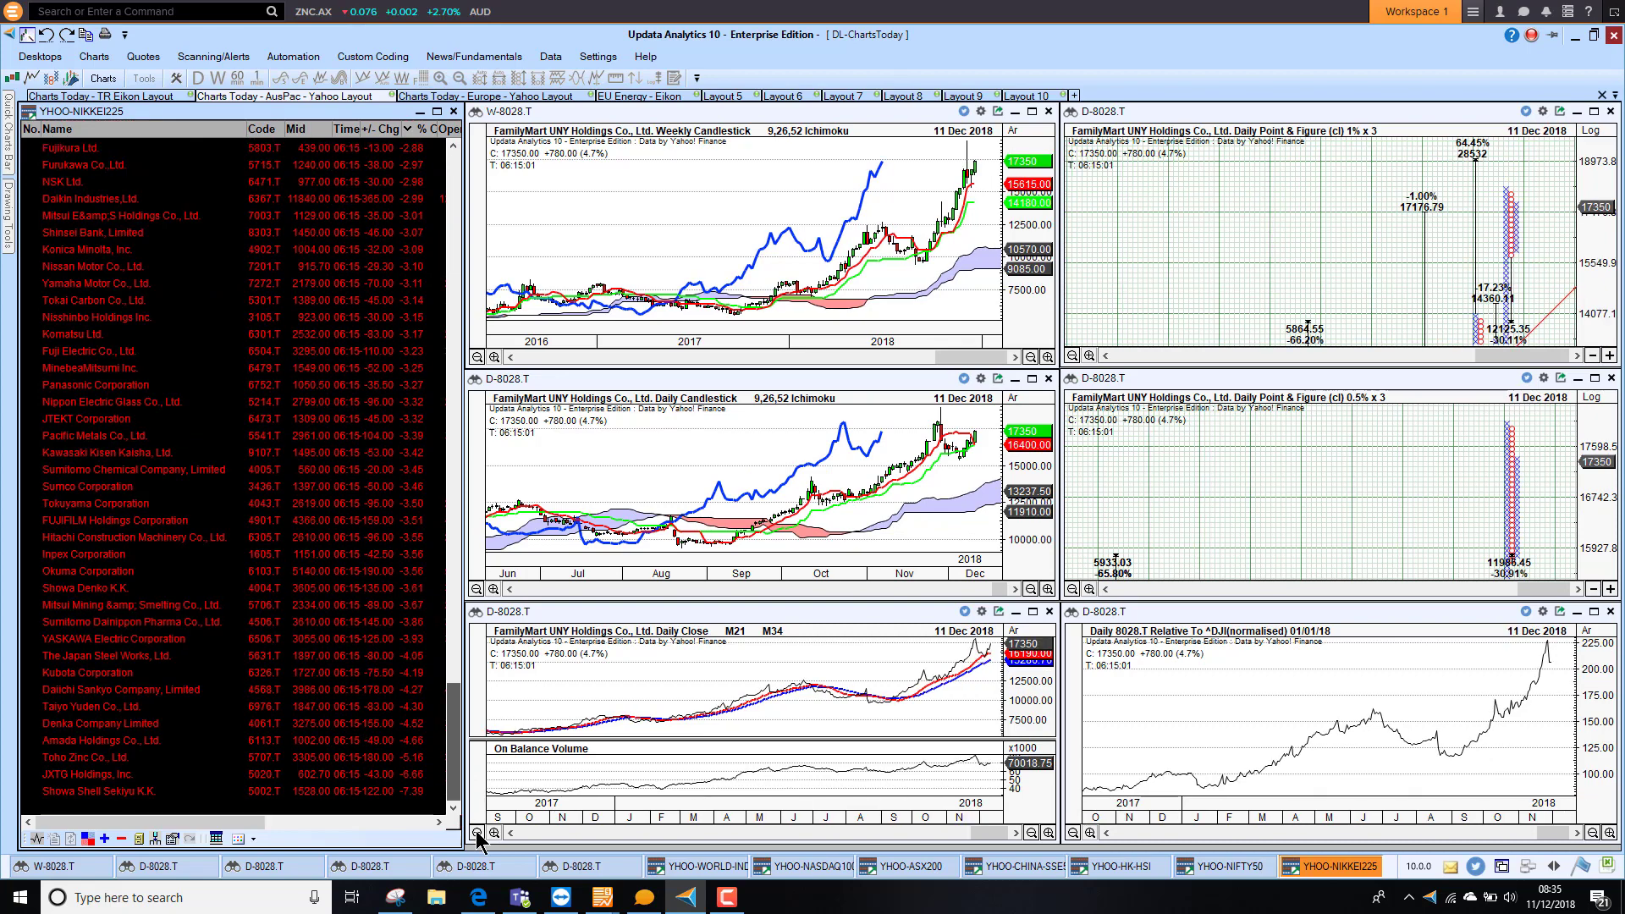
click(76, 796)
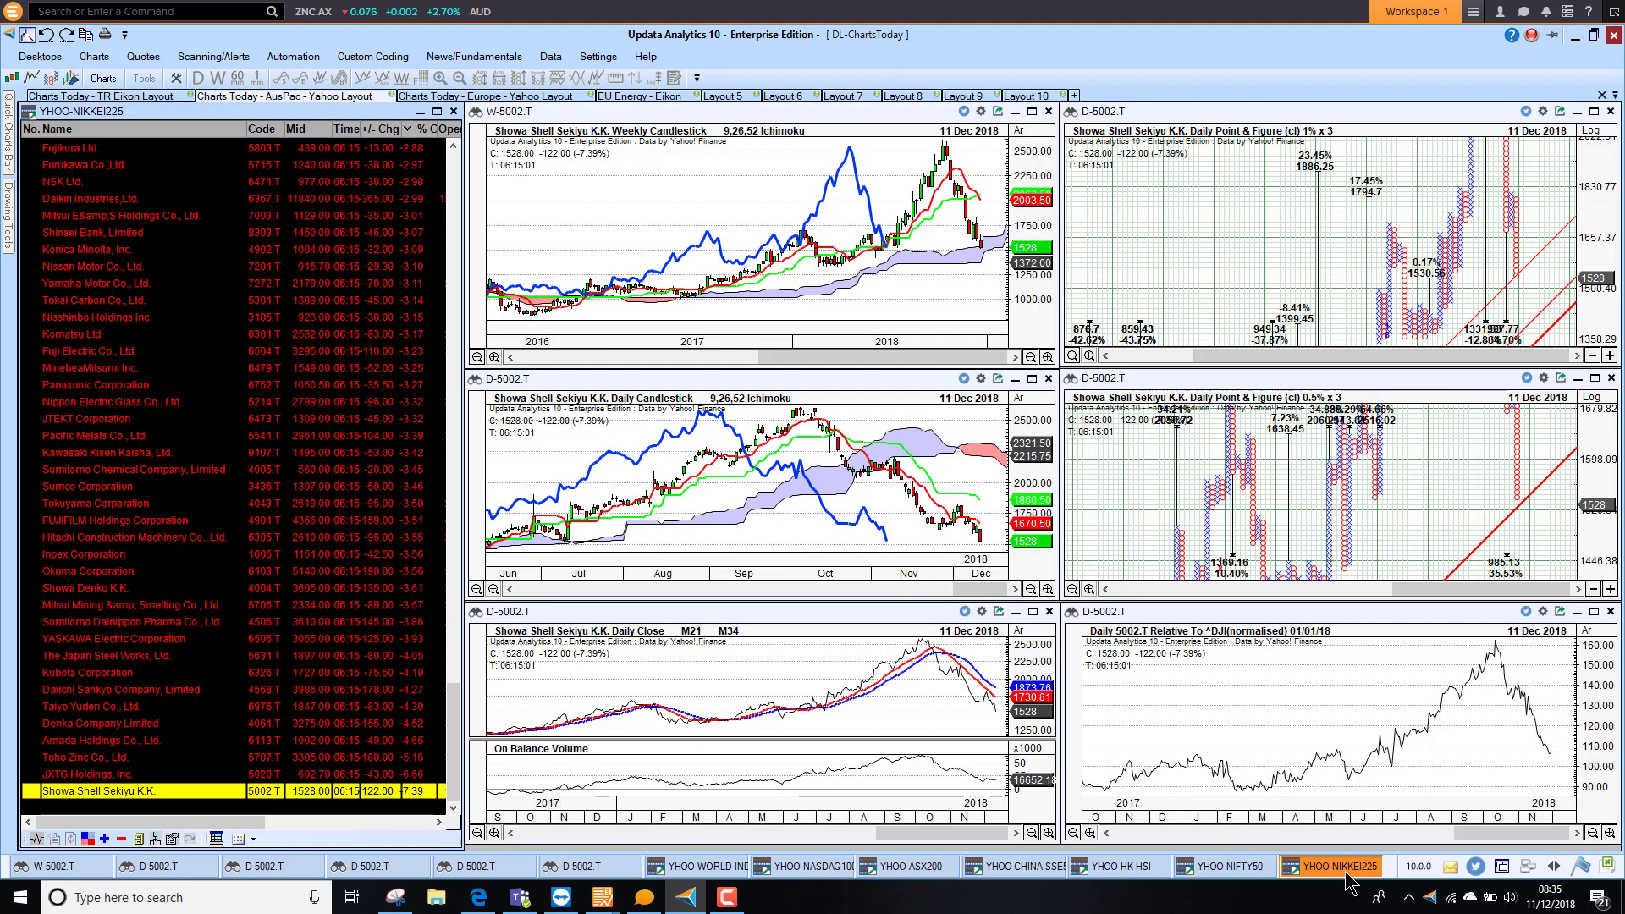
Open the European markets layout, sort the FTSE 100 by % change, and chart Ashtead Group
click(498, 96)
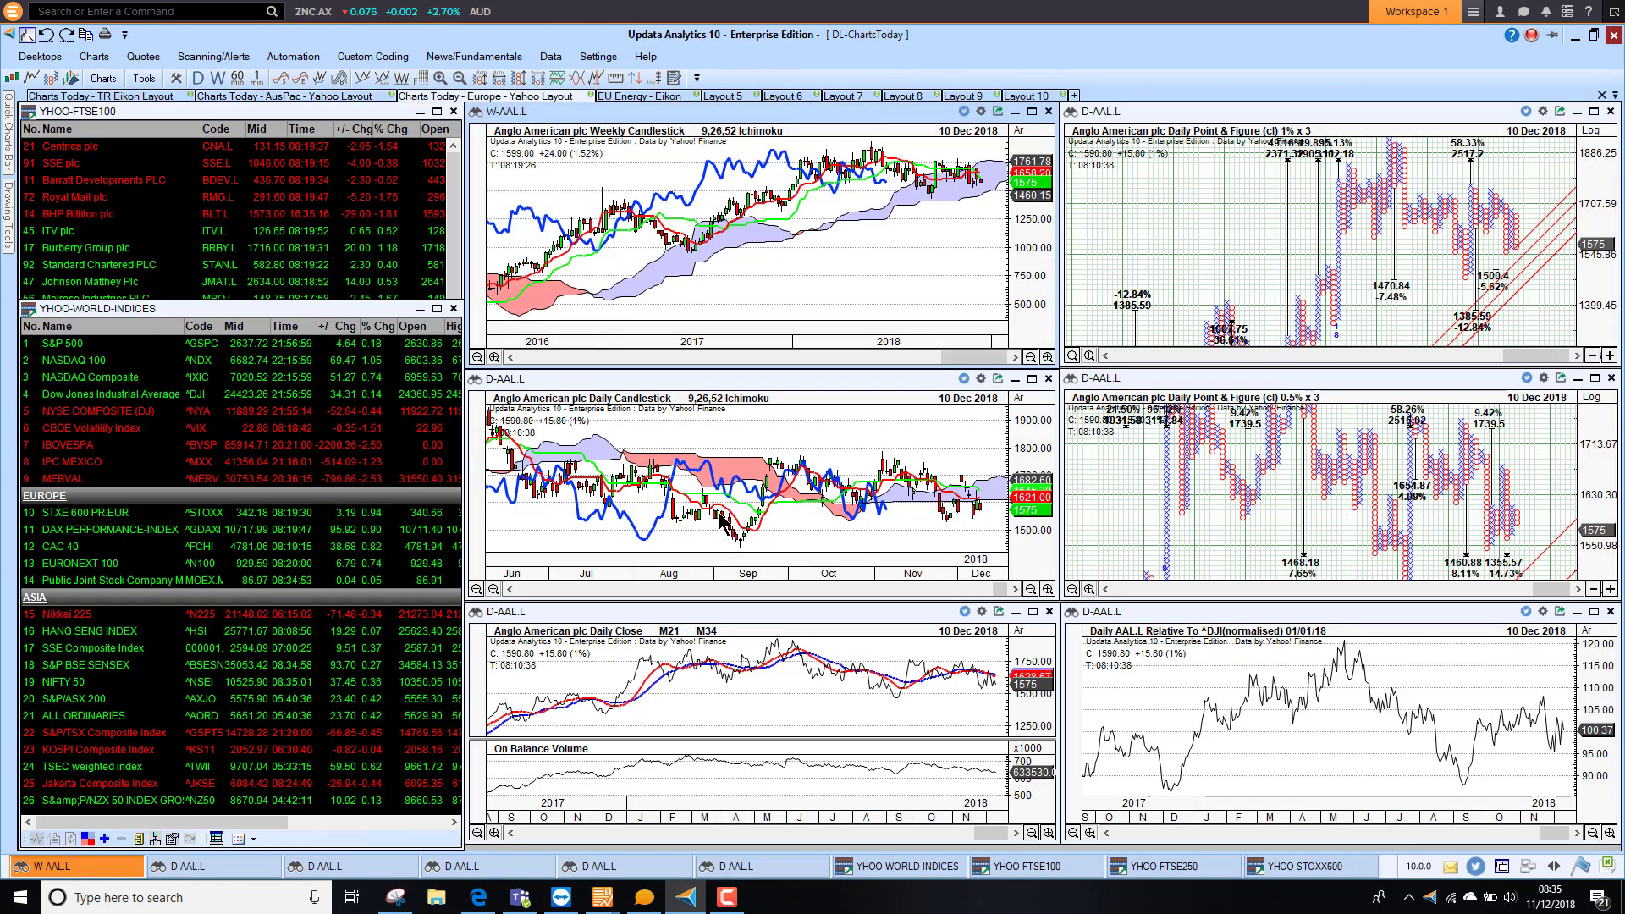
click(298, 111)
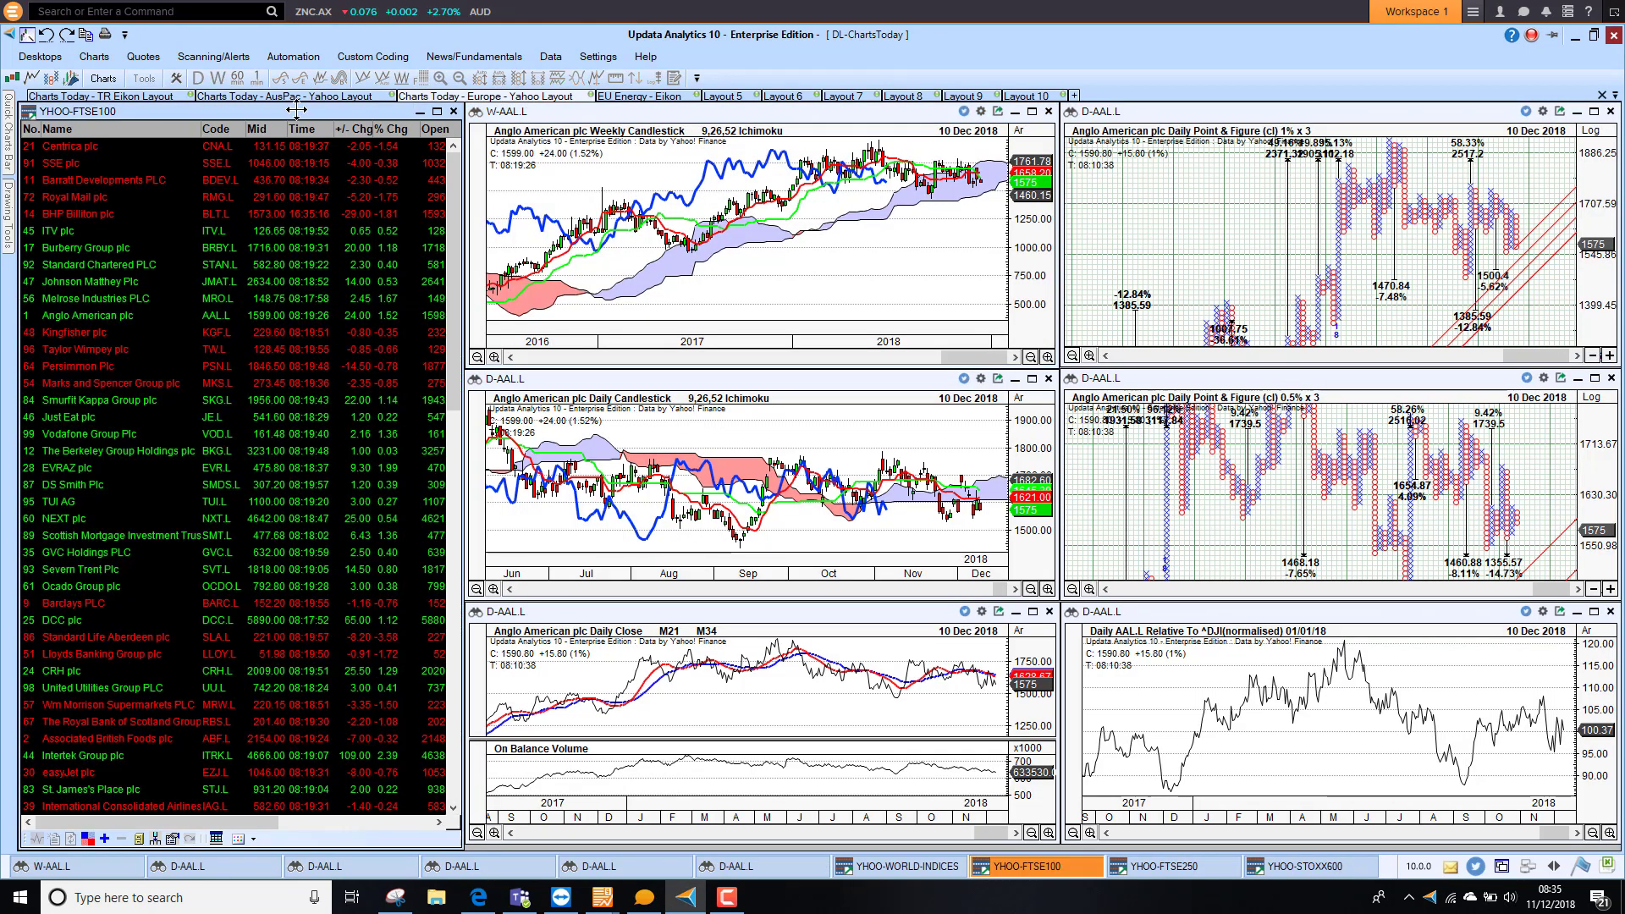
click(404, 130)
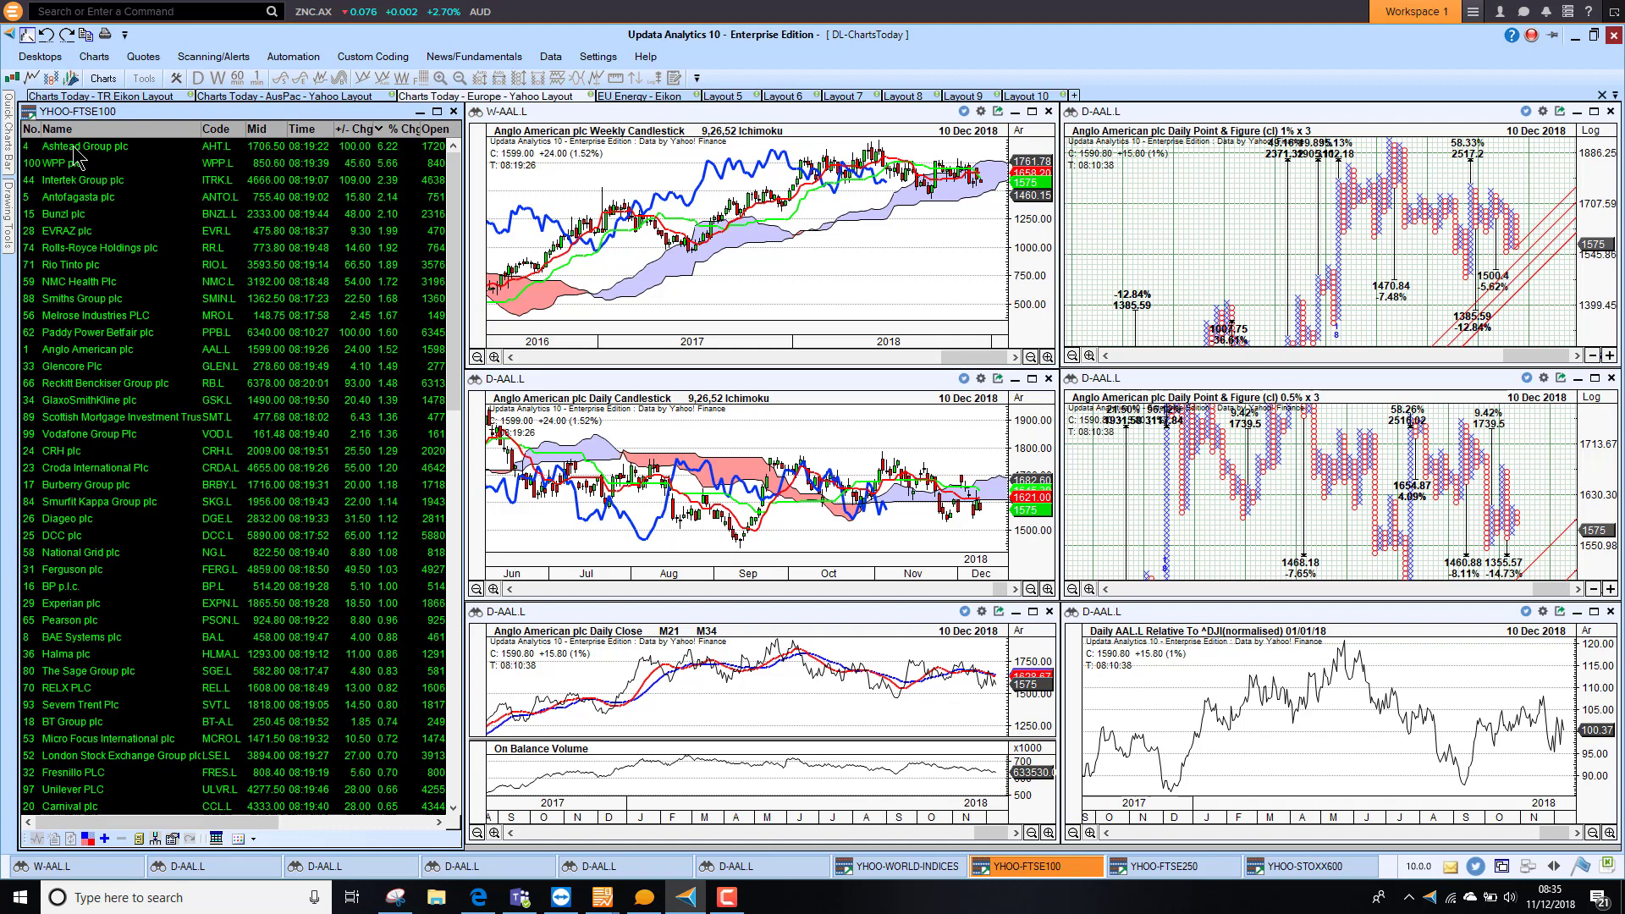
click(75, 151)
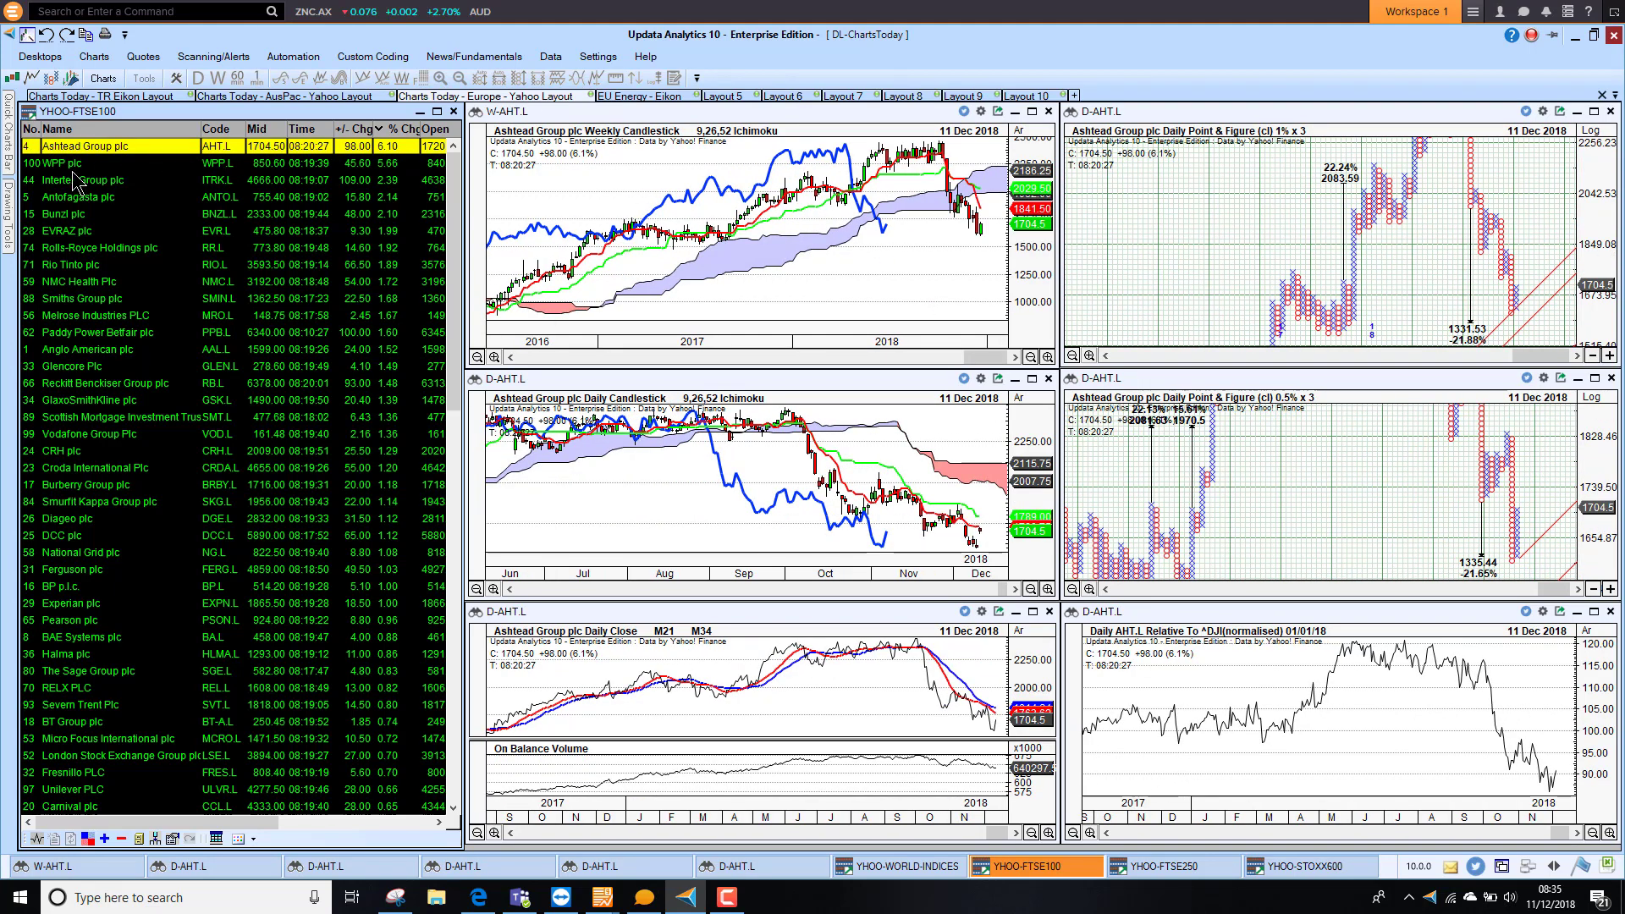
Chart WPP, Intertek and Antofagasta in turn, ending on Rio Tinto plc
click(65, 164)
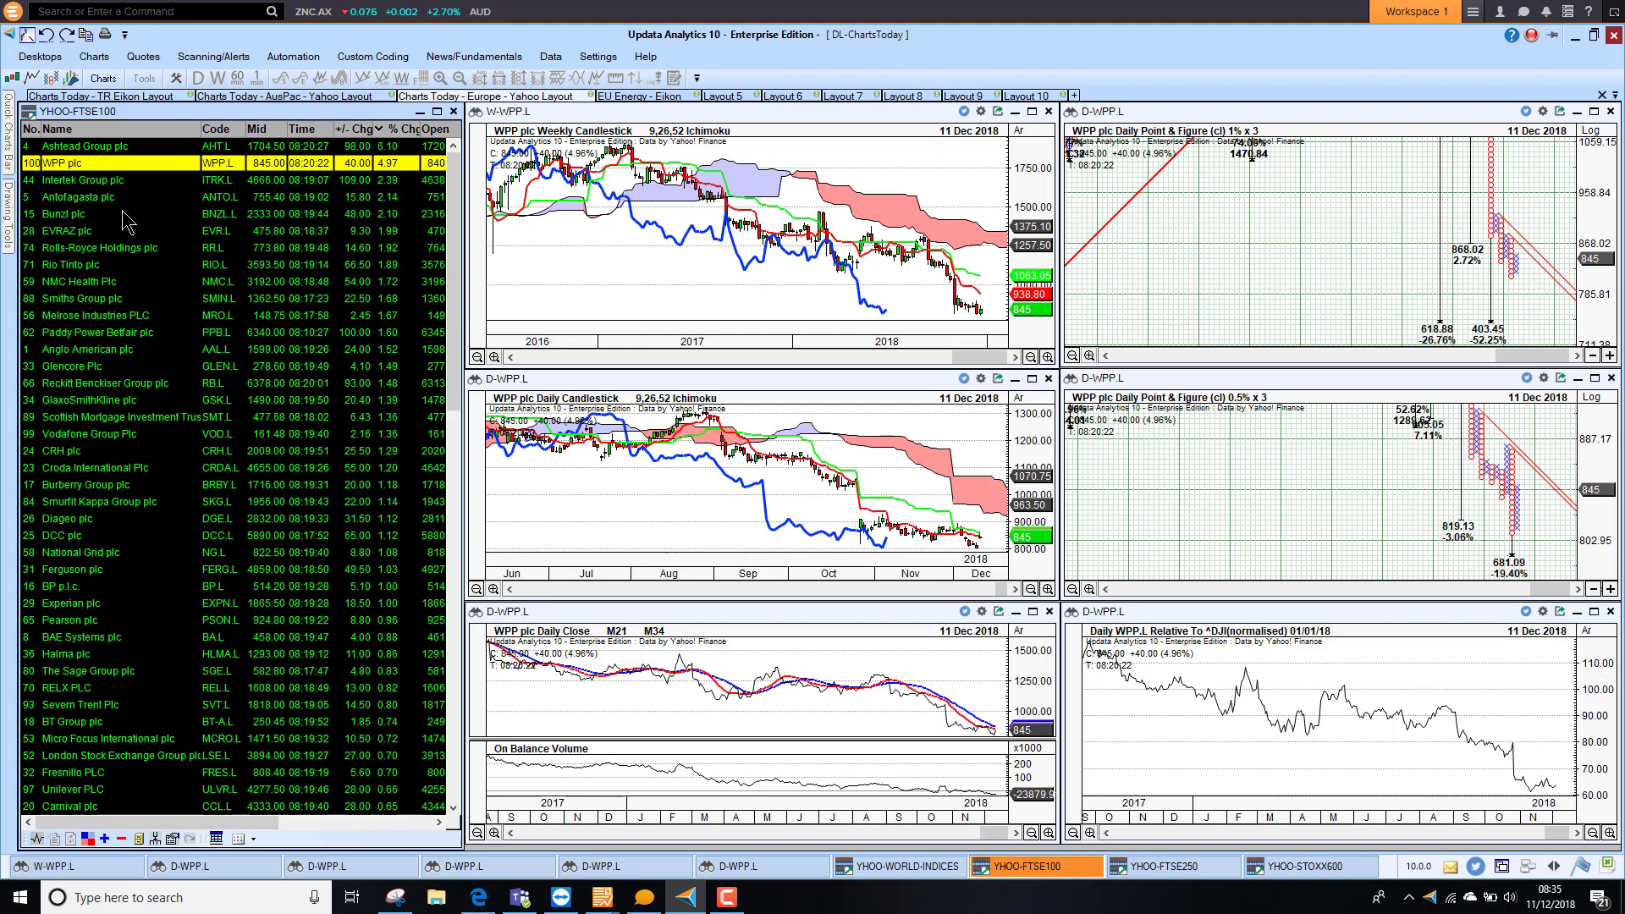
click(75, 181)
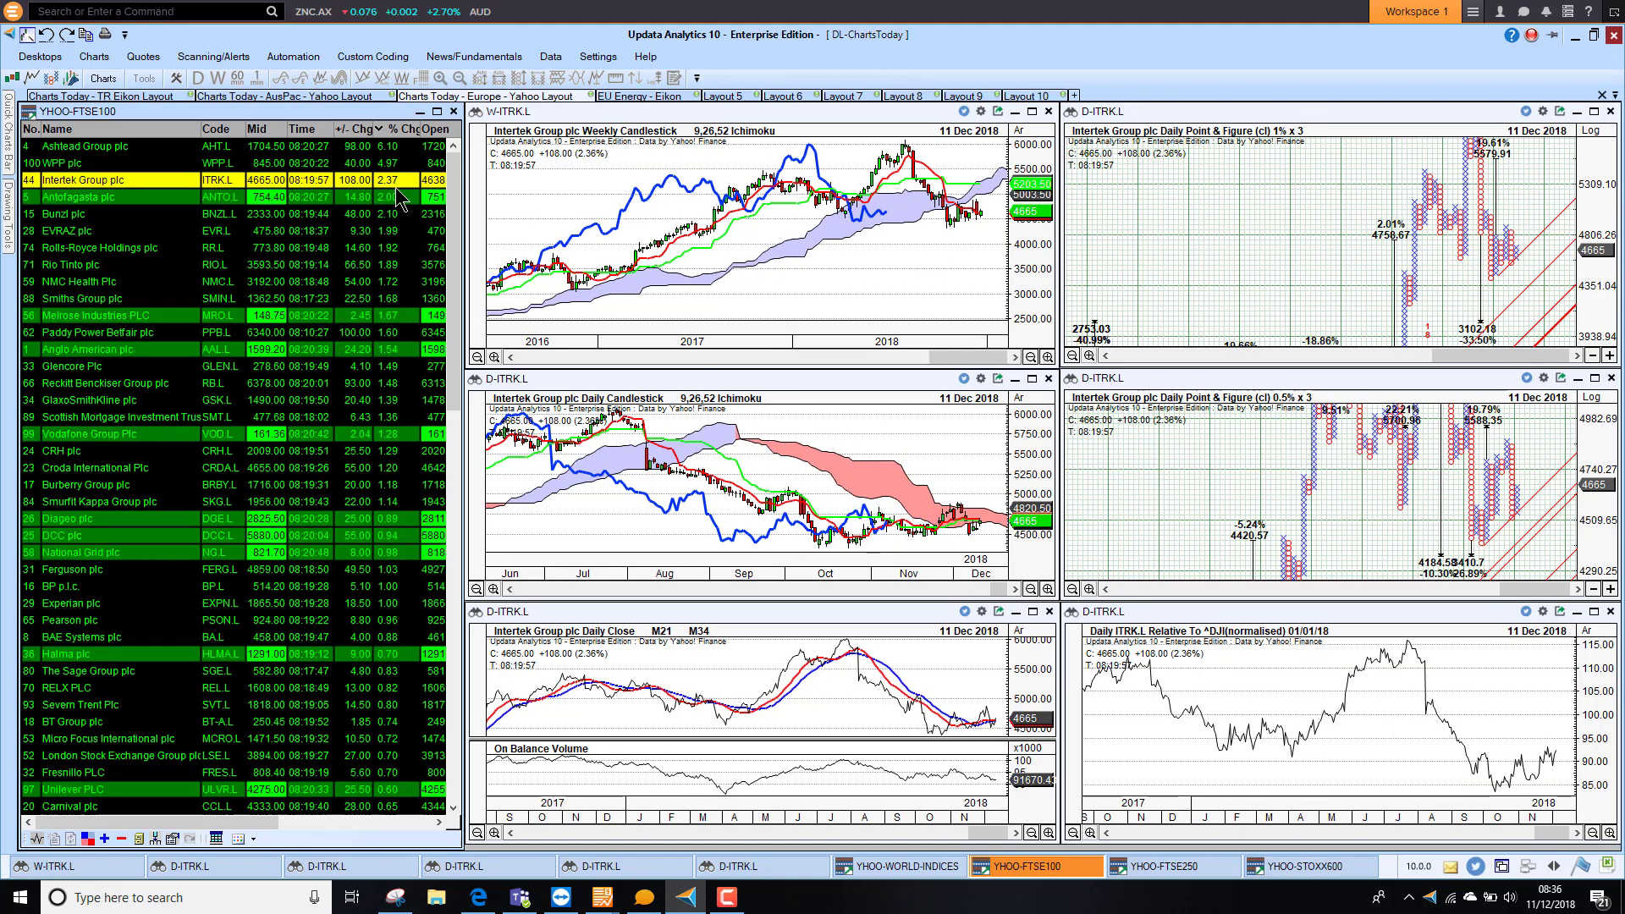
click(112, 196)
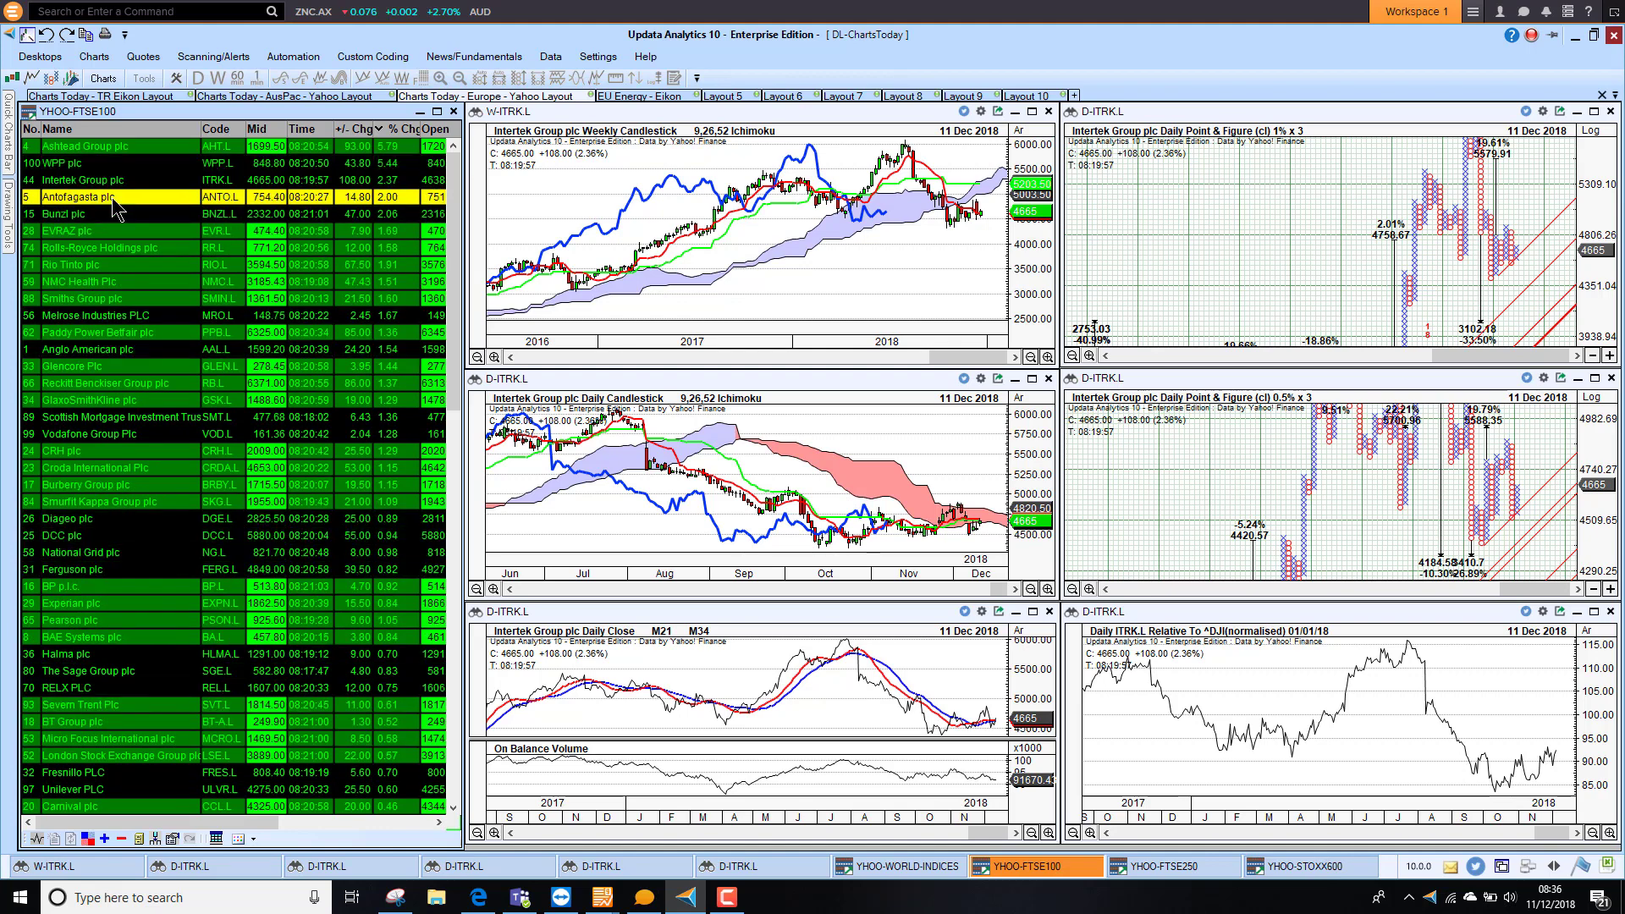
click(78, 265)
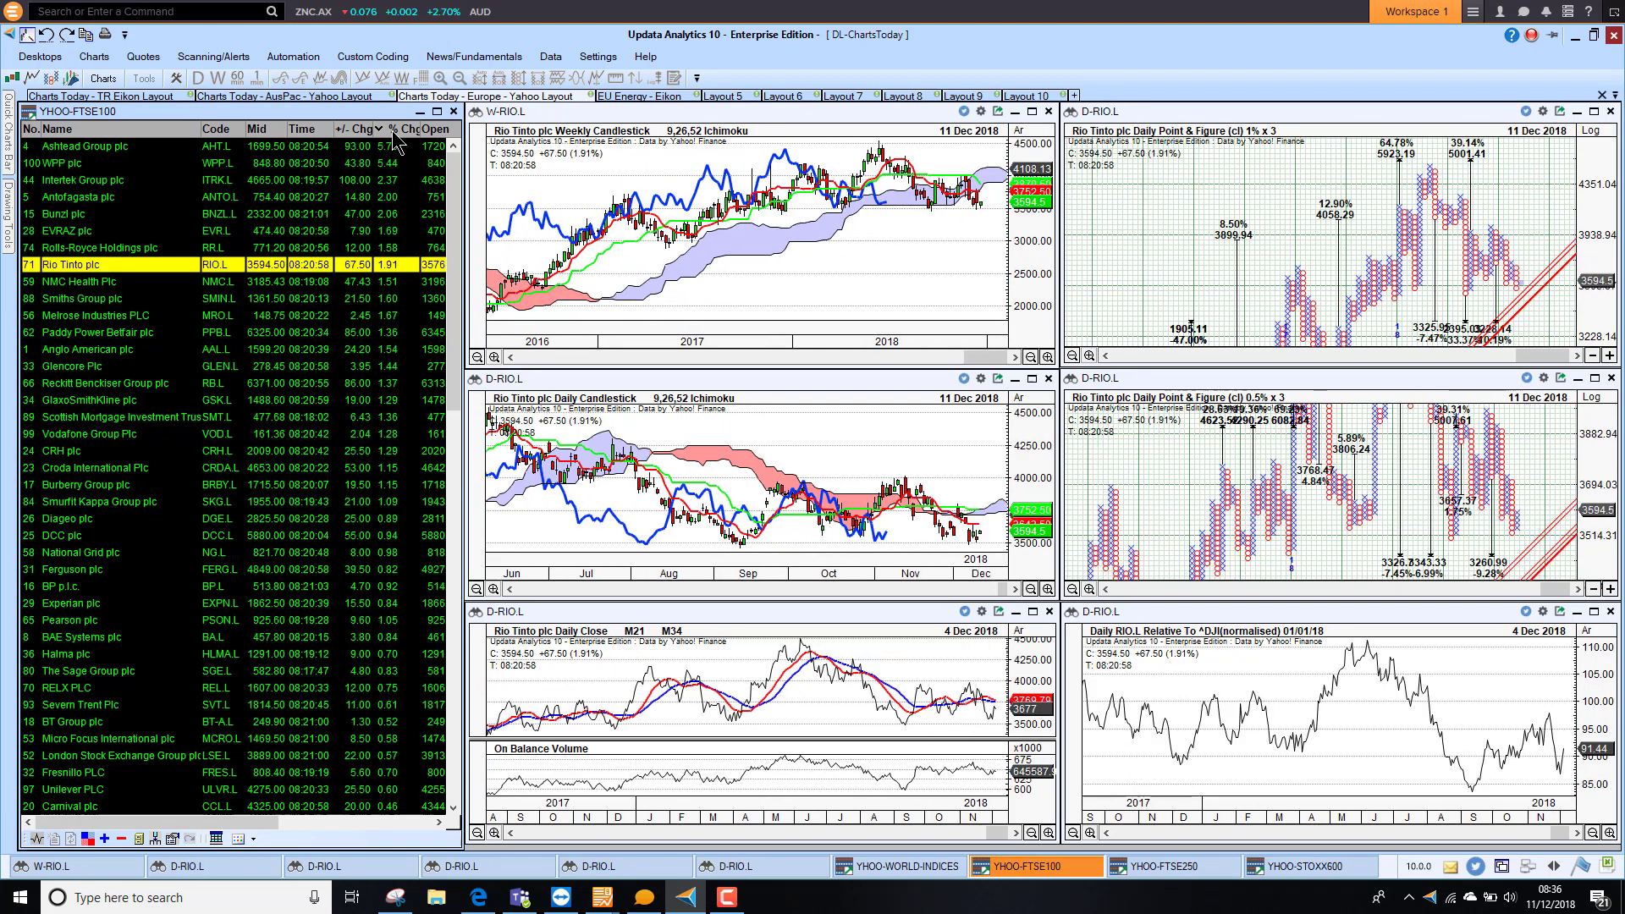
Sort the FTSE 100 fallers first and chart Standard Life, Lloyds, Centrica, then Wm Morrison
click(393, 133)
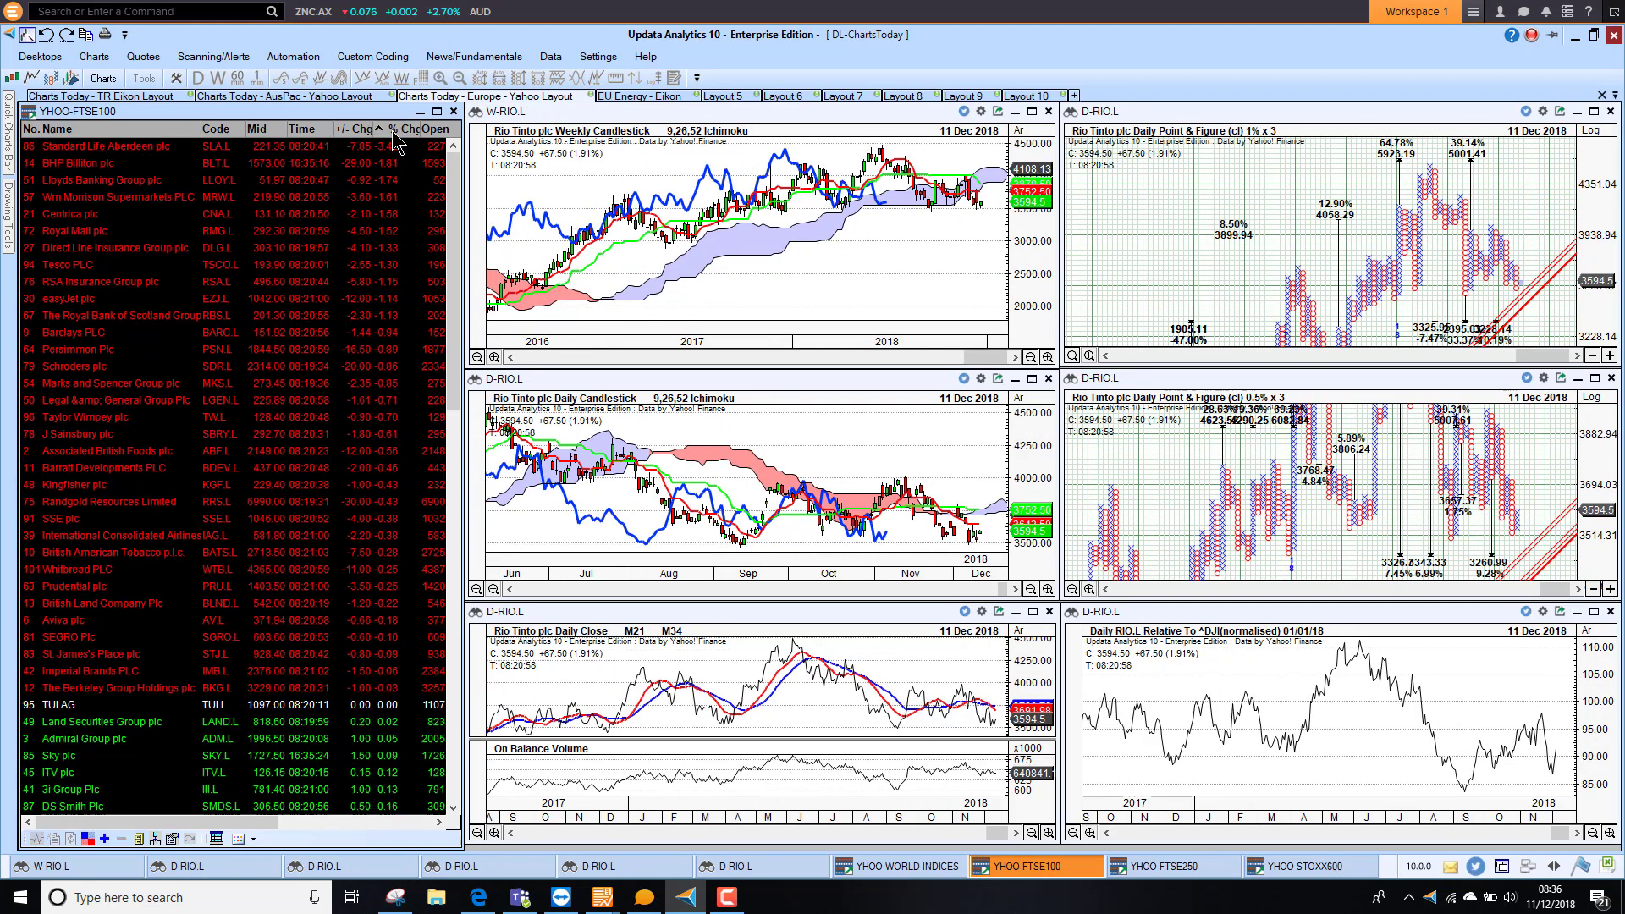
click(103, 146)
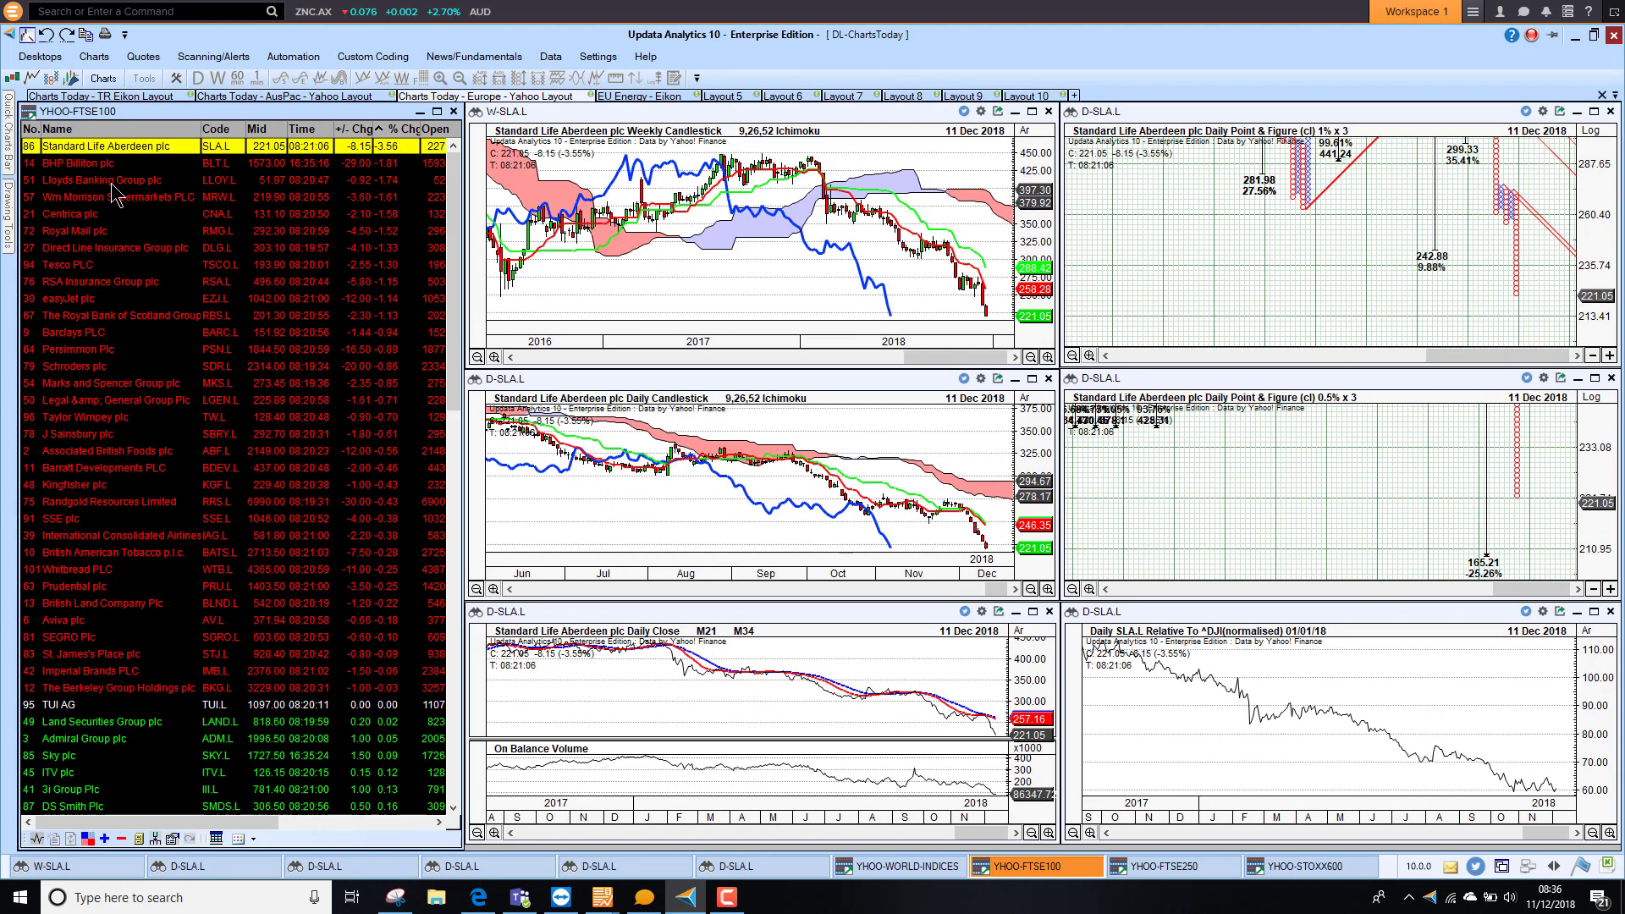
click(112, 185)
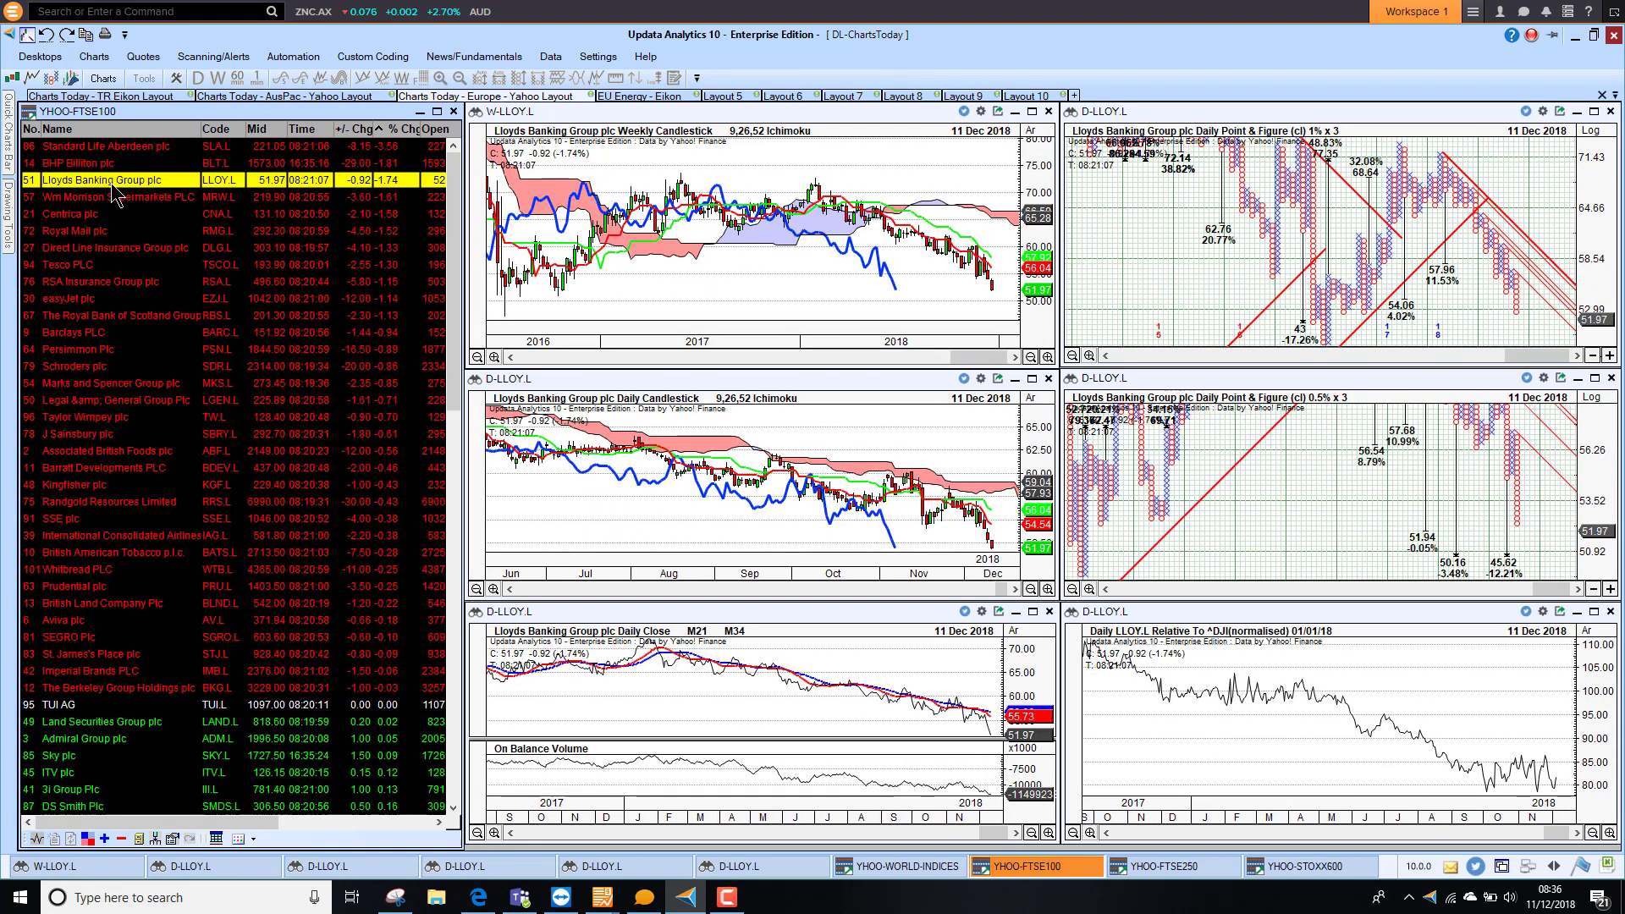
click(73, 221)
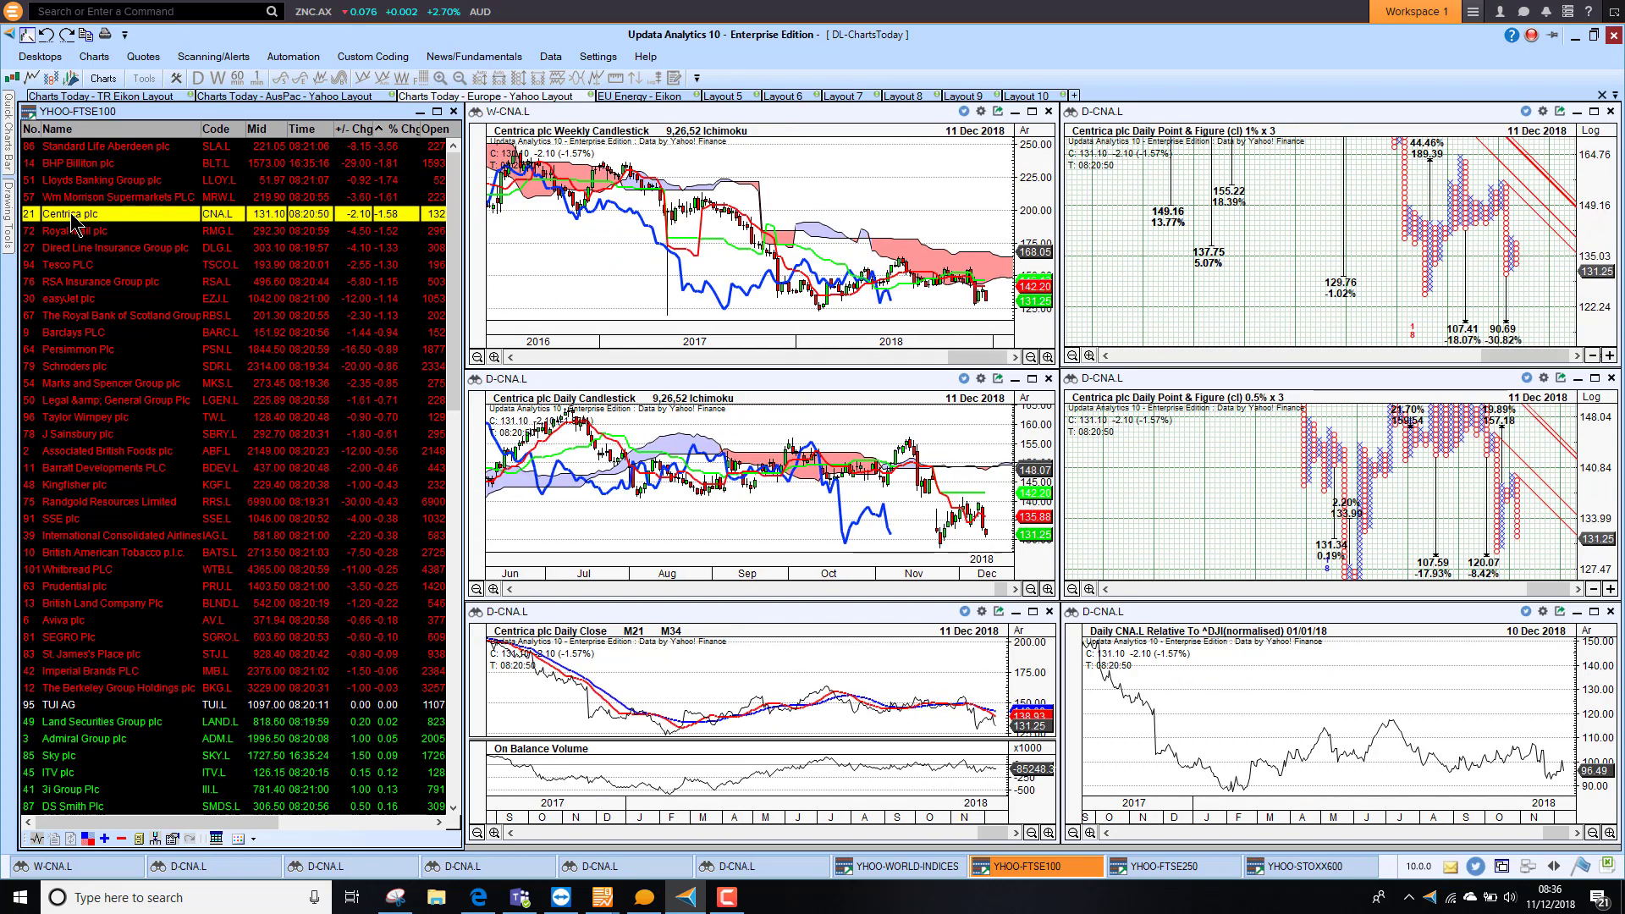
click(90, 201)
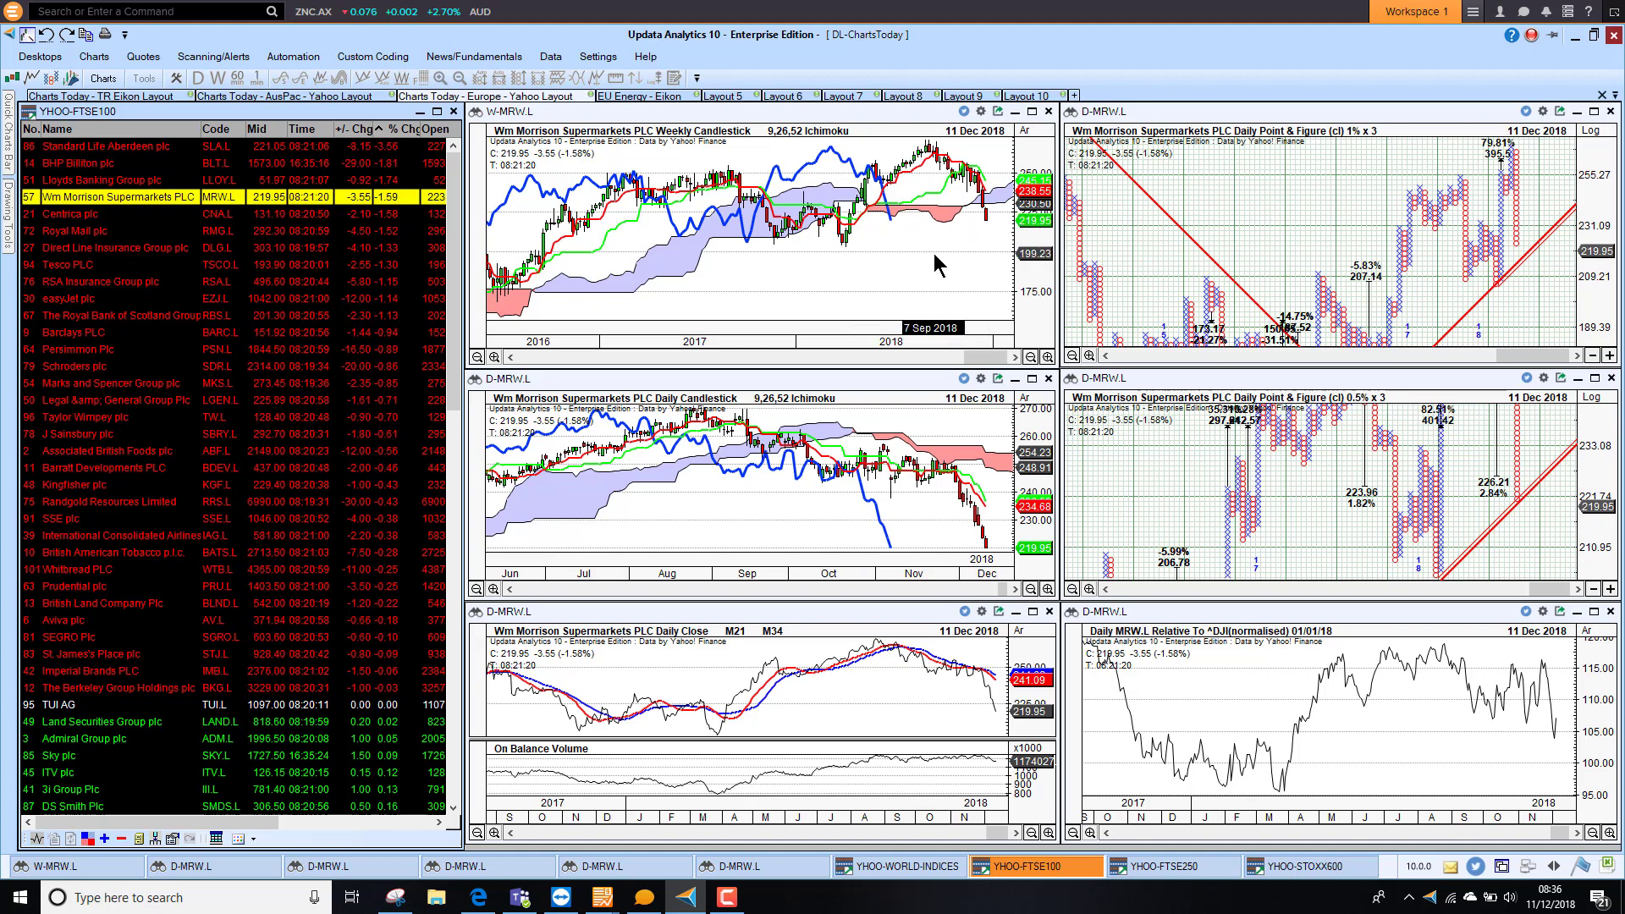
click(1168, 866)
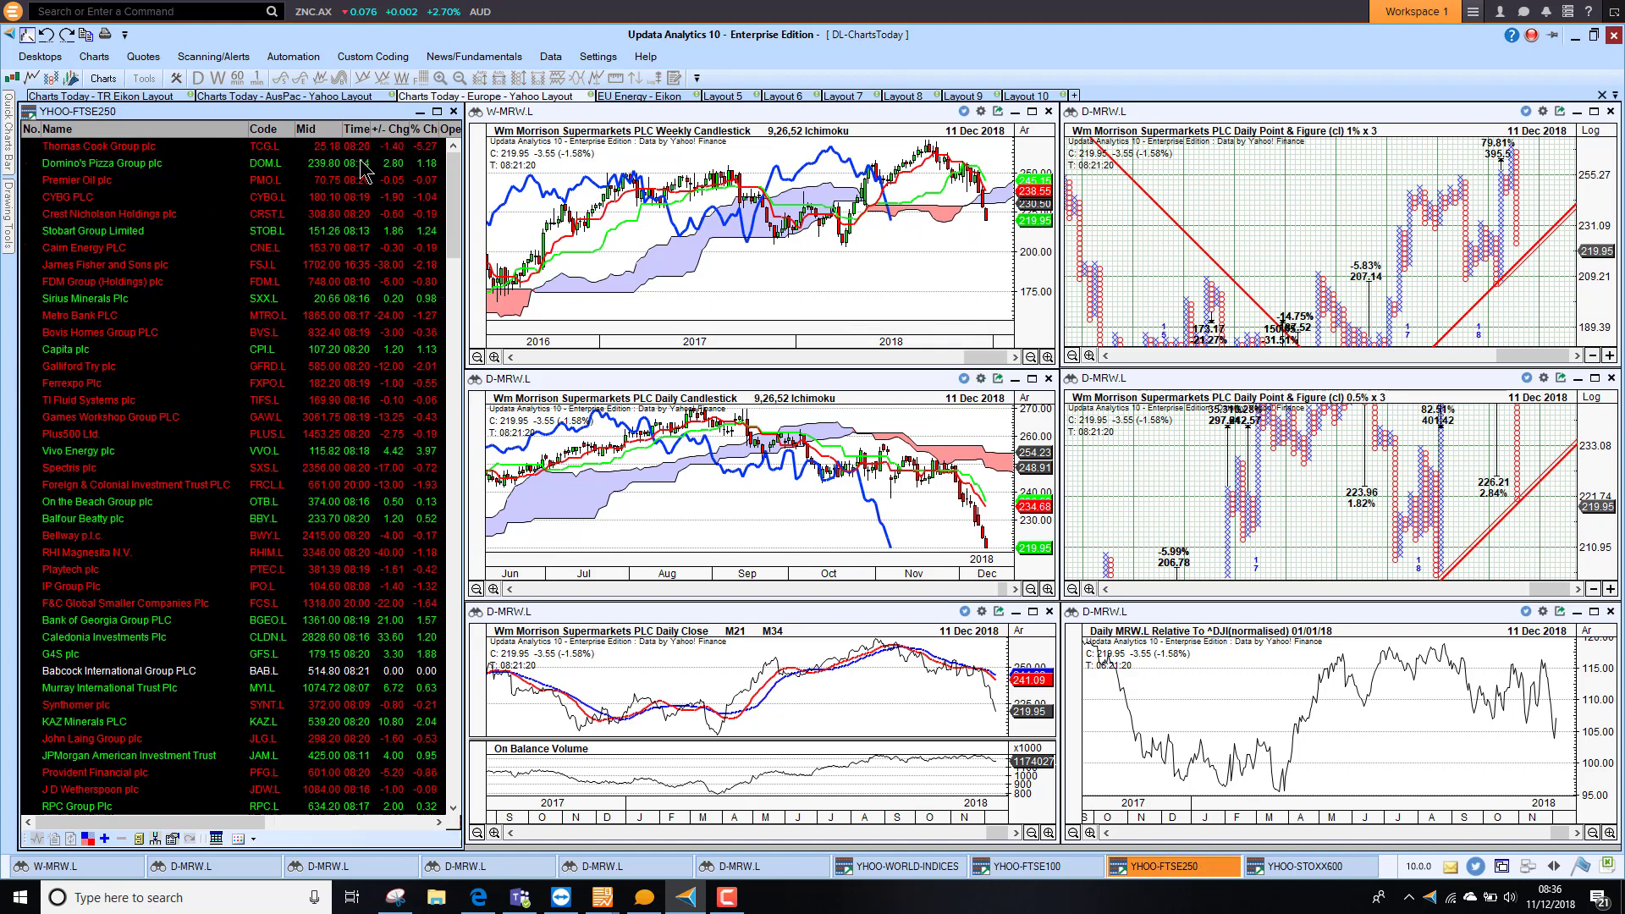
Sort the FTSE 250 gainers first to chart Indivior and Vivo Energy, then fallers first for Superdry
click(421, 130)
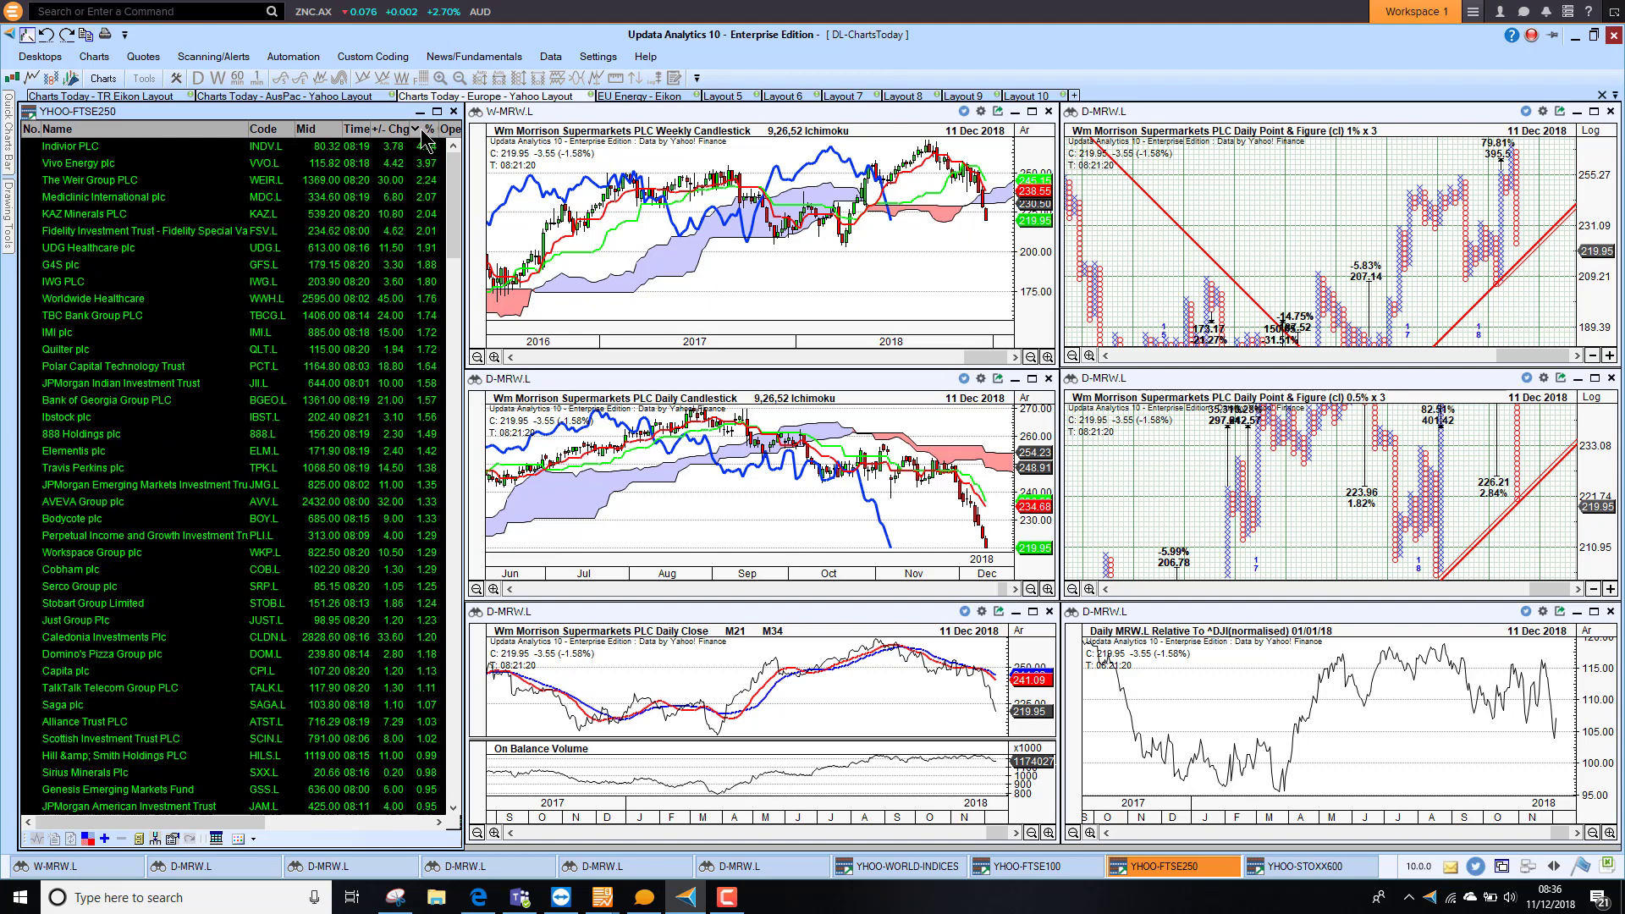
click(85, 153)
click(87, 165)
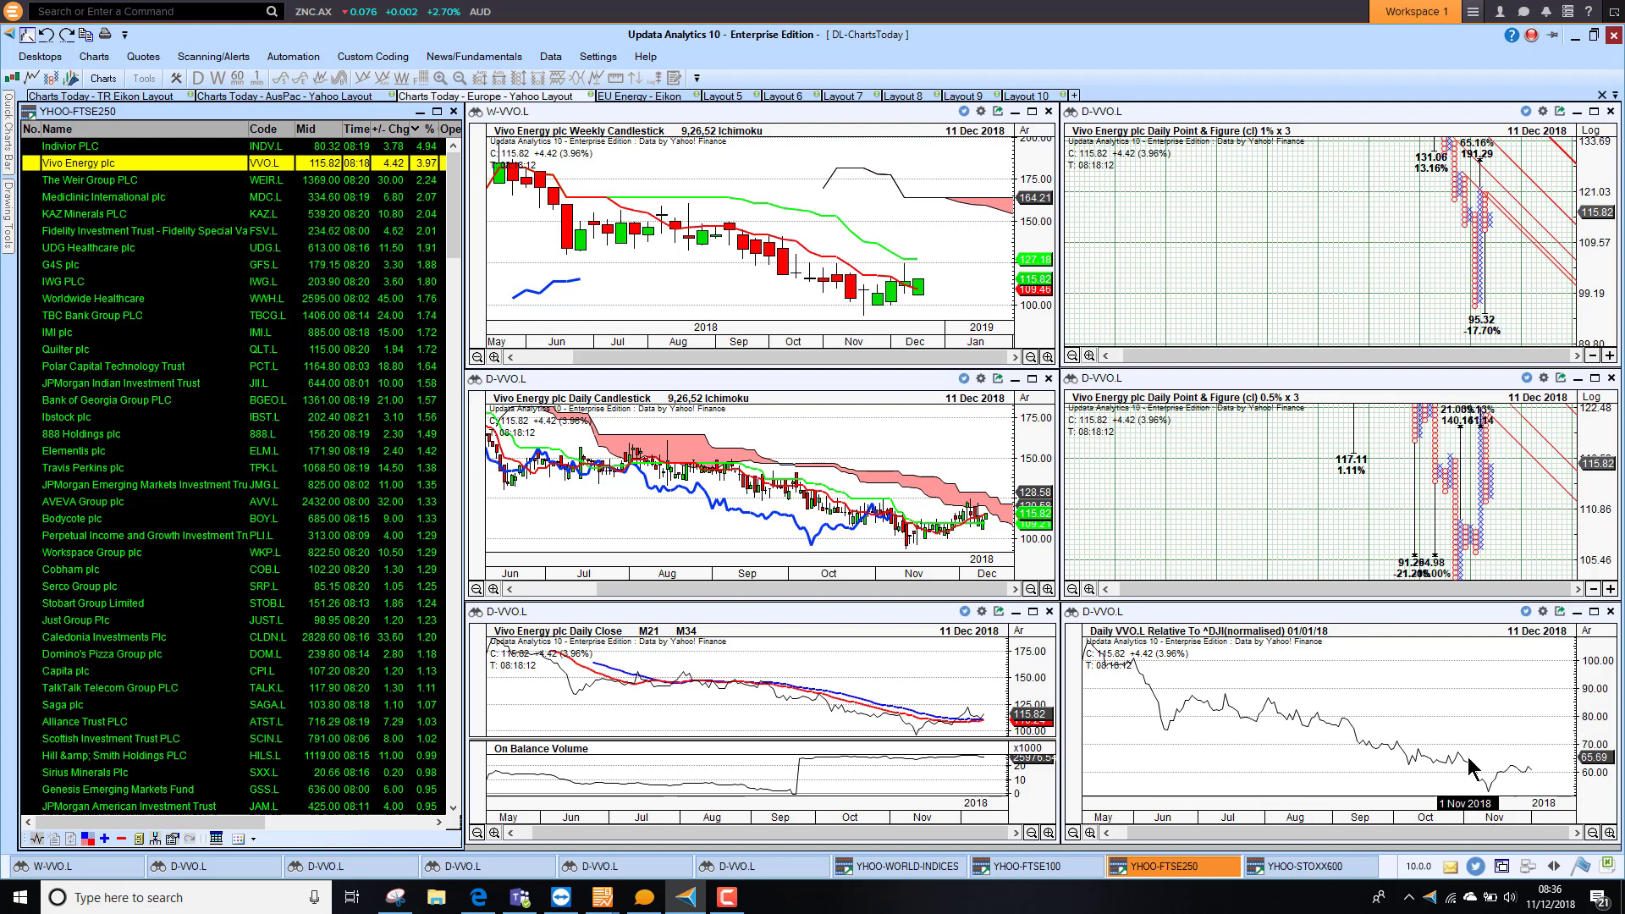
click(428, 131)
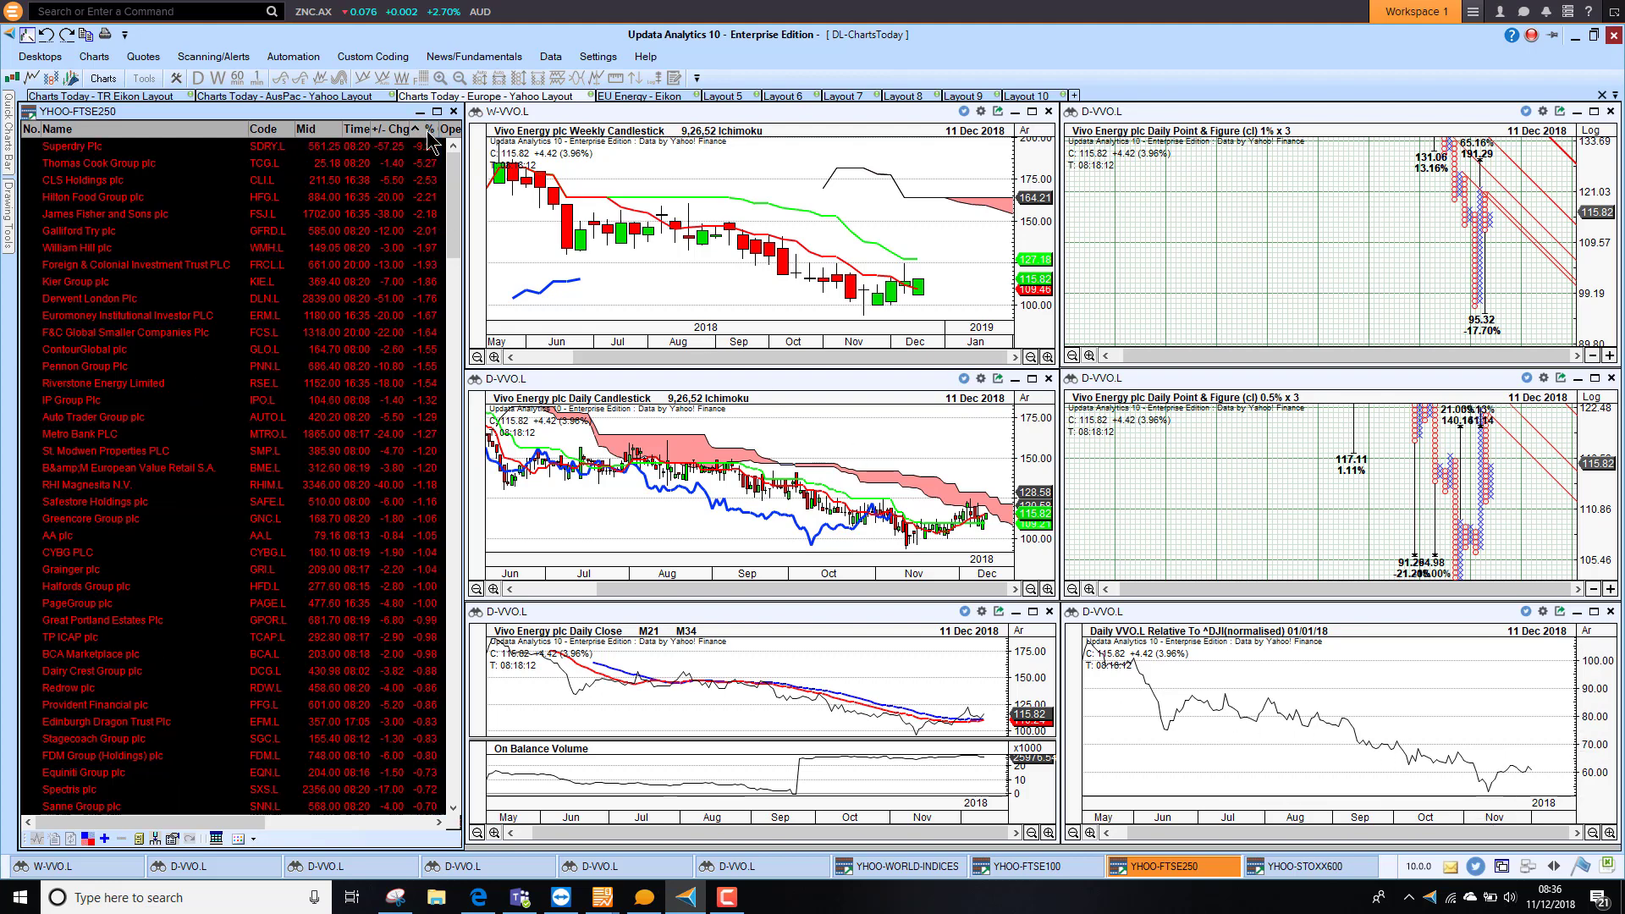
click(76, 152)
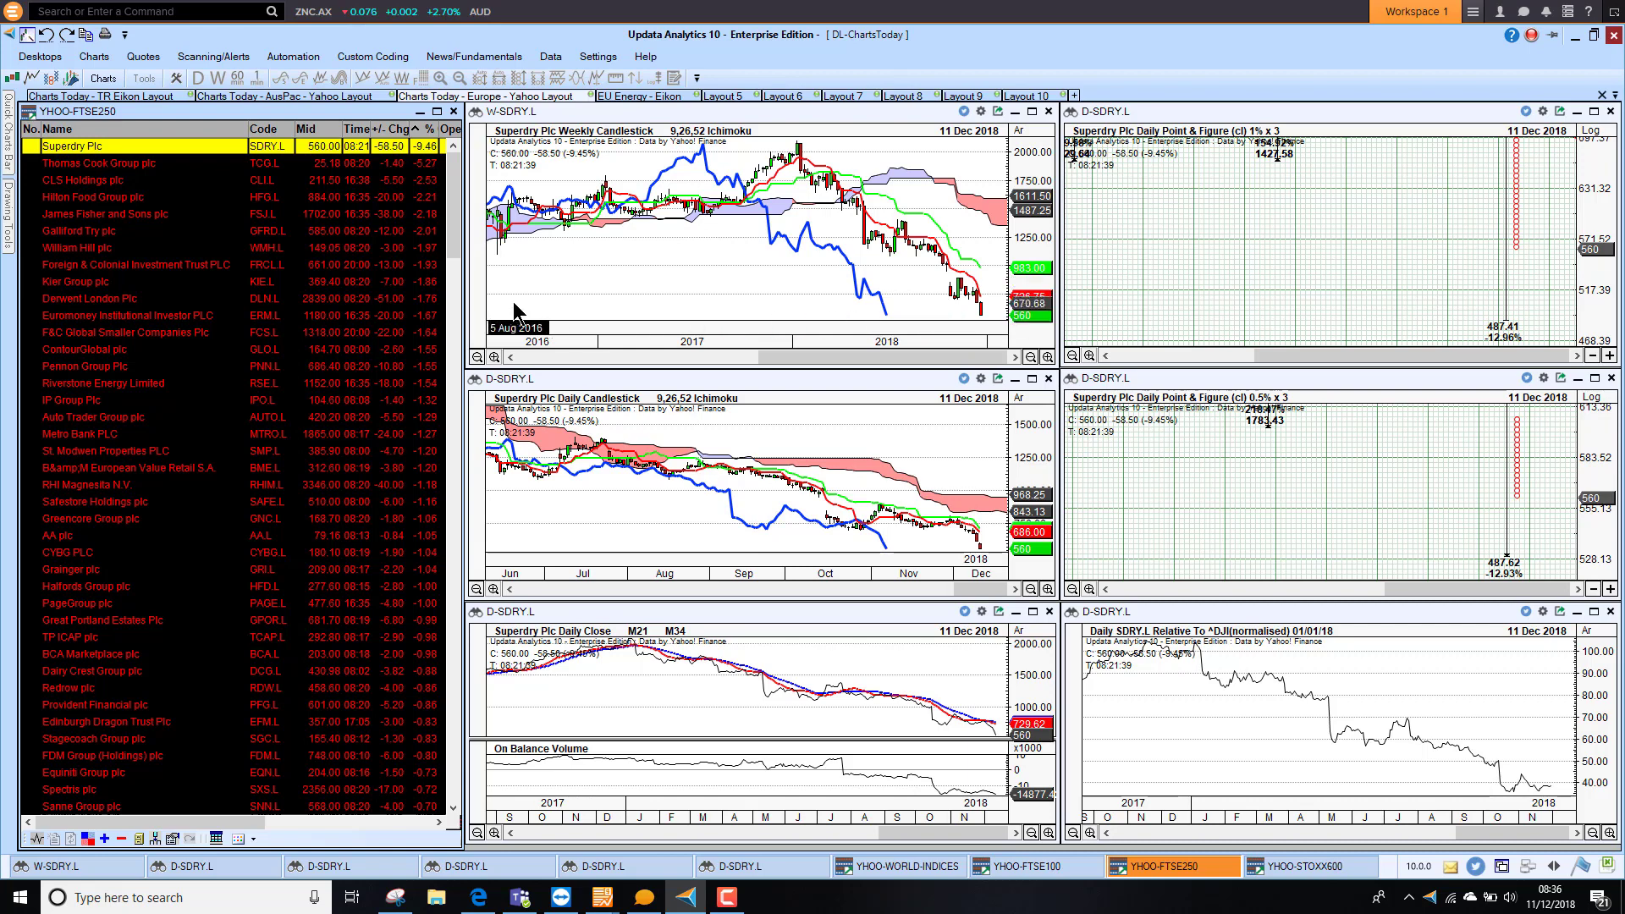
Maximize Superdry's weekly Ichimoku chart, restore the tiled layout, and chart Thomas Cook Group
click(1033, 113)
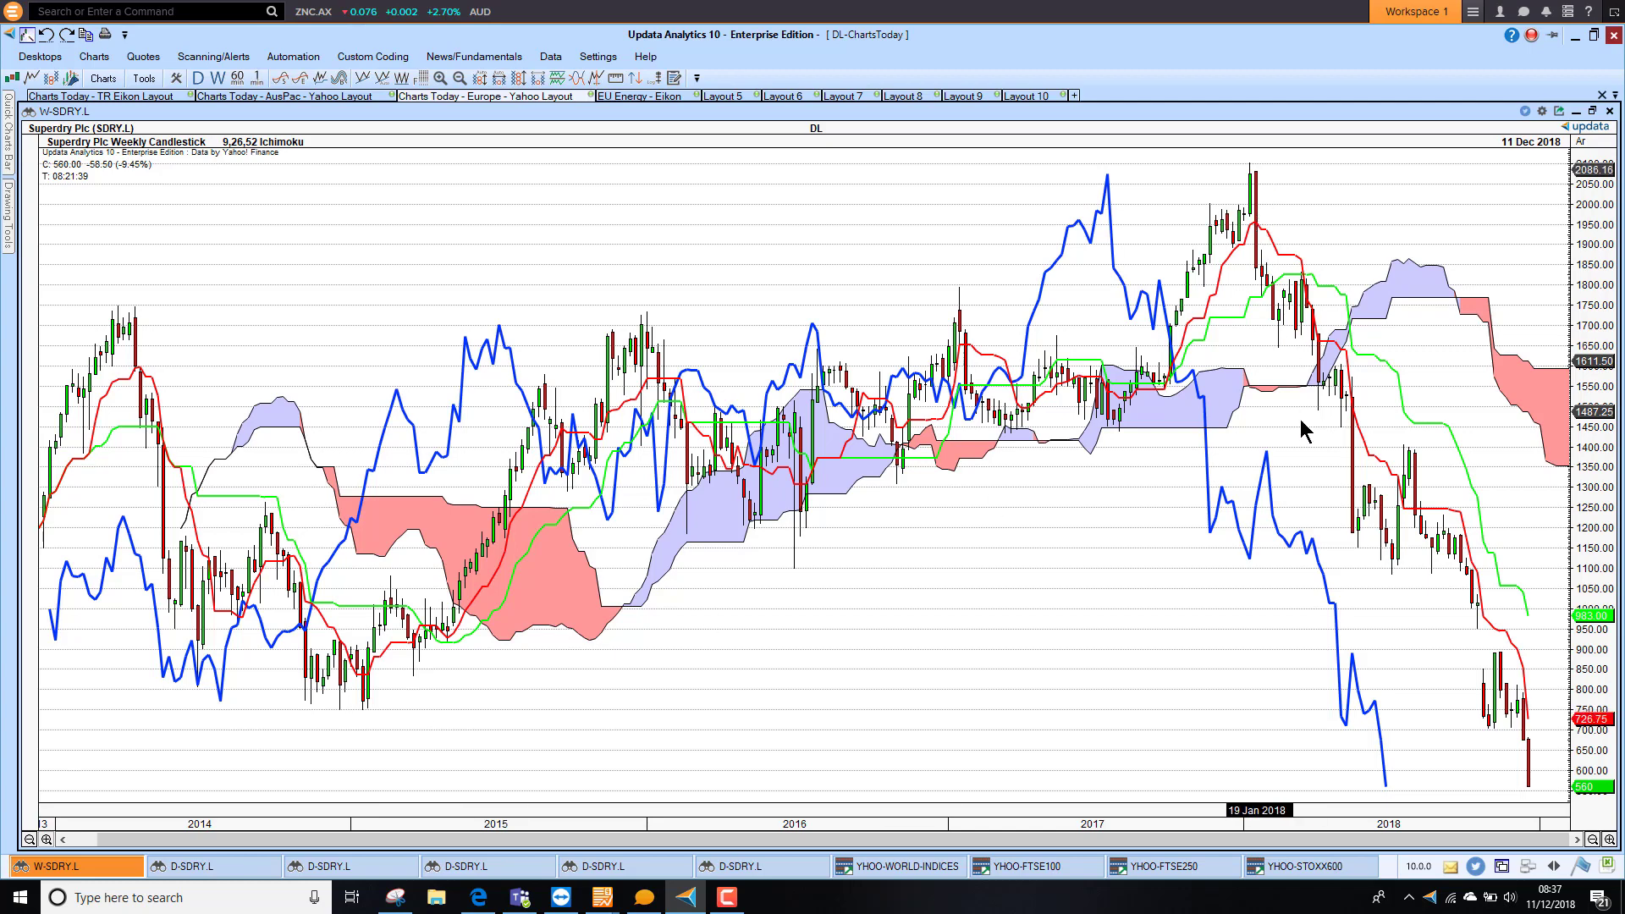
click(1591, 111)
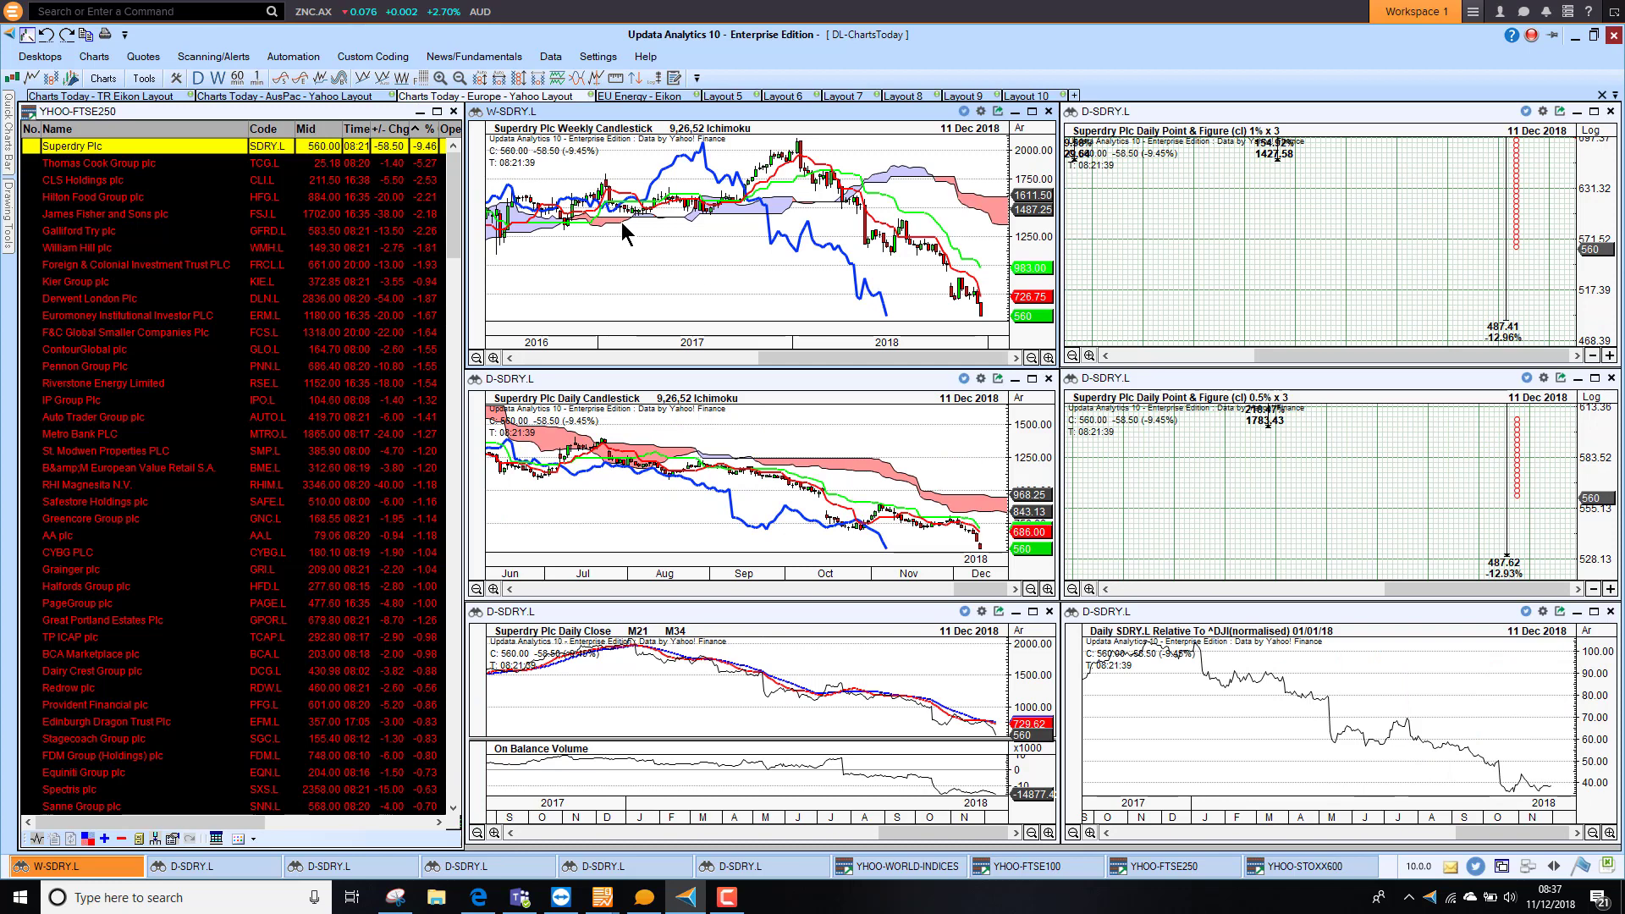
click(88, 167)
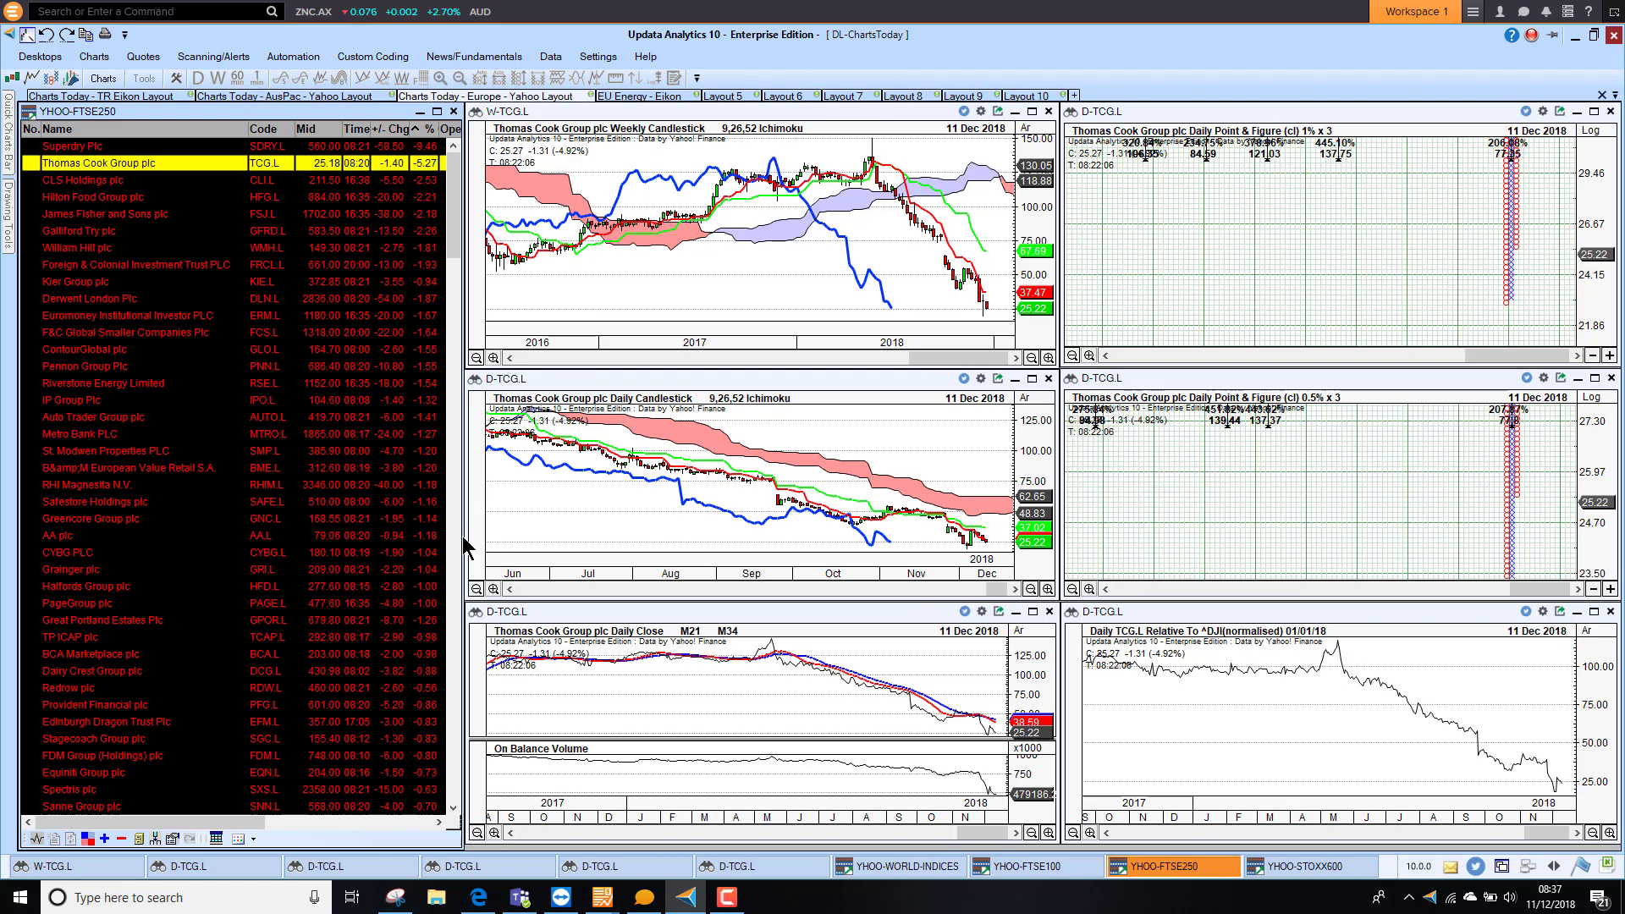
Switch to the STOXX 600 list, sort gainers first, chart Ambu A/S, then re-sort by % Chg
click(1270, 865)
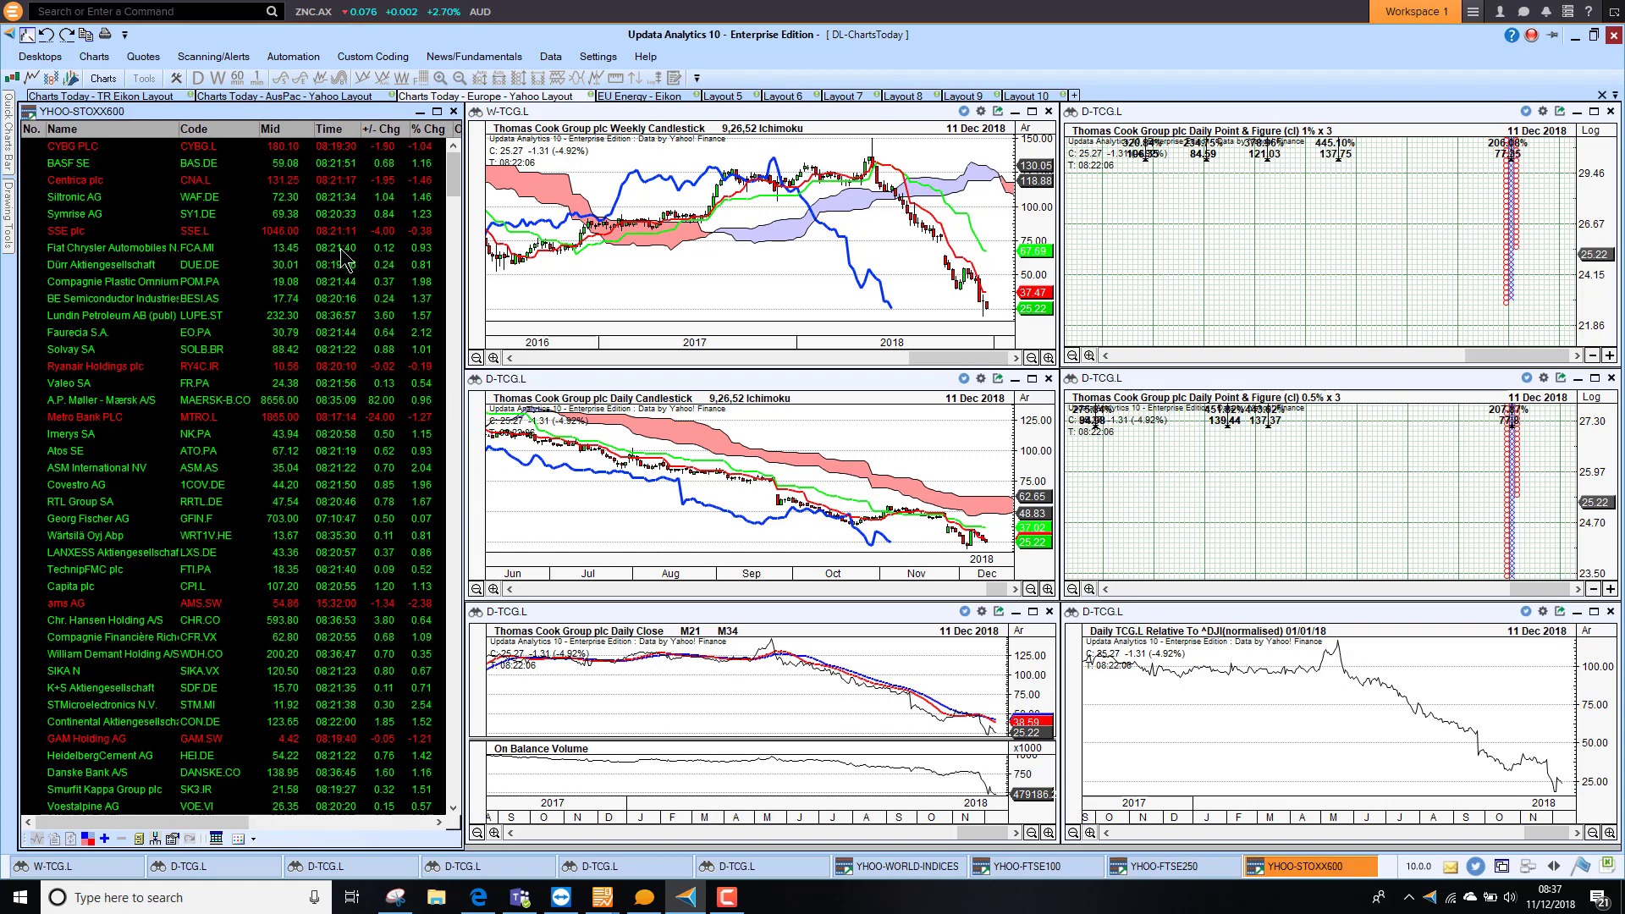
click(433, 129)
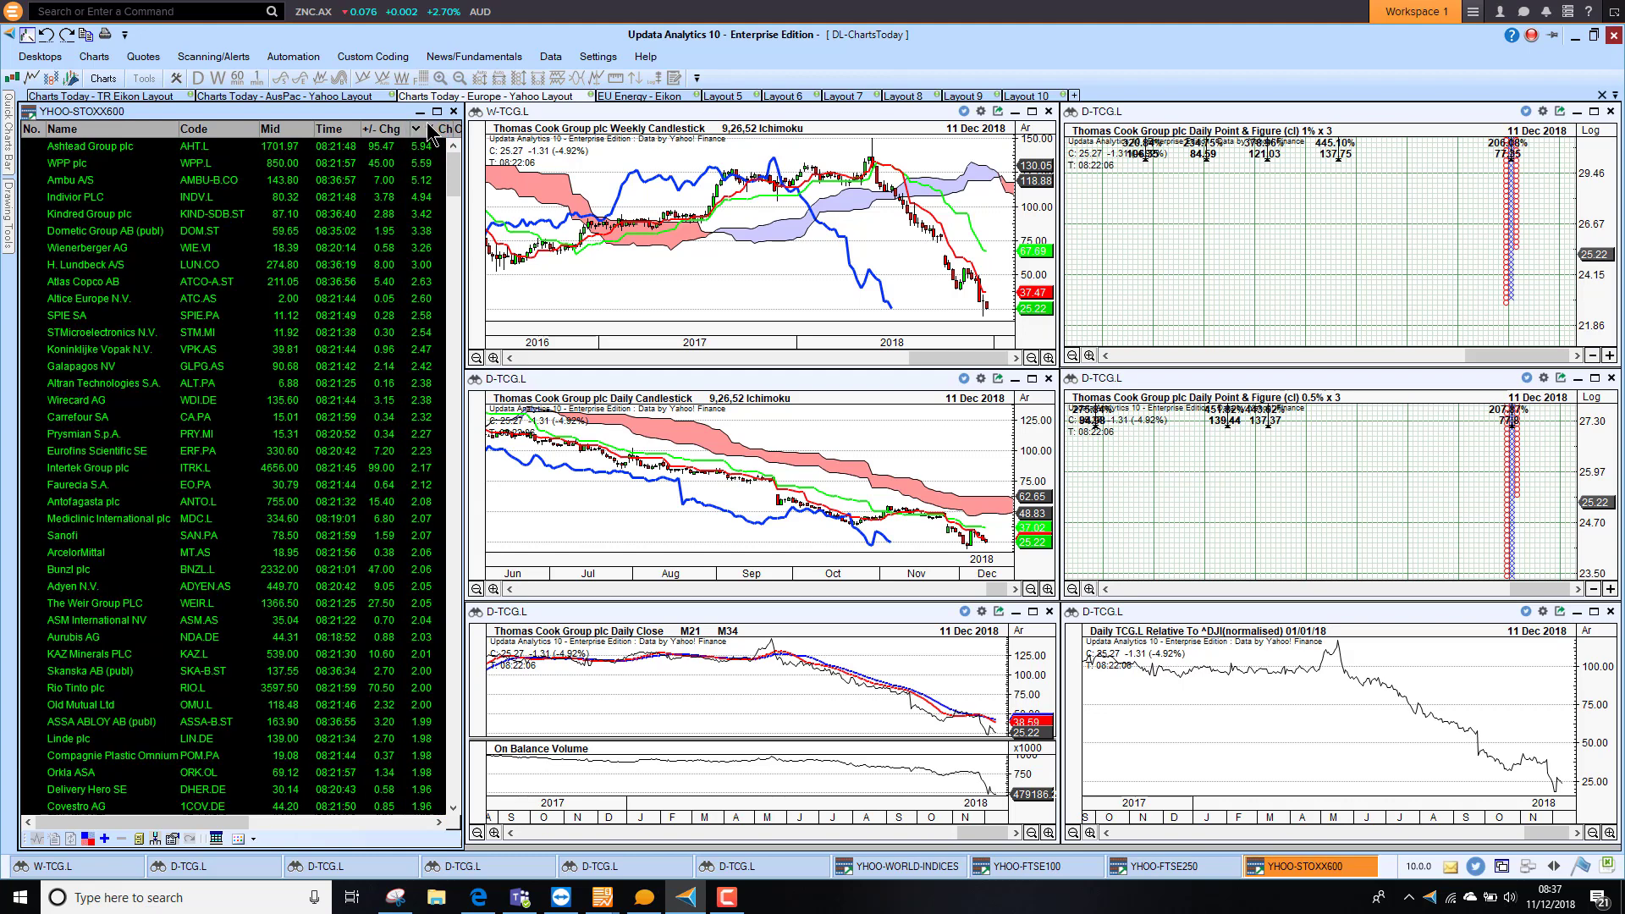
click(69, 186)
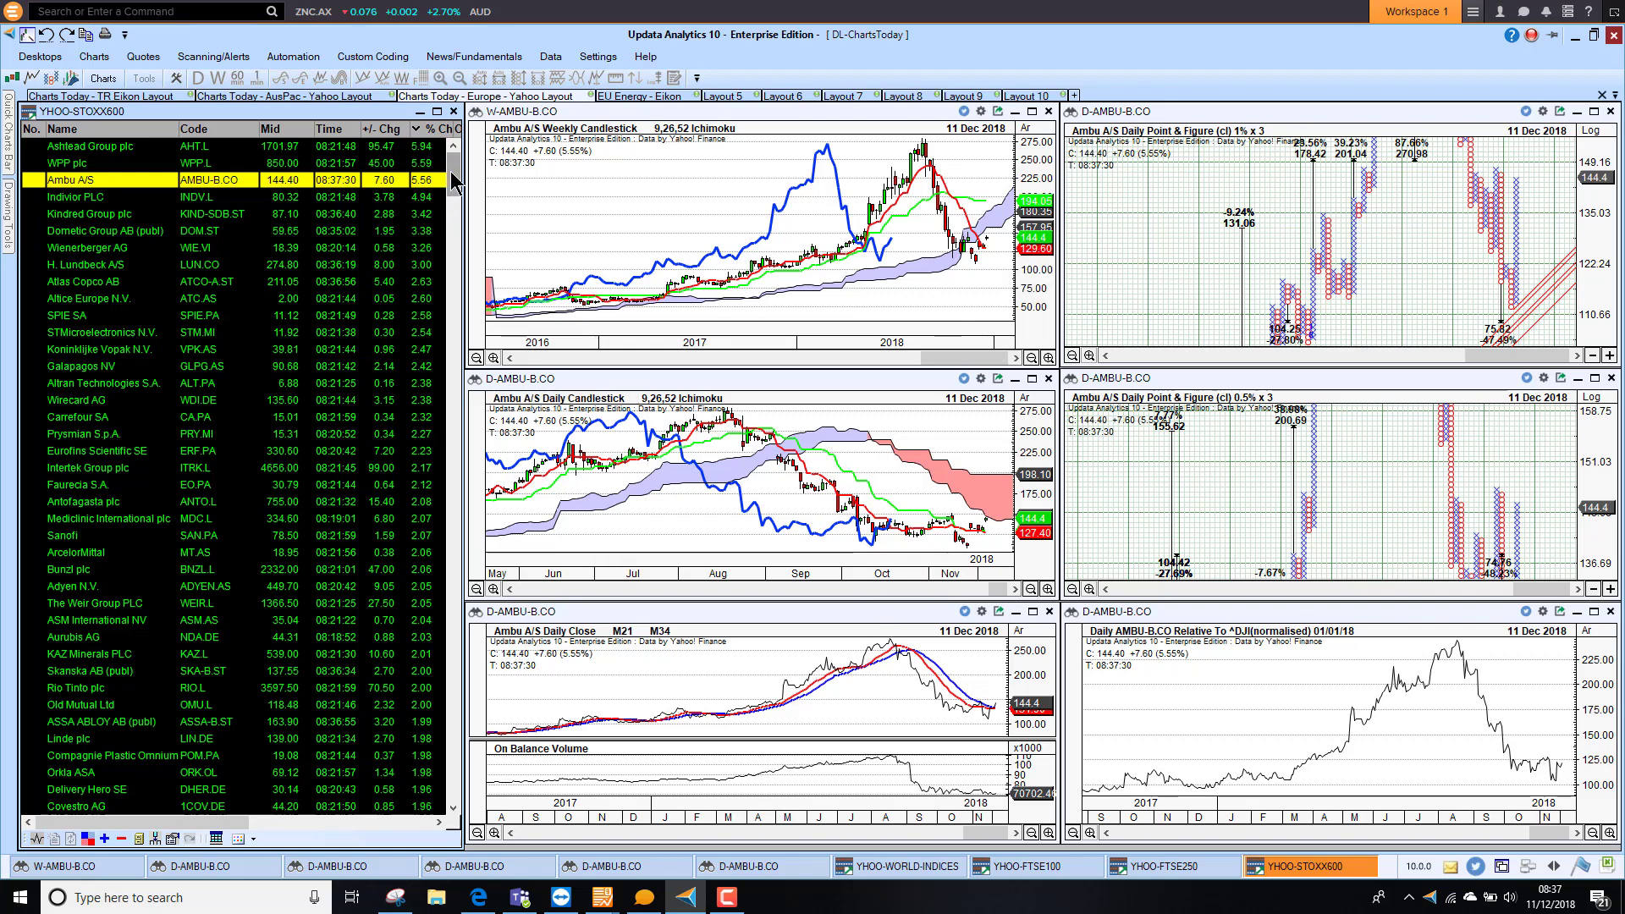
click(427, 131)
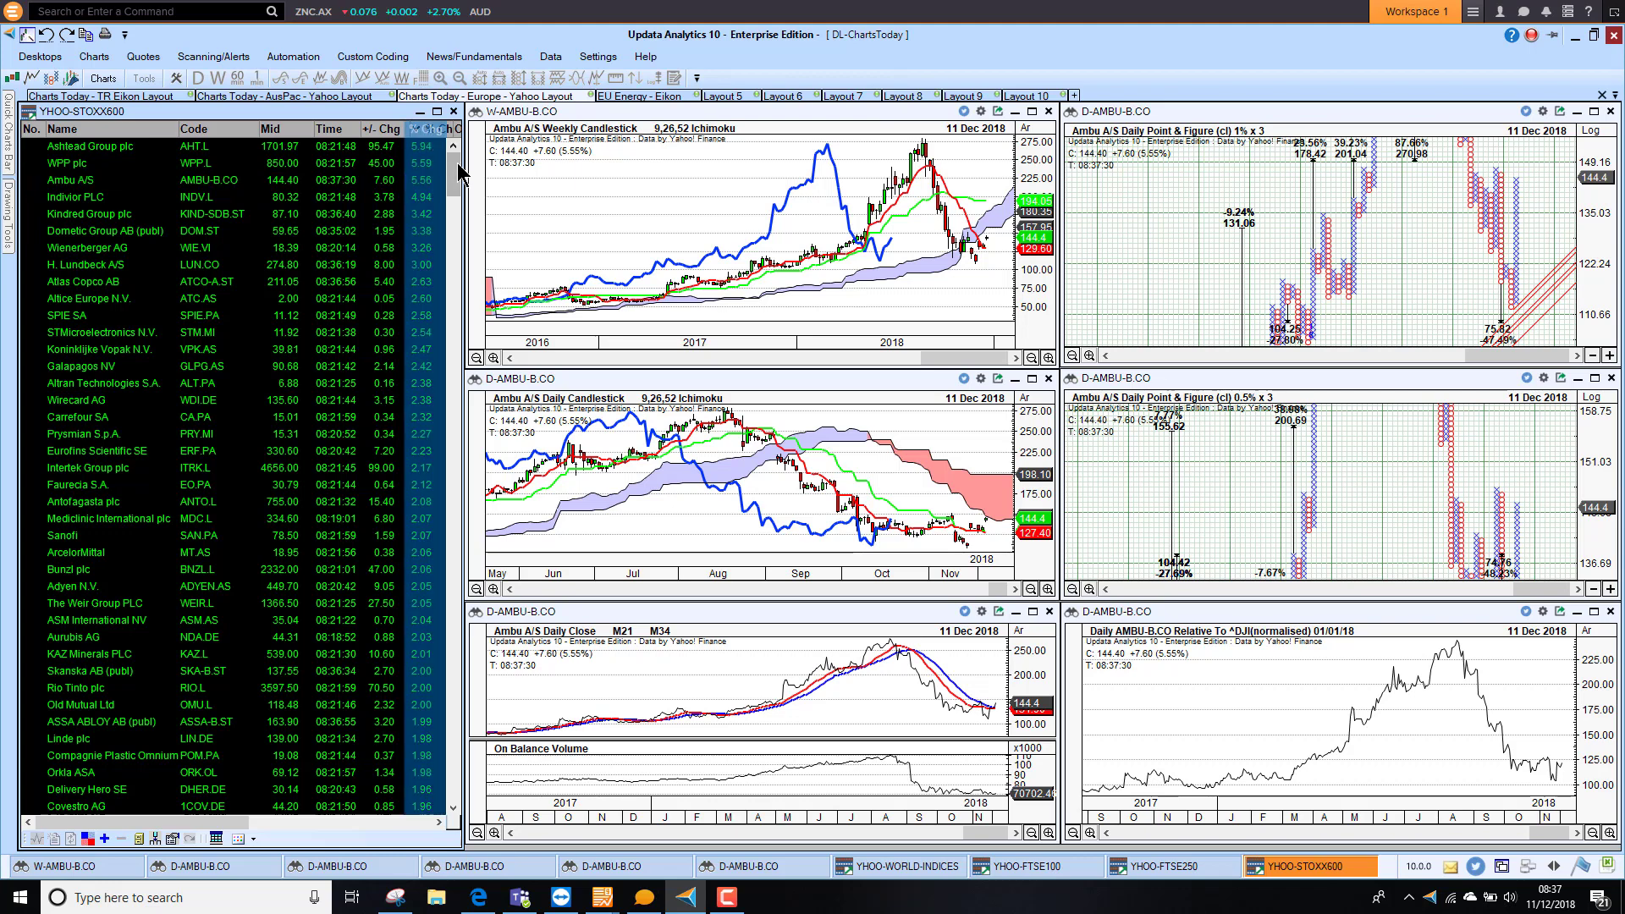
Chart STOXX 600 fallers Tesco, Standard Life Aberdeen, SUEZ and HELLA in turn
click(365, 458)
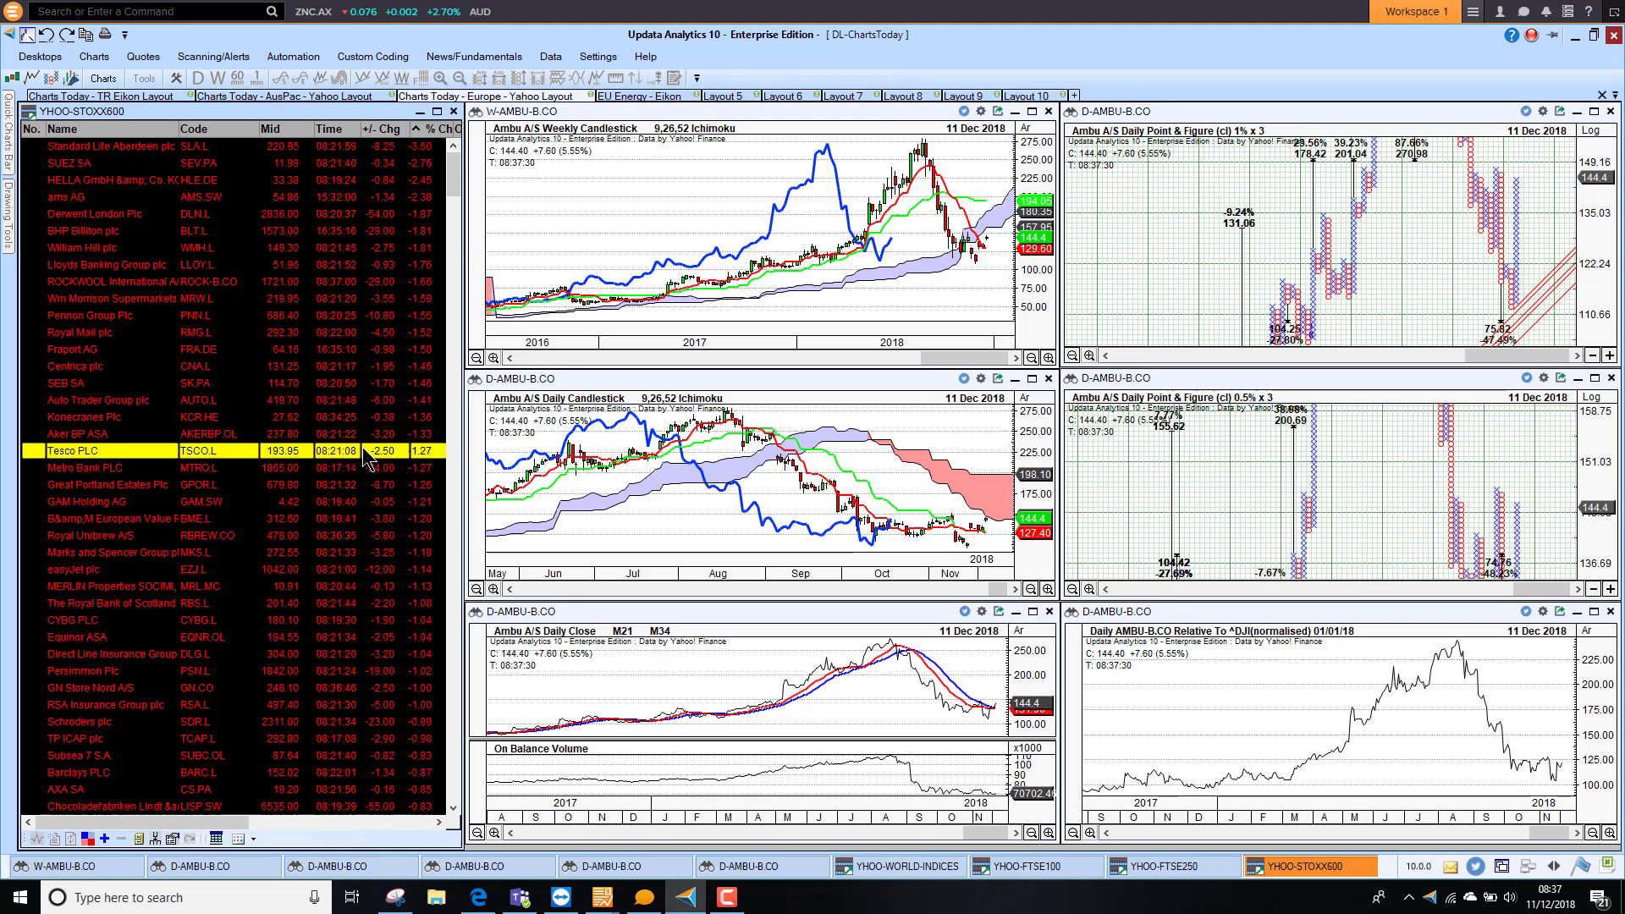
click(192, 148)
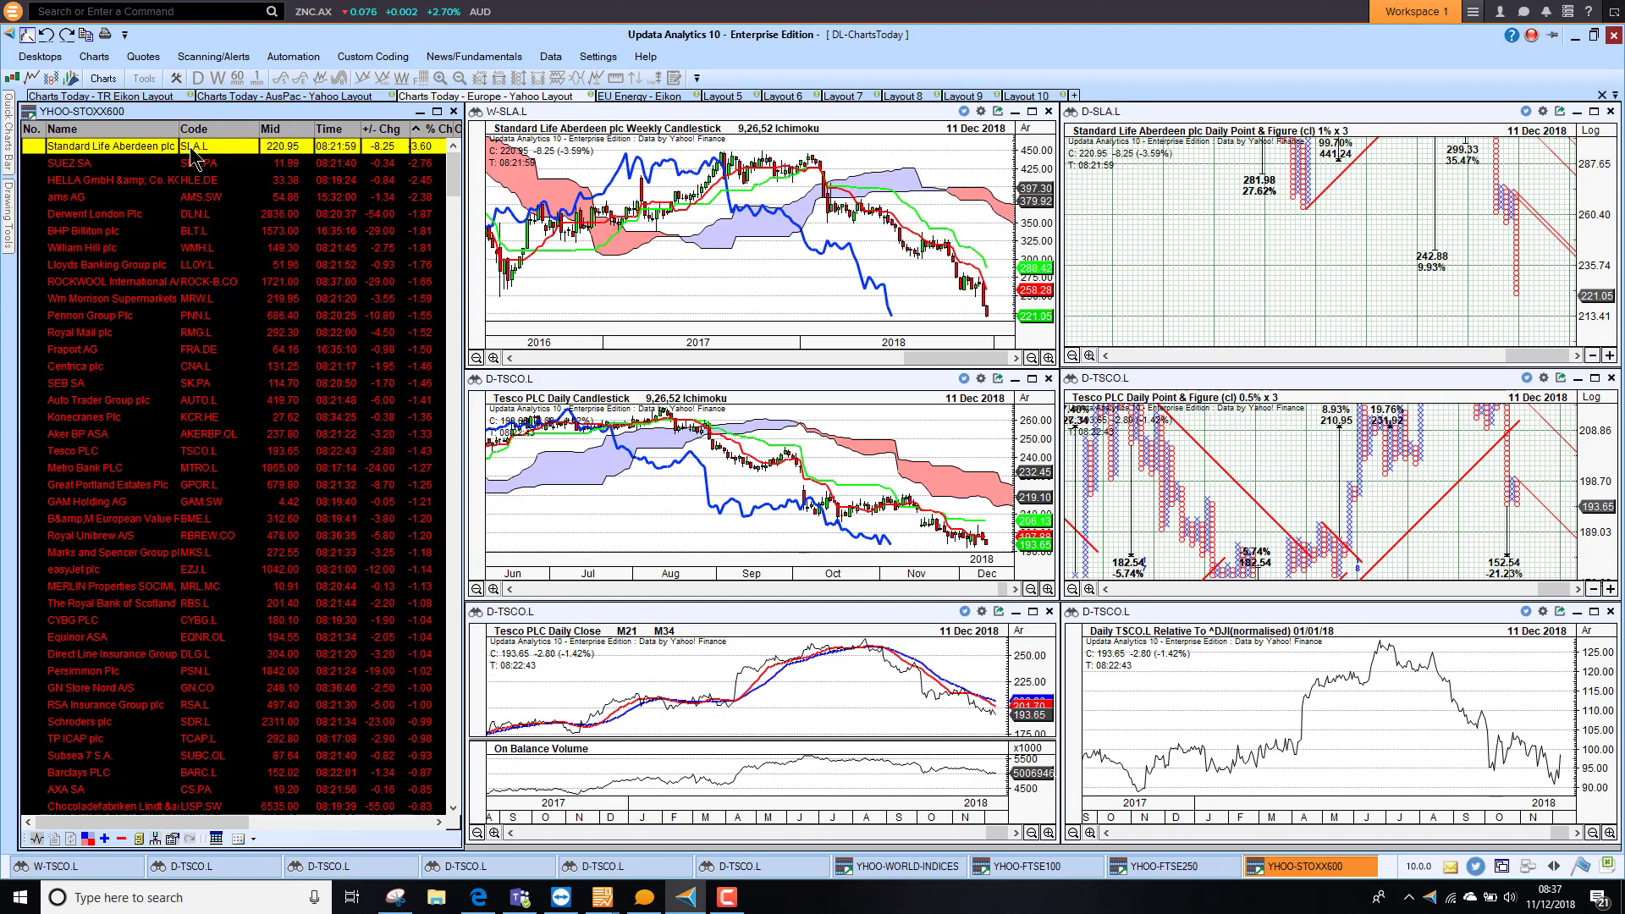
click(85, 165)
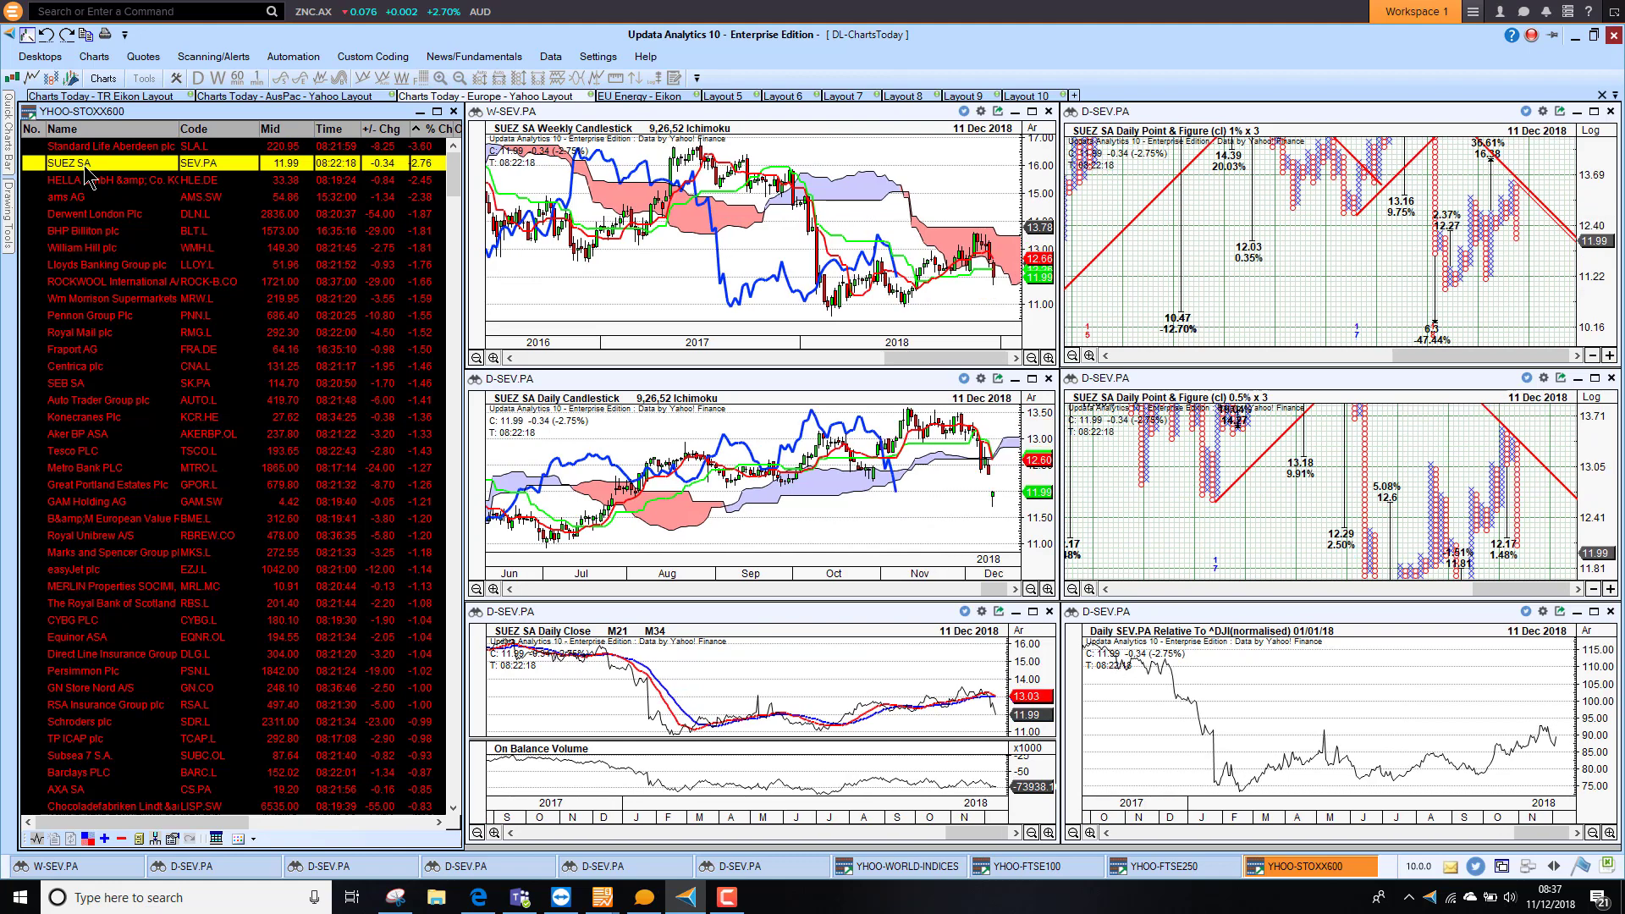
click(86, 183)
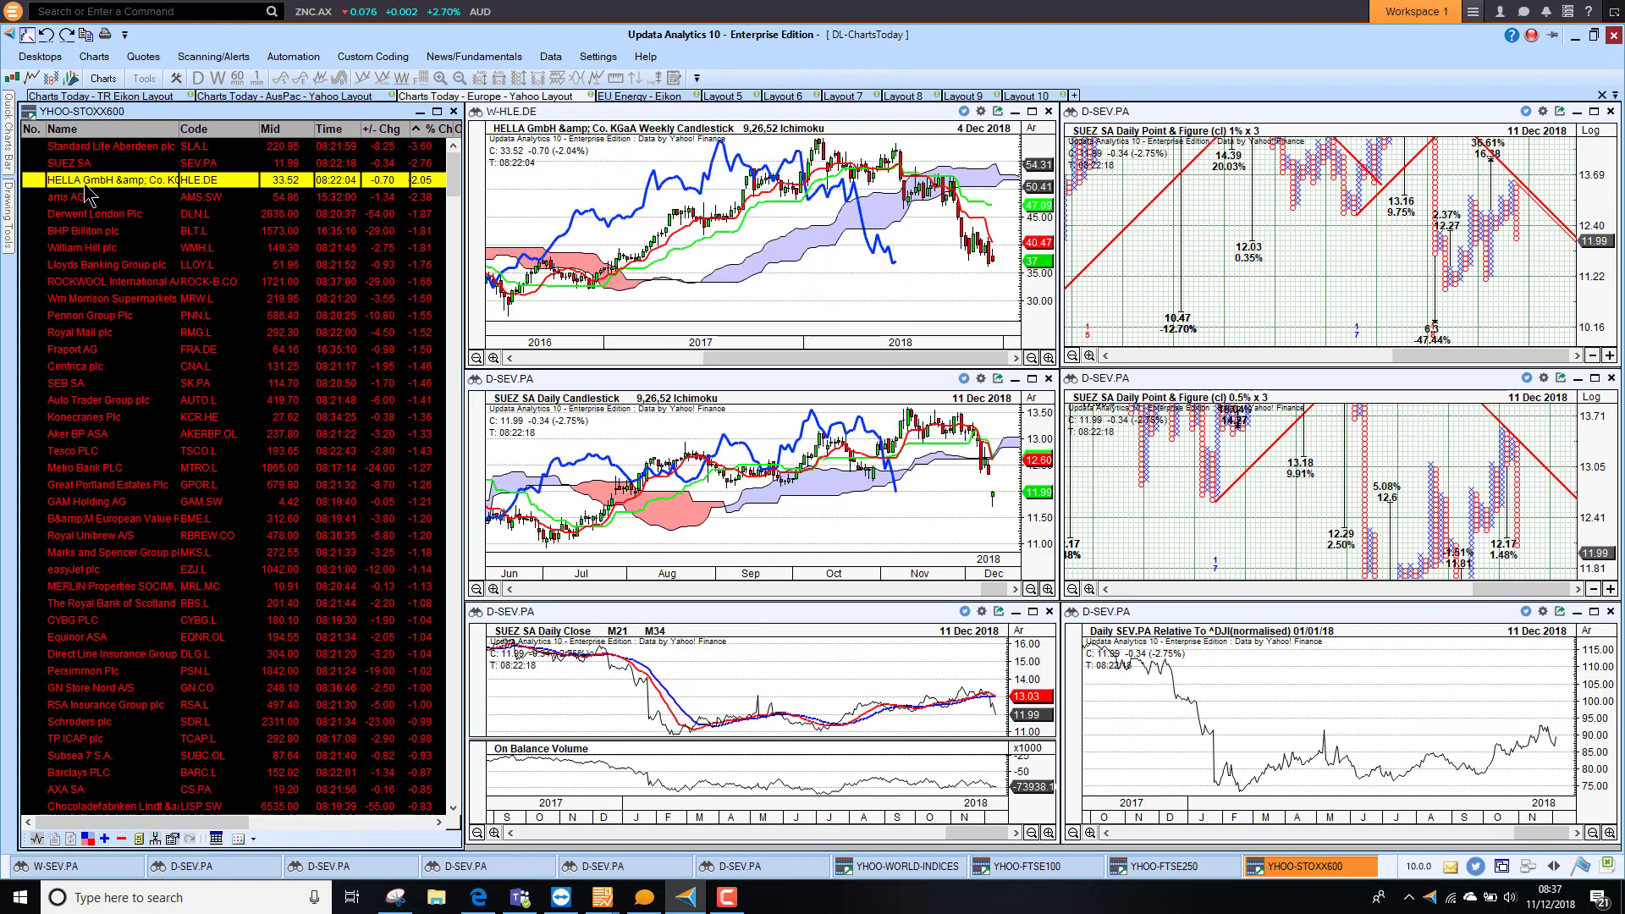